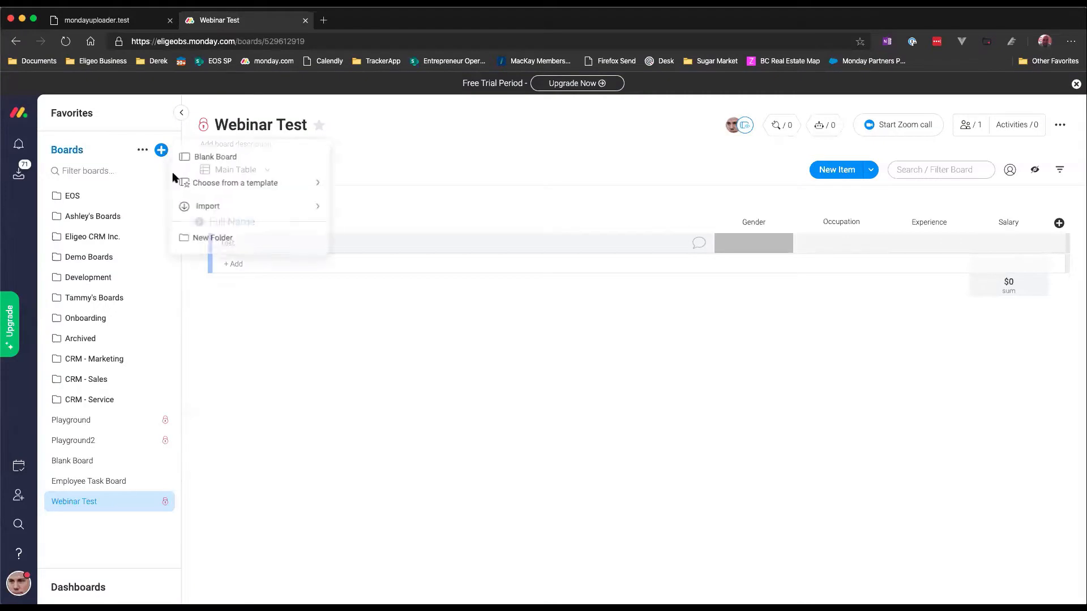
Step: Create a new board from the Lead Management template with Main visibility
mouse_move(240, 193)
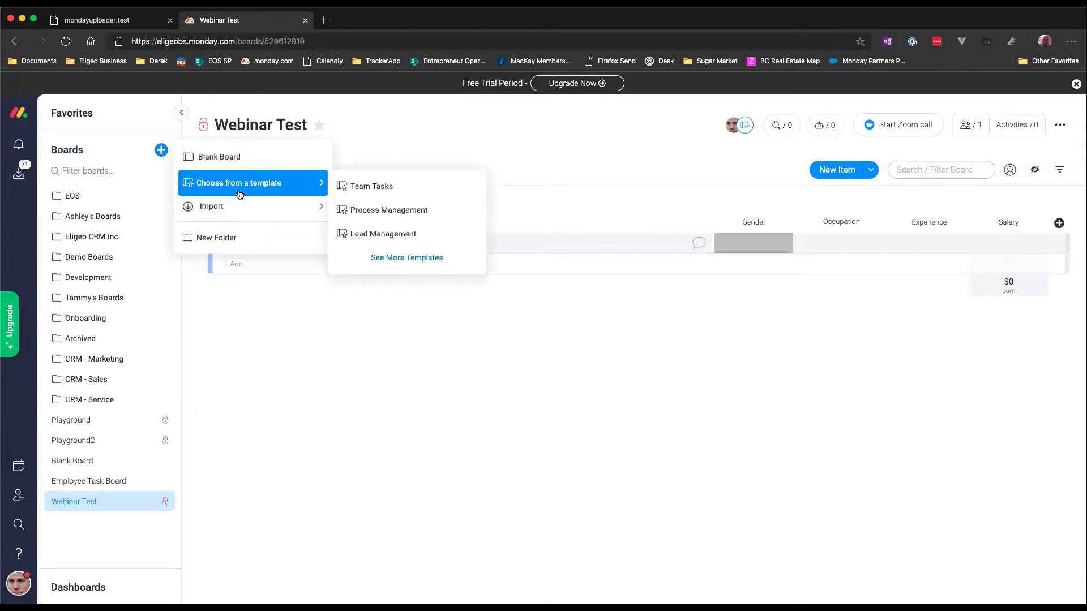
left_click(405, 234)
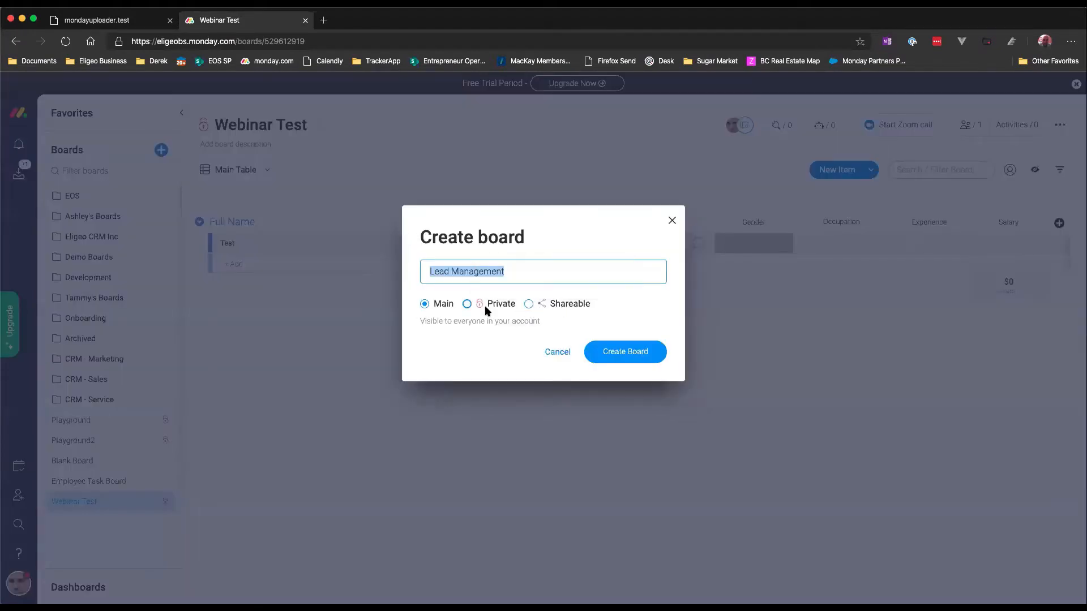
left_click(657, 354)
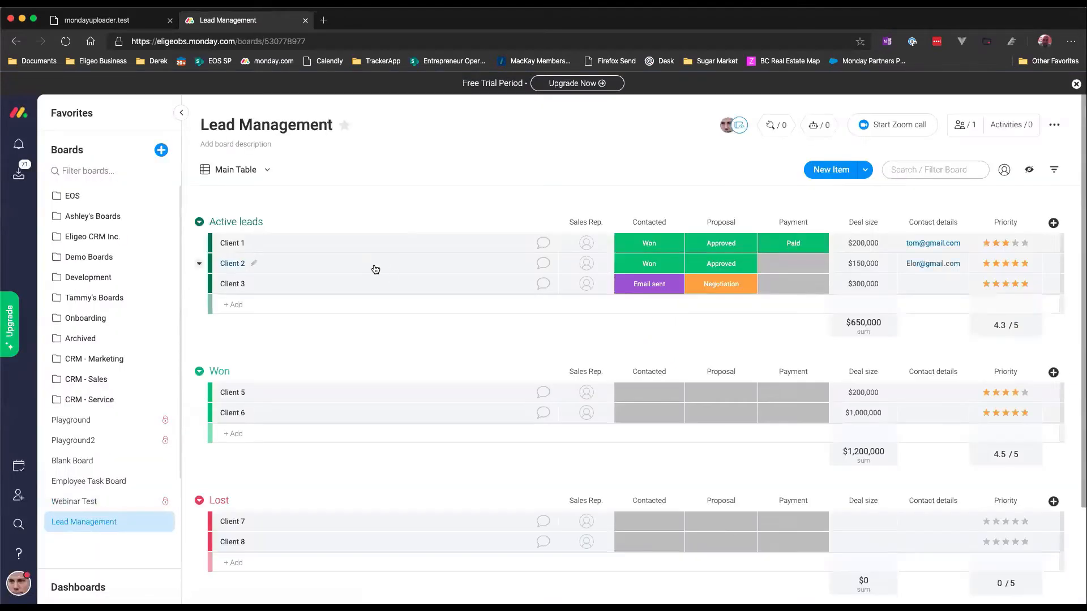
Step: Rename the board to "Webinar Test - Lead Management"
triple_click(227, 122)
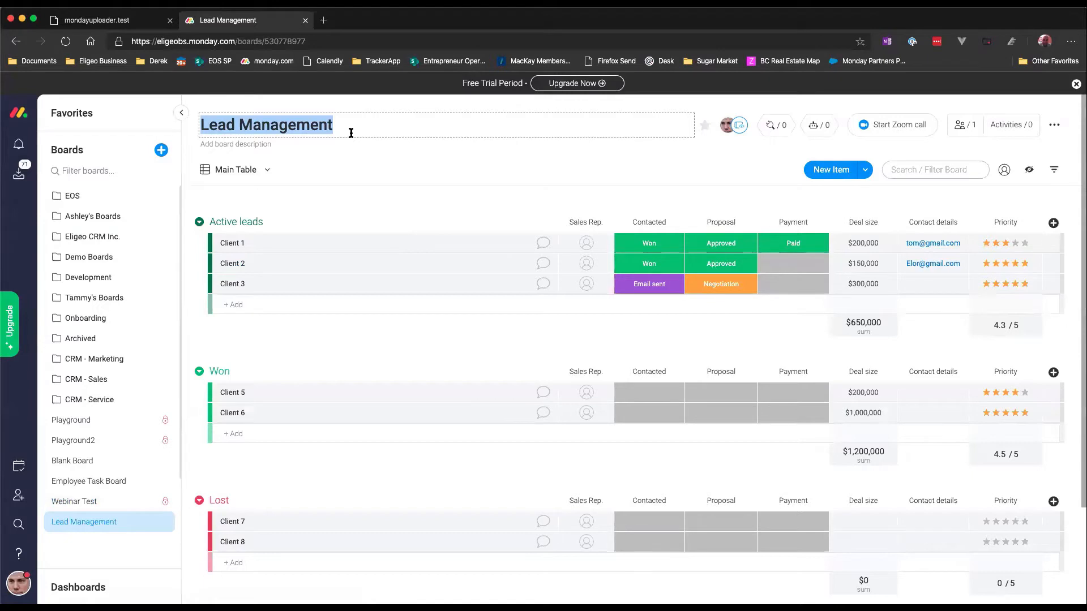
type("Te")
key("BackSpace")
key("BackSpace")
type("Webinar ")
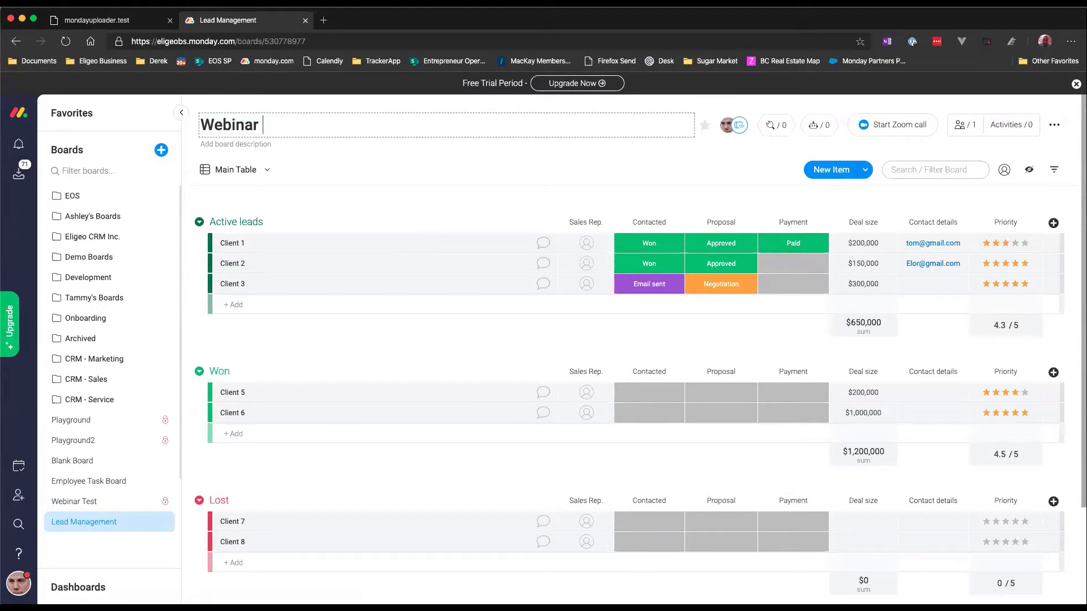
type("Test - Lead MAn")
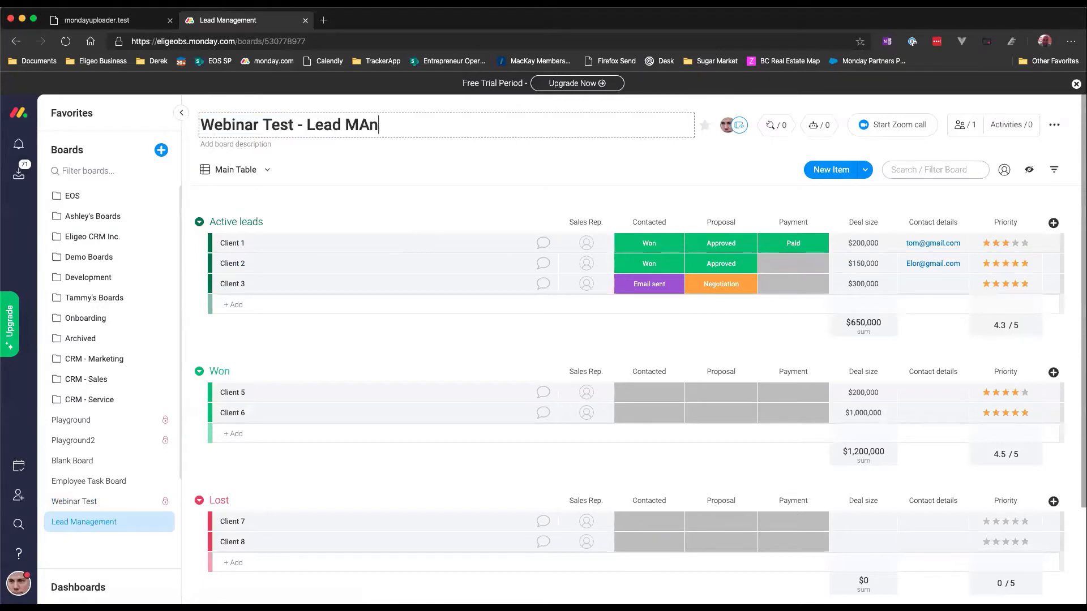
key("BackSpace")
key("BackSpace")
type("anagement")
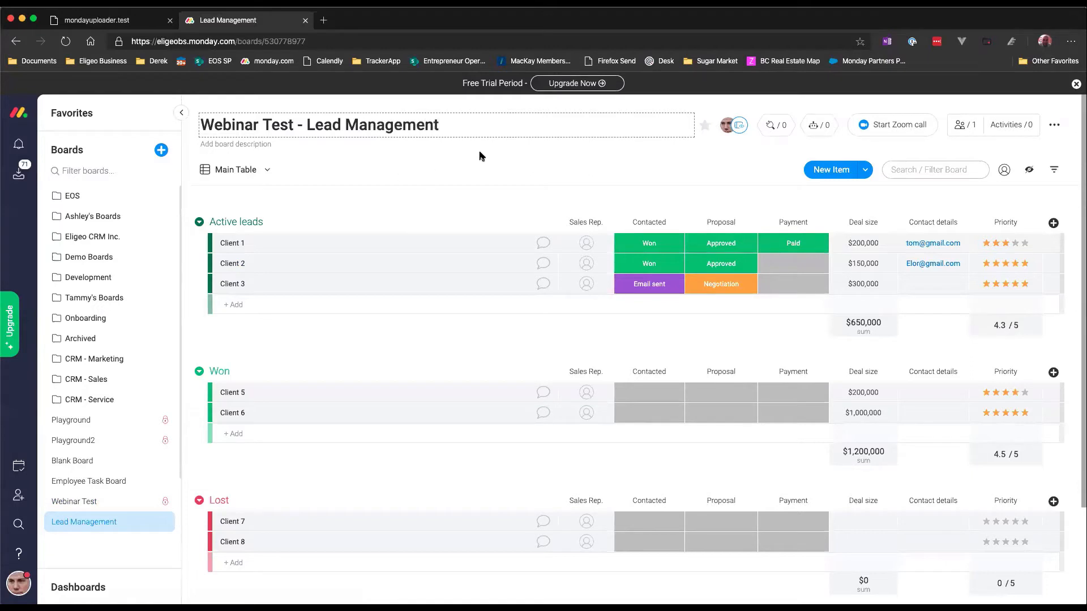
key("Return")
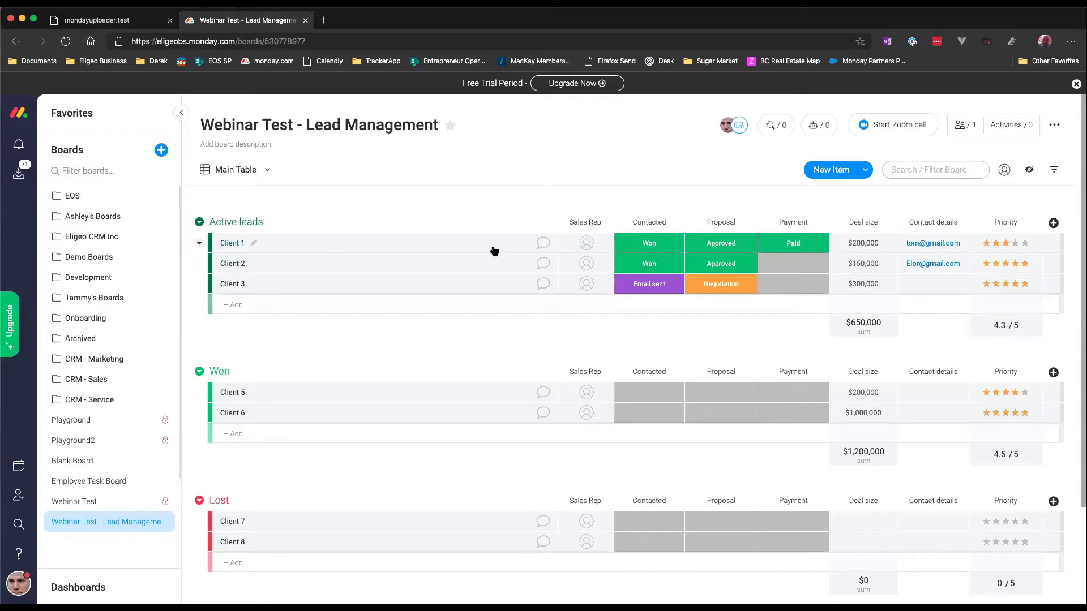
Step: Open Client 1's Contacted status options to view the available labels, then dismiss them
left_click(659, 243)
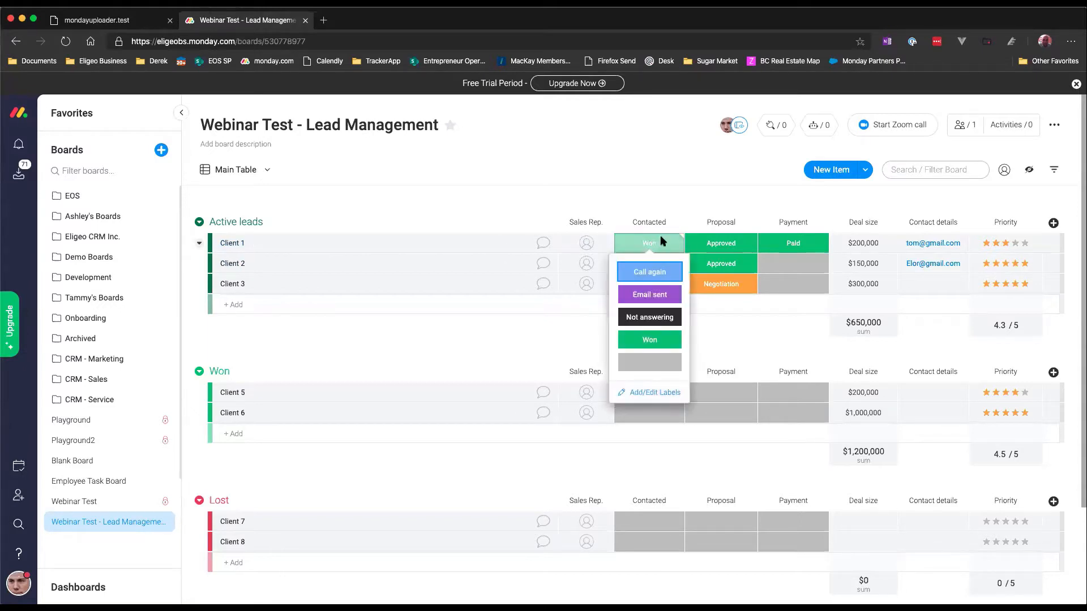
left_click(691, 206)
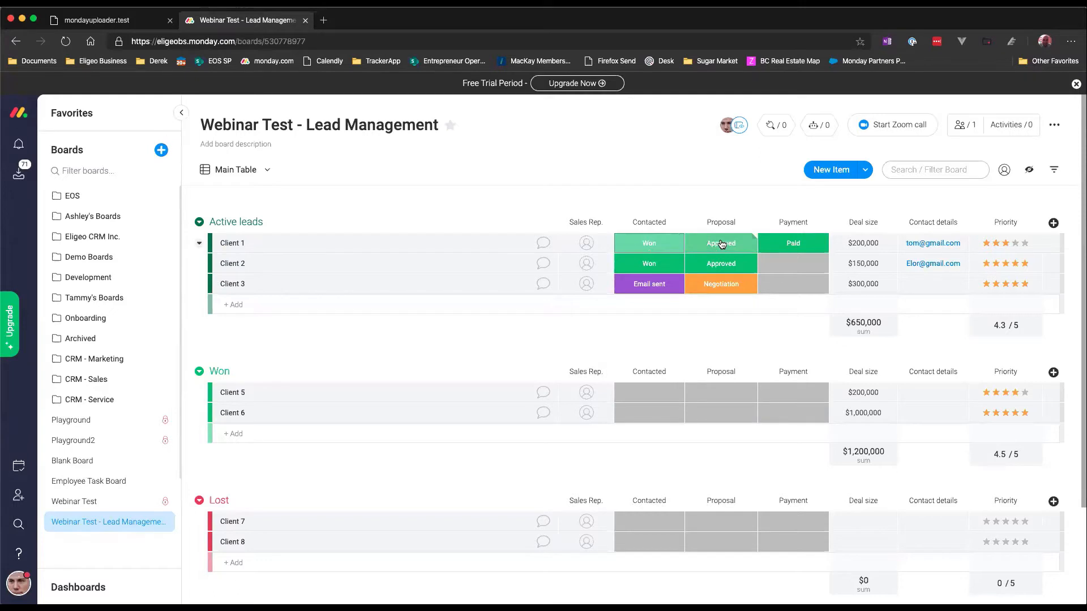
left_click(667, 248)
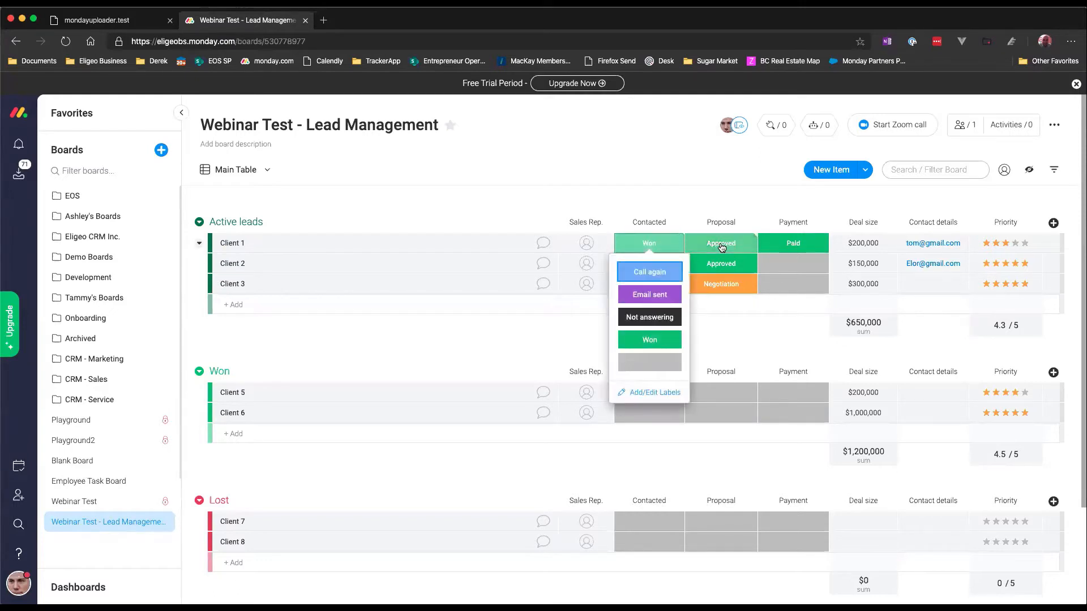
left_click(769, 195)
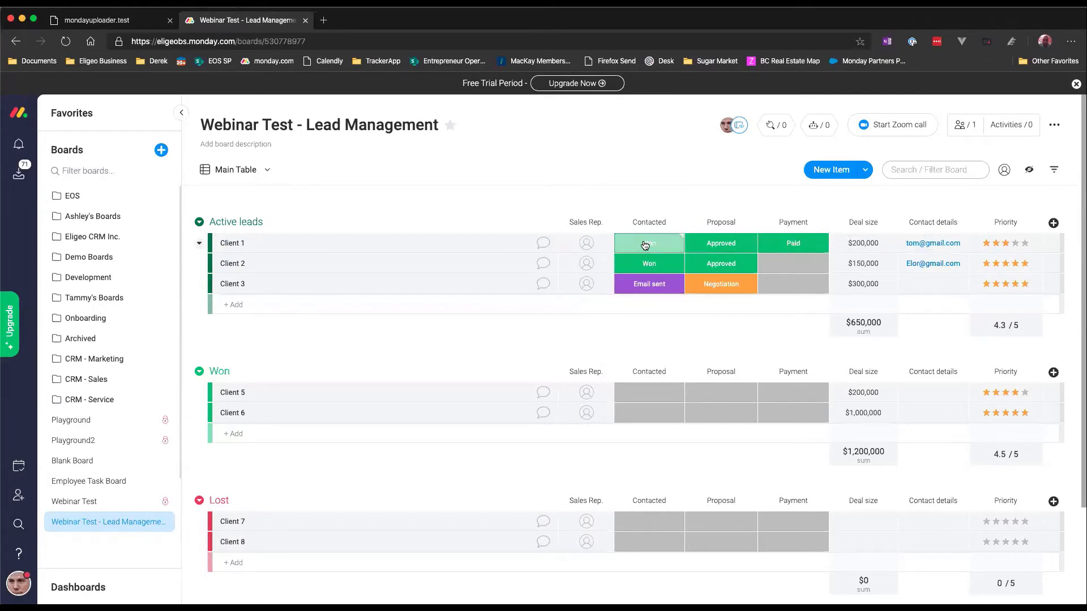
Step: Open Client 1's Sales Rep picker to view the available people and teams, then dismiss it
left_click(586, 243)
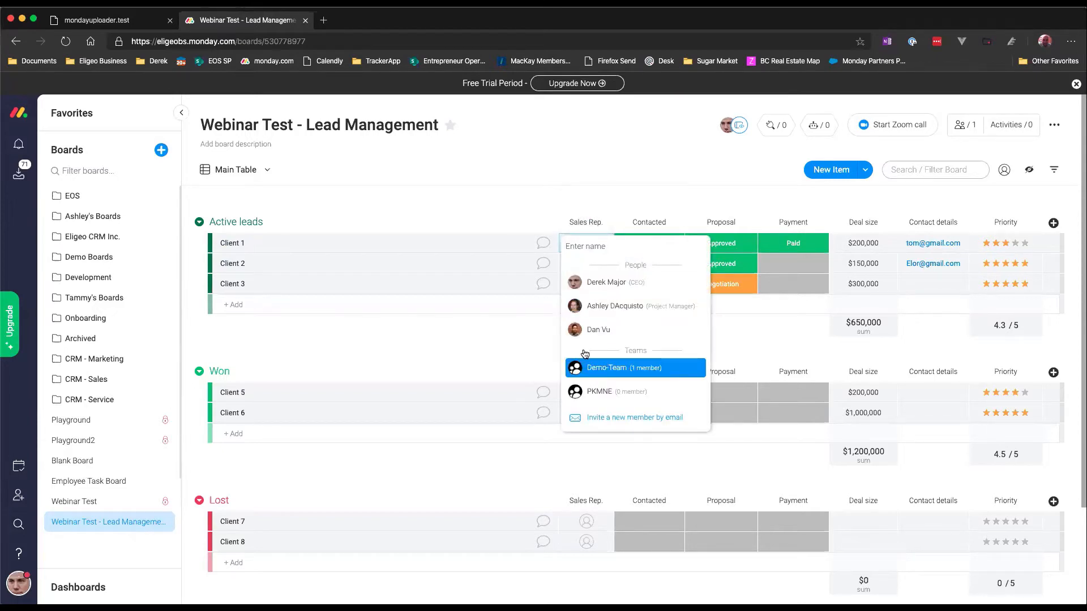
left_click(561, 204)
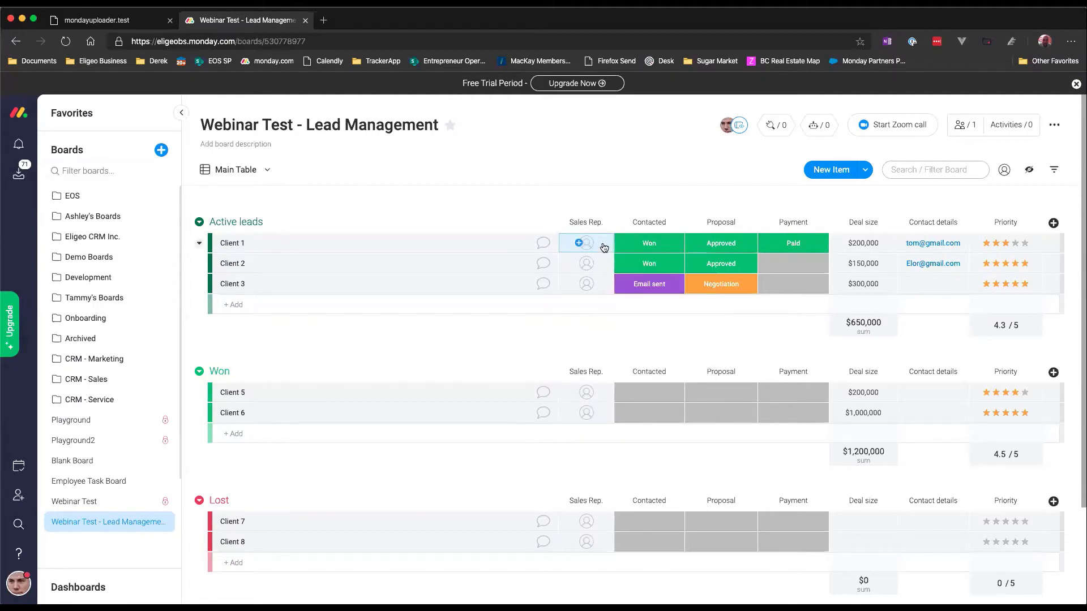
left_click(602, 247)
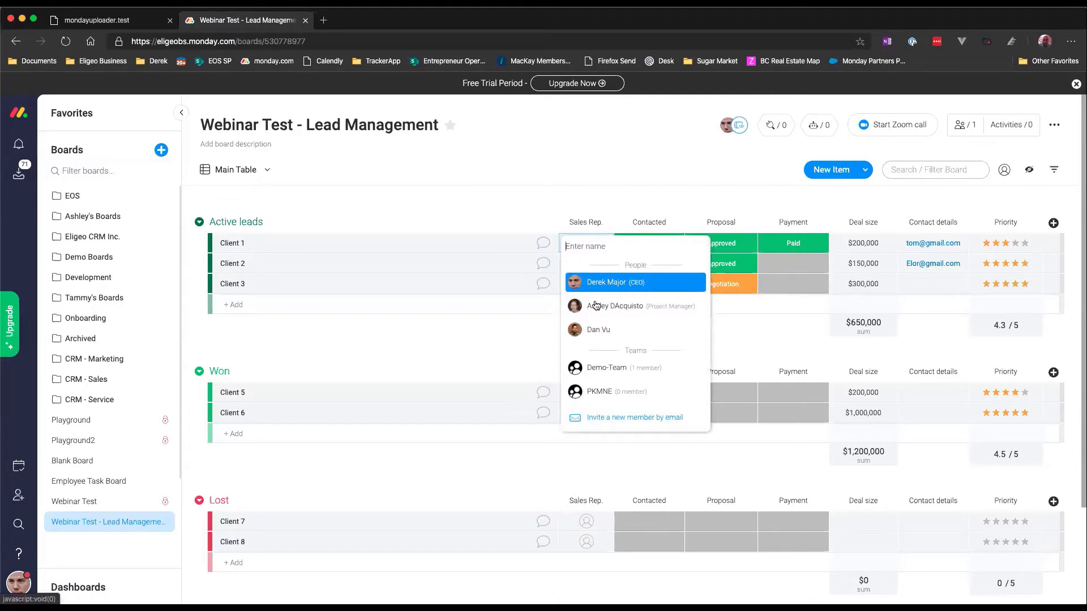
left_click(545, 199)
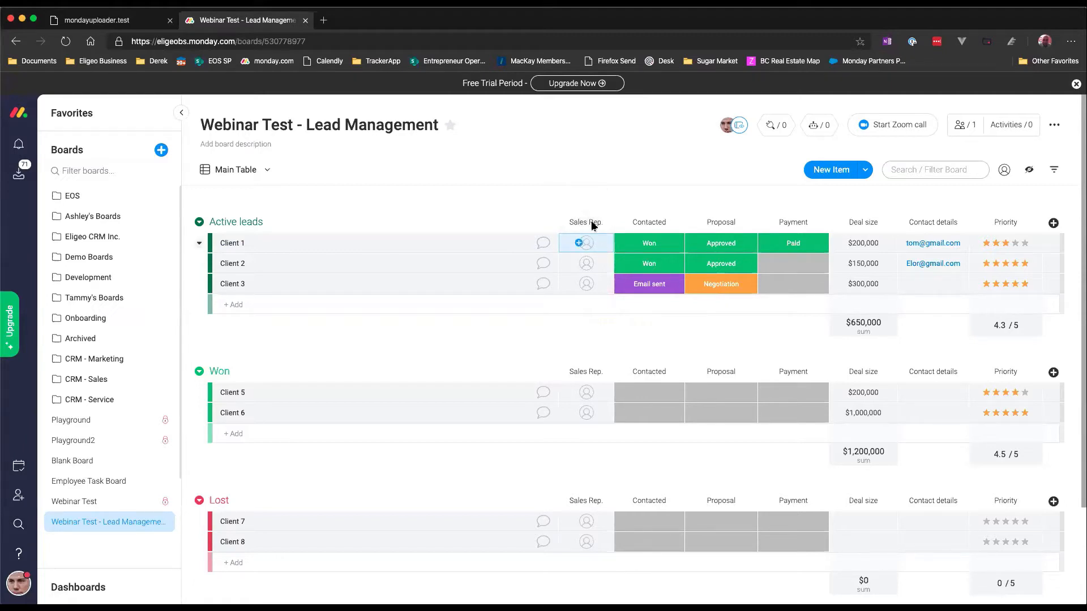
Step: Open the label editor for the Contacted status column and close it without changes
left_click(673, 246)
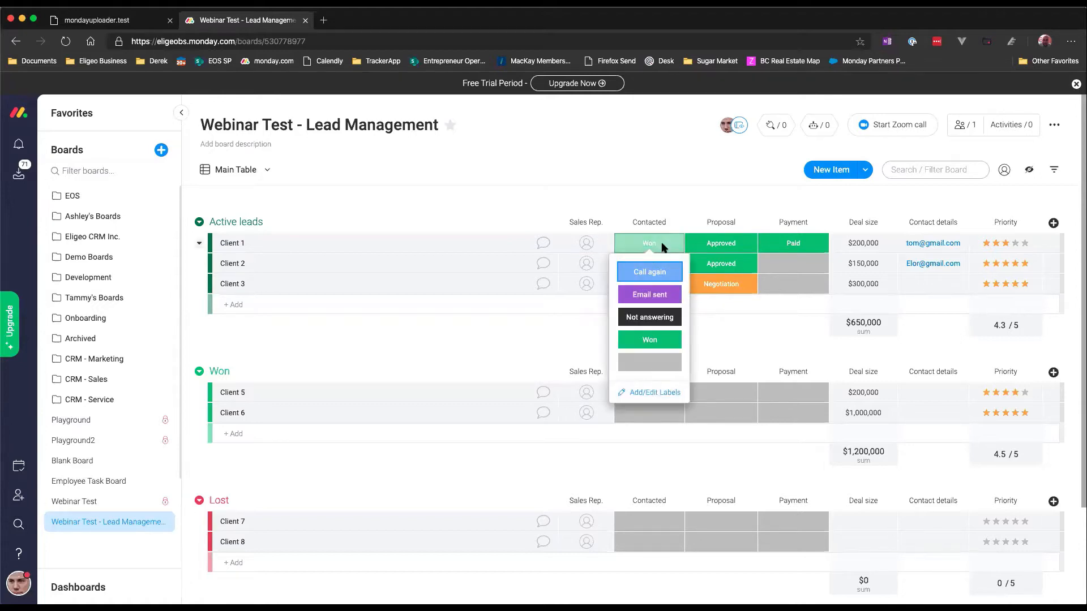
left_click(657, 392)
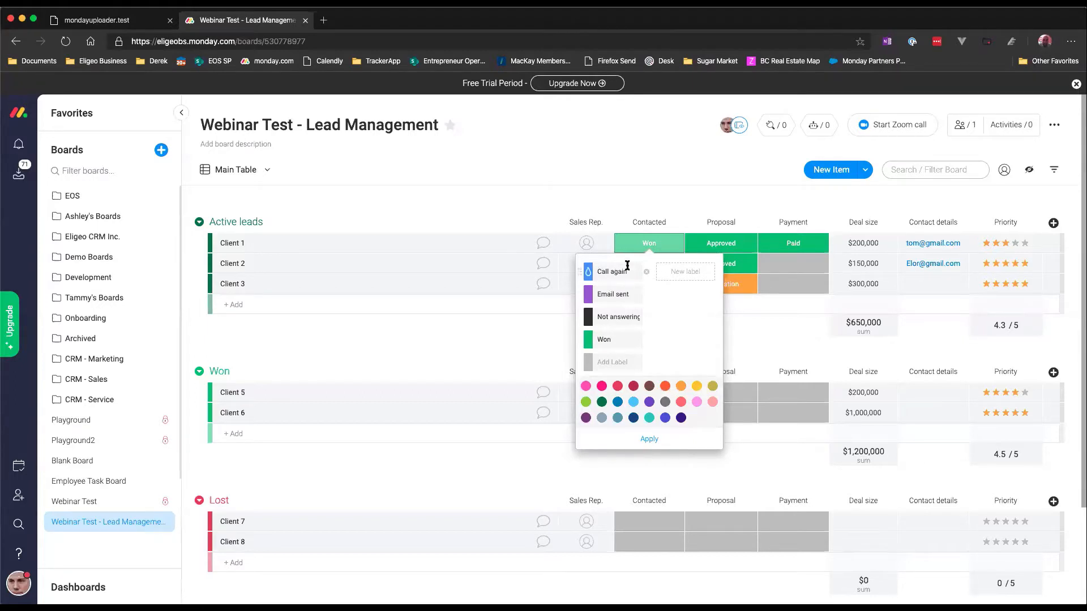
left_click(772, 320)
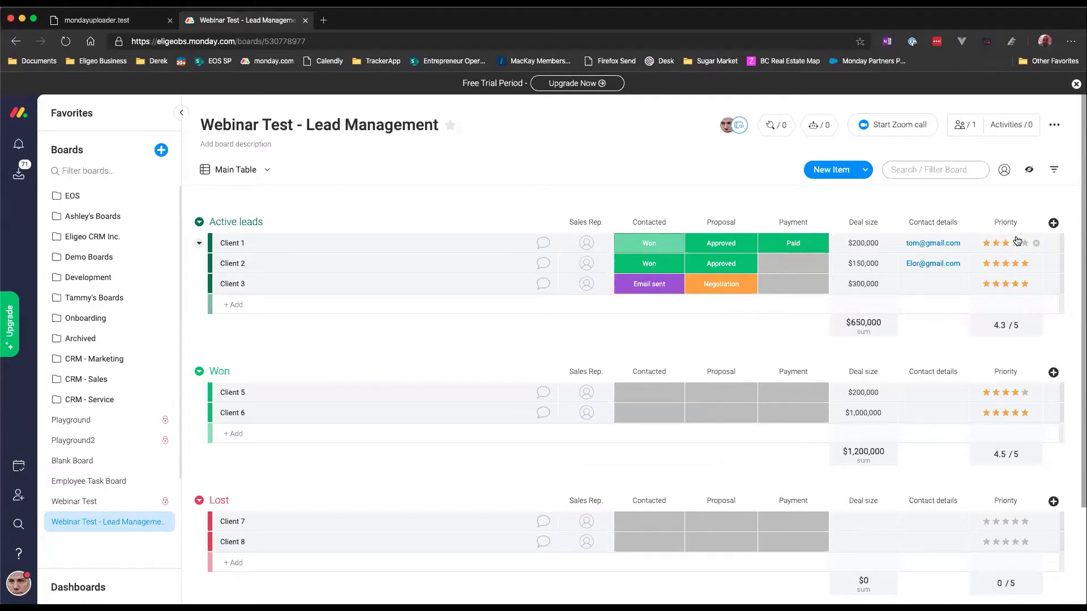
Step: Open the Column Center from the add-column options, browse the available column types, and close it
left_click(1053, 224)
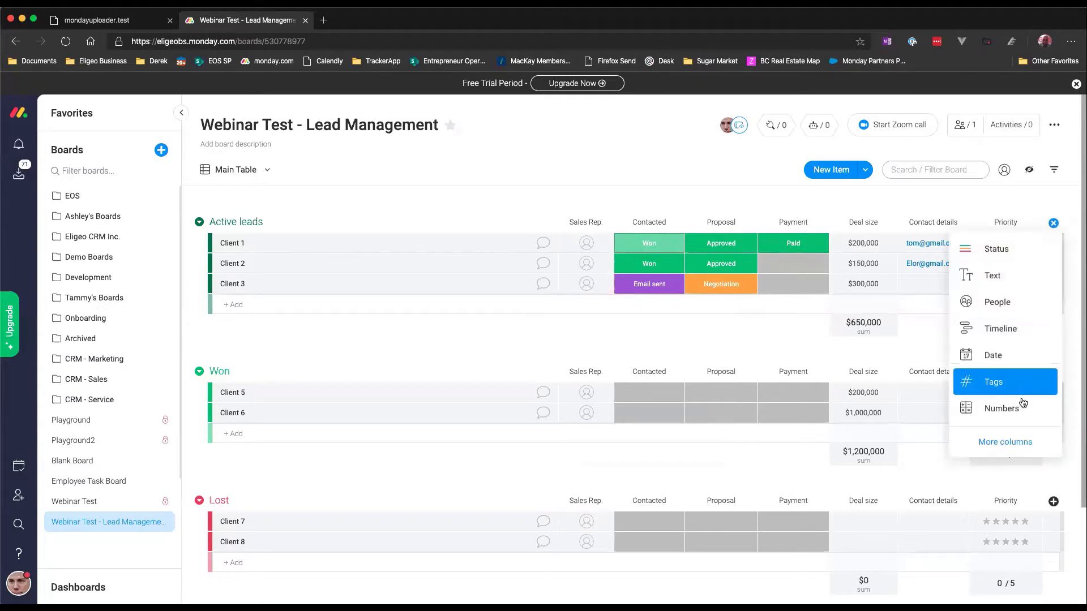
left_click(998, 447)
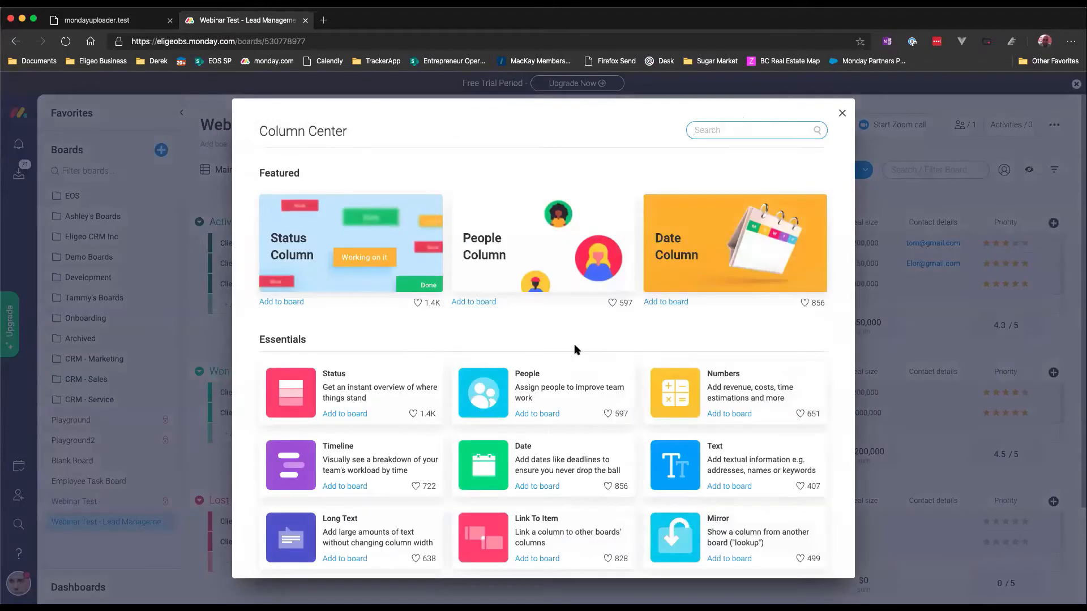
scroll(529, 321, "down", 1)
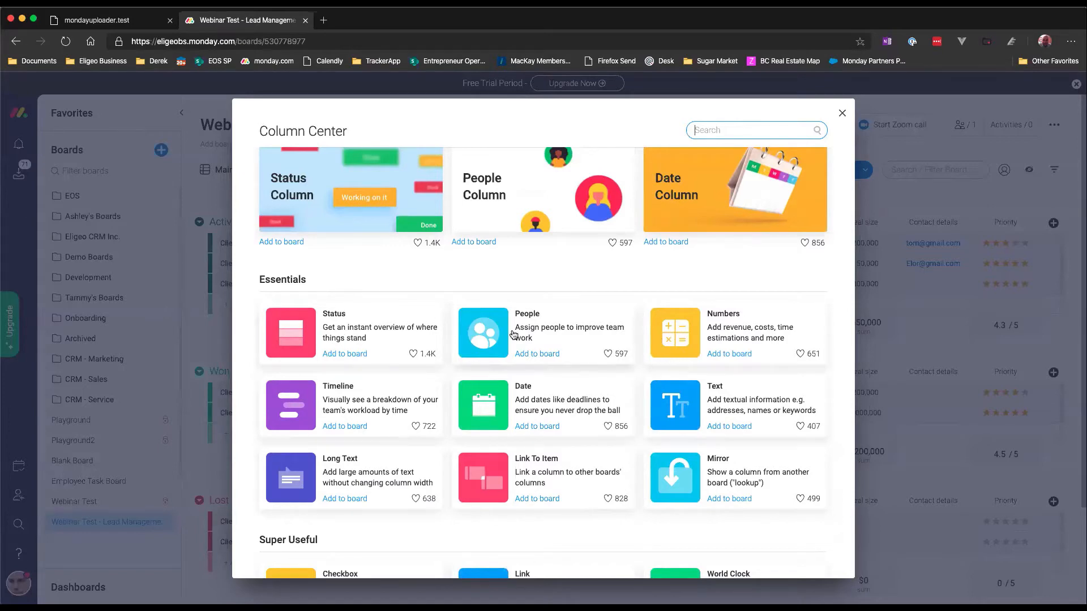
scroll(348, 371, "down", 2)
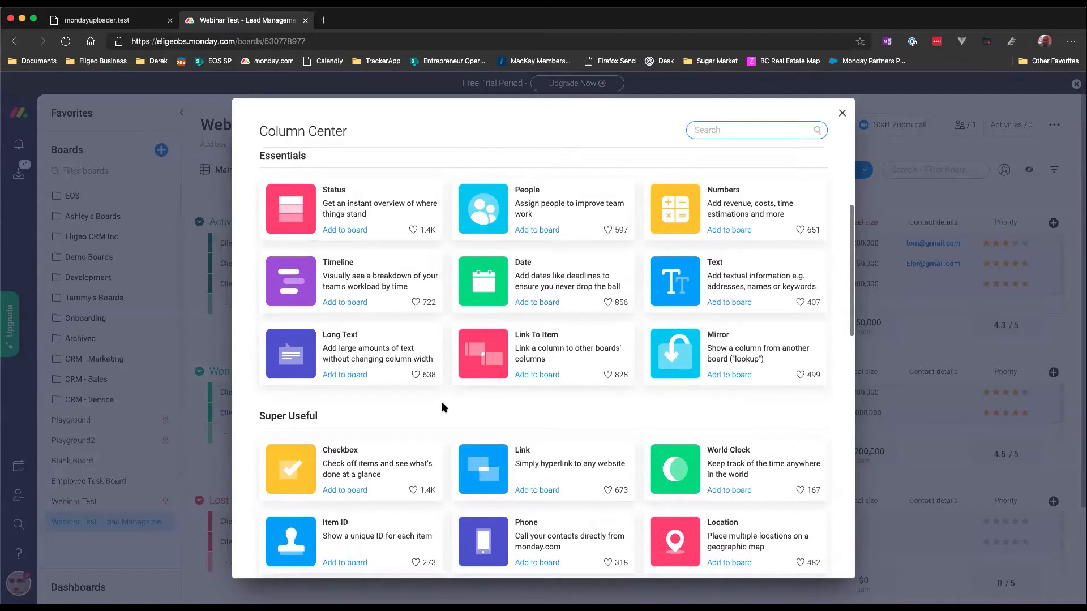
scroll(441, 402, "down", 3)
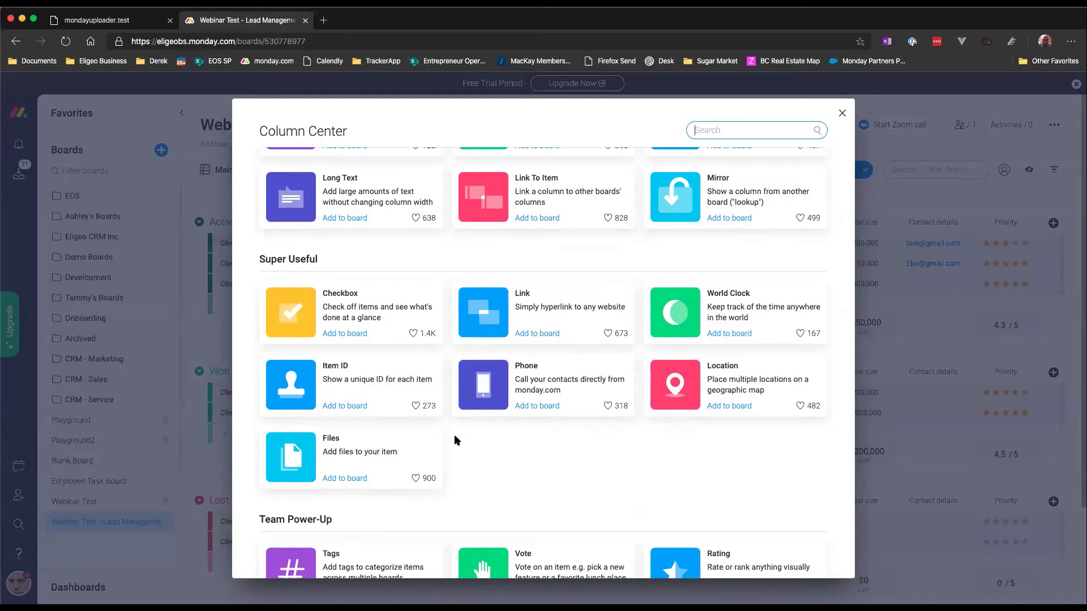
scroll(447, 430, "down", 3)
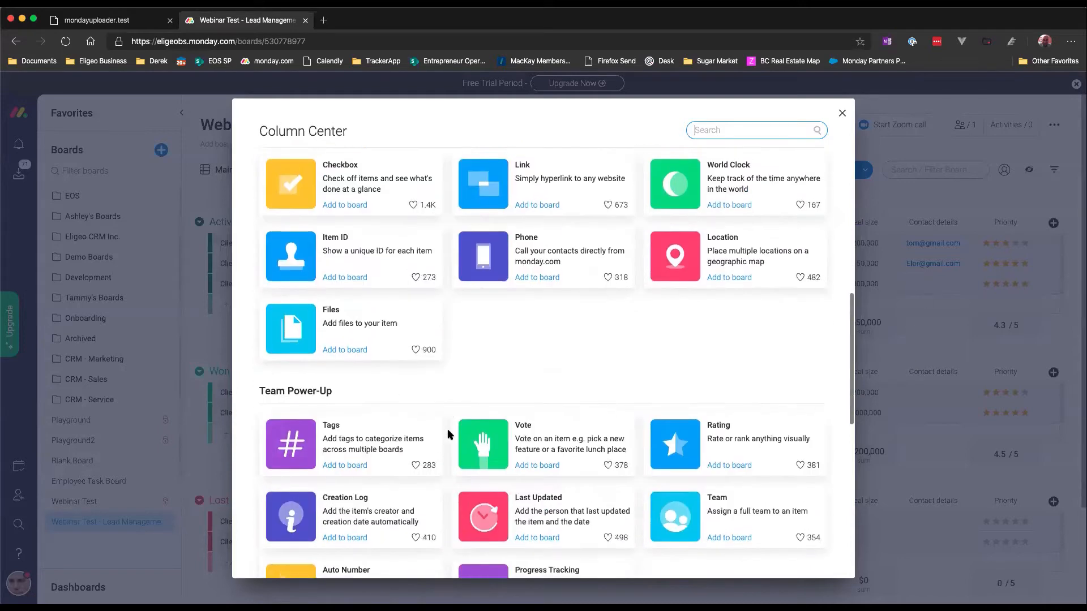
scroll(447, 436, "down", 4)
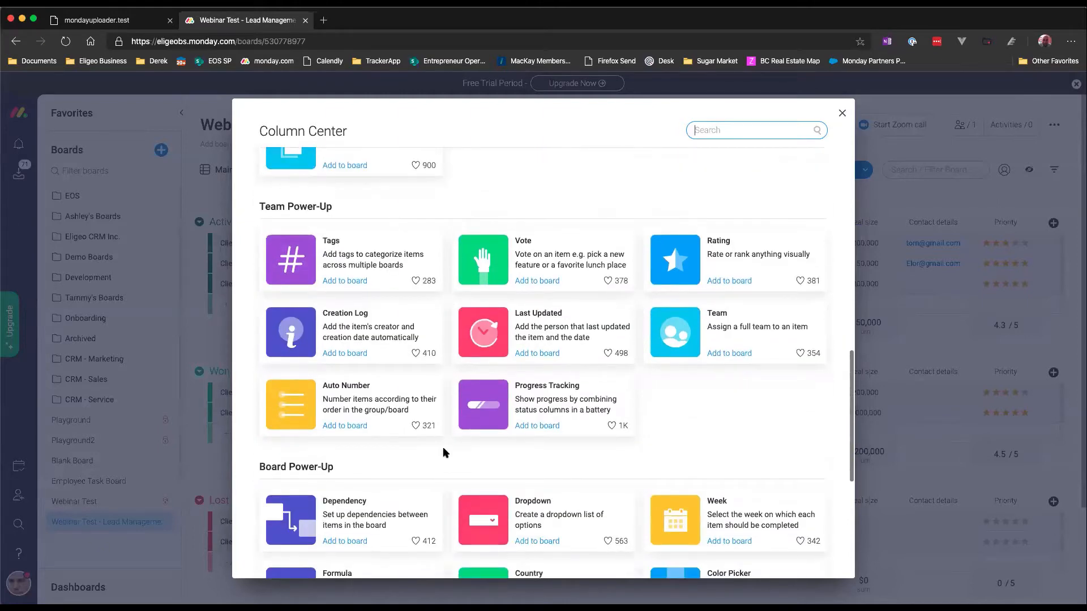
scroll(445, 453, "down", 1)
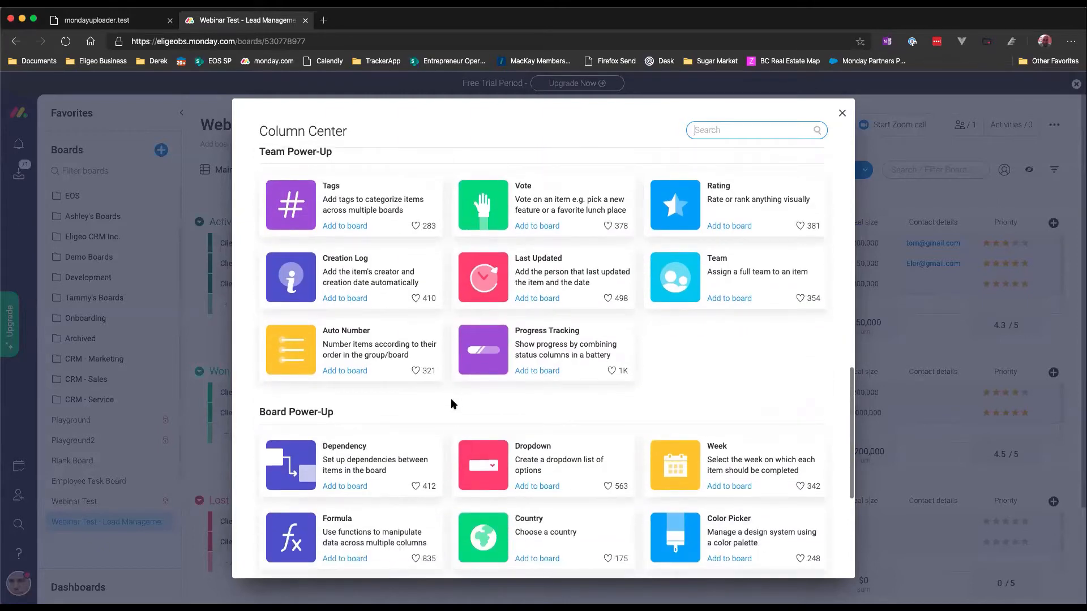
scroll(453, 405, "down", 1)
scroll(452, 406, "down", 1)
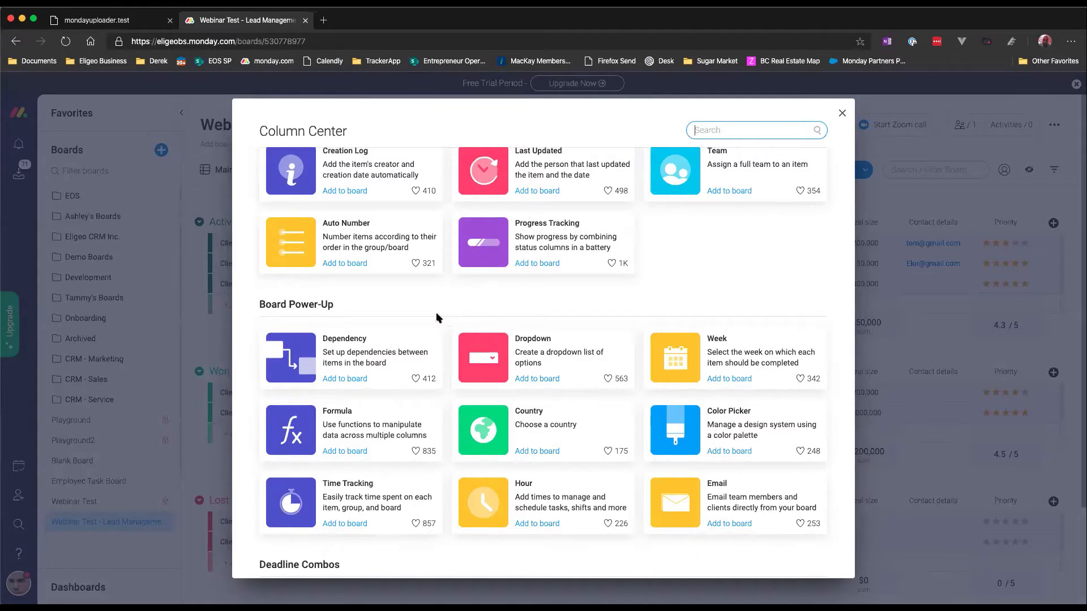
left_click(843, 114)
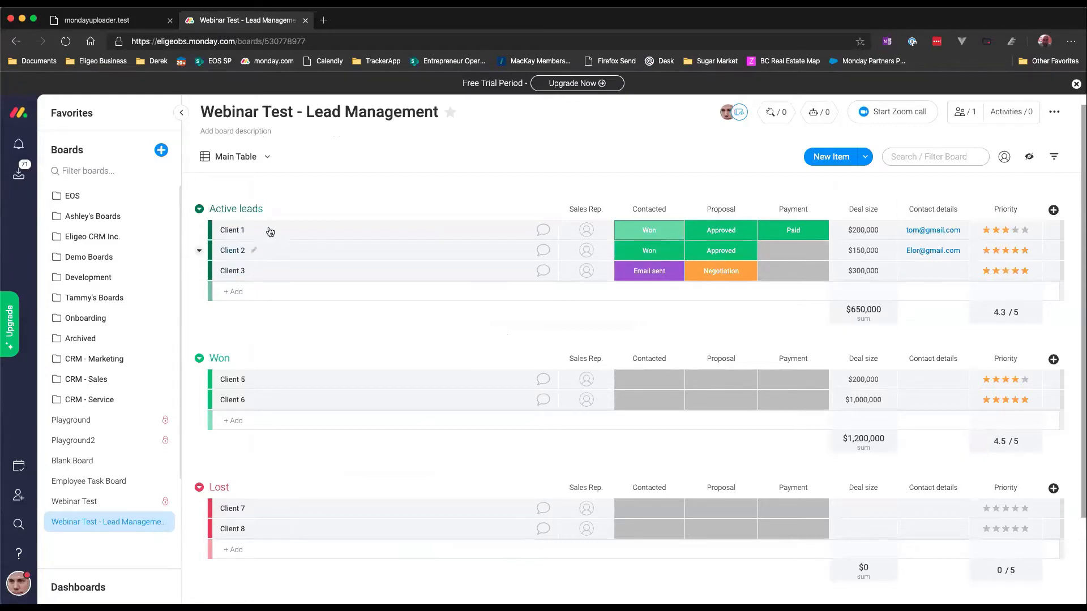
Step: Open the Active leads group's options menu to view them, then dismiss it
left_click(199, 210)
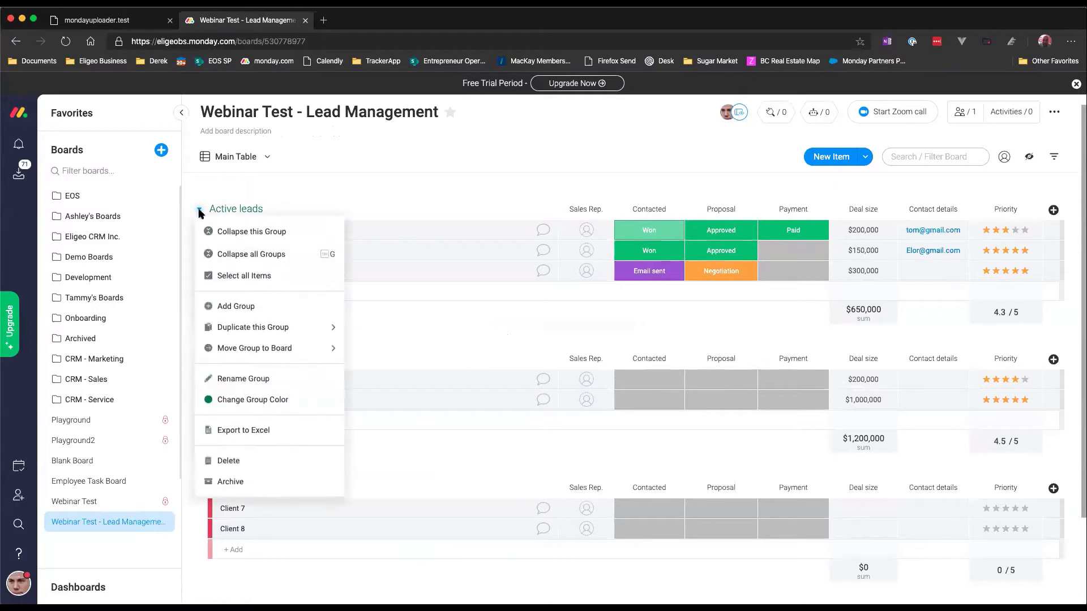
left_click(419, 310)
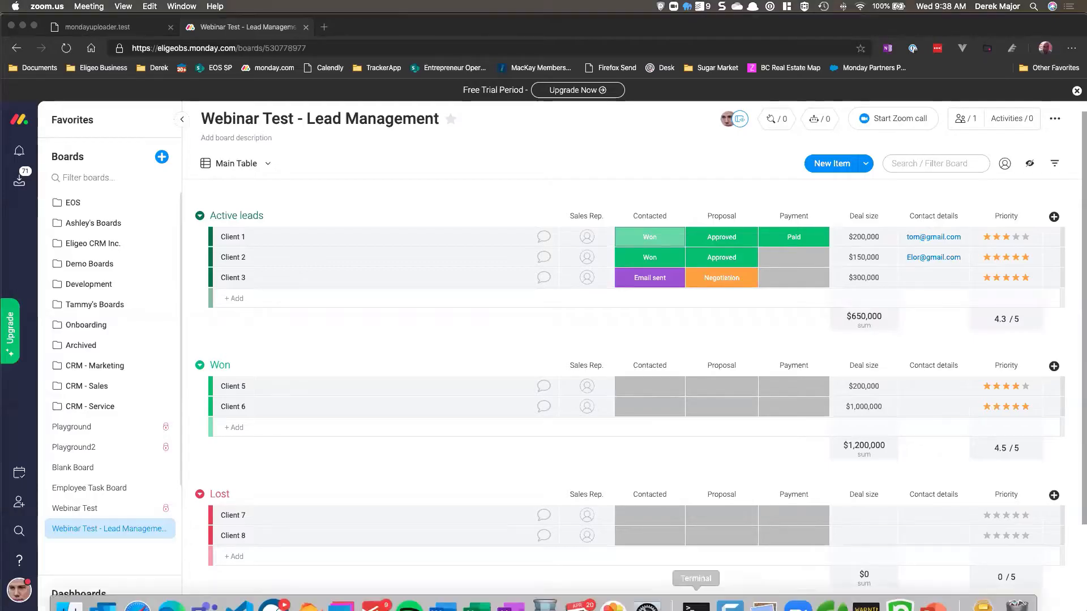
Step: Switch to Excel and close the fields_meta_data_staging.csv workbook without saving, bringing up the monday.com webinar file
left_click(477, 590)
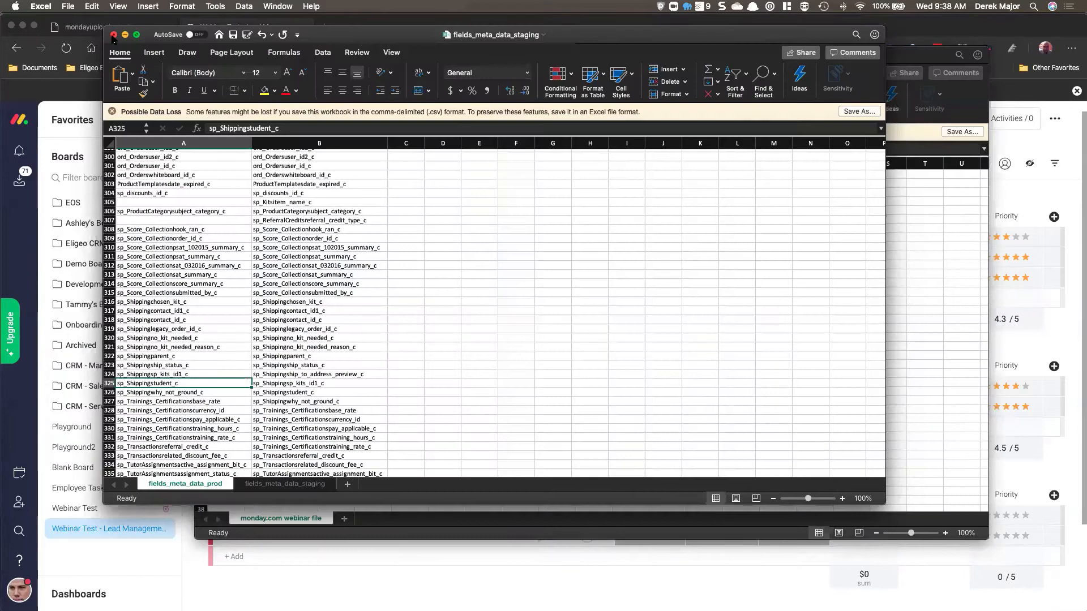
left_click(114, 34)
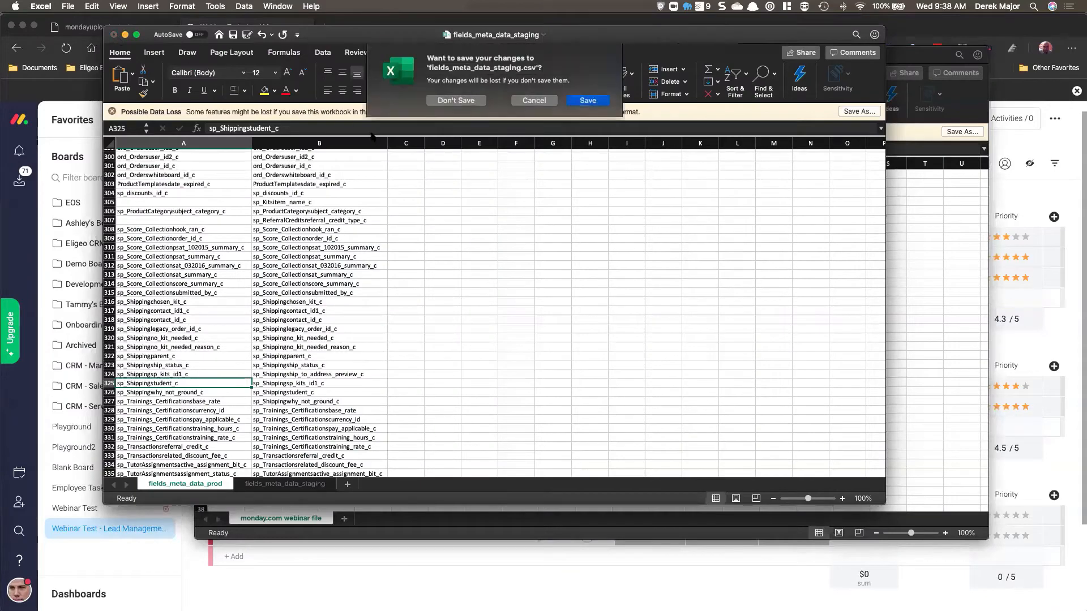
left_click(447, 102)
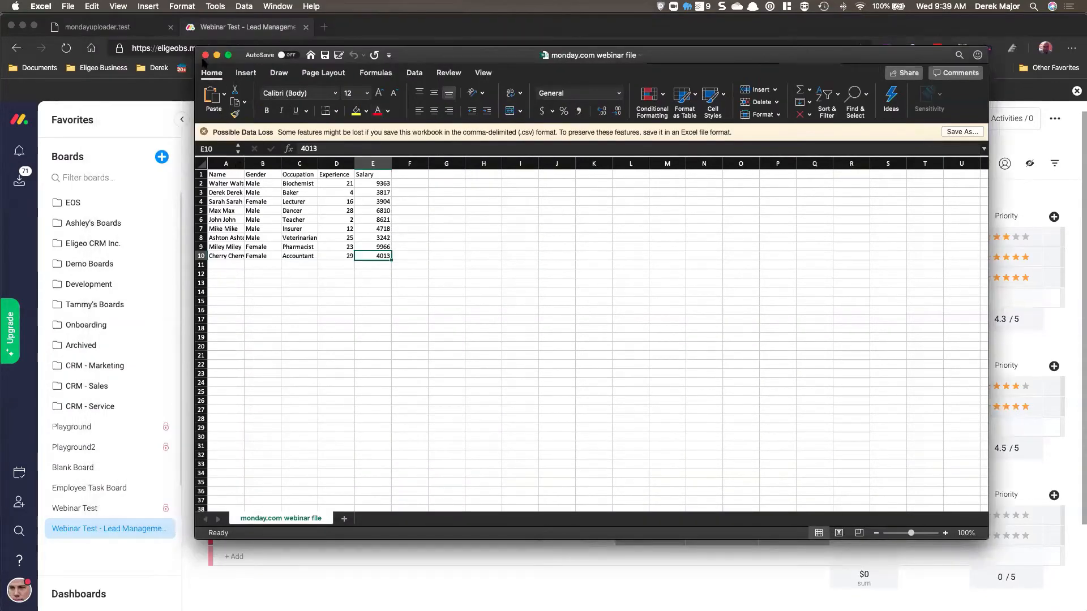
left_click_drag(444, 59, 441, 97)
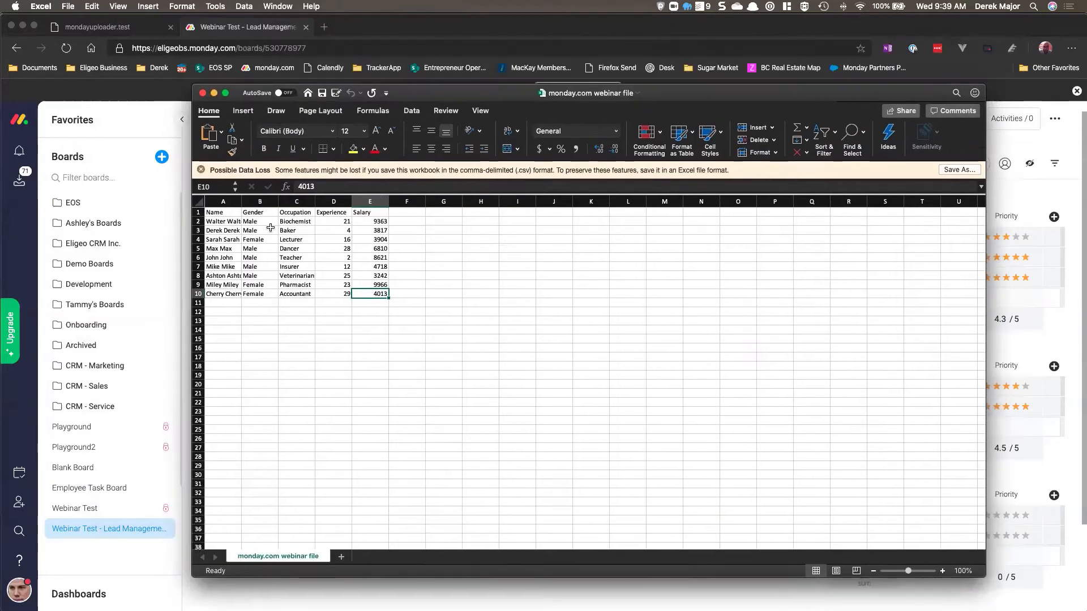
Step: Open randat.com, the Random Data Generator, in a new browser tab
left_click_drag(296, 221, 295, 294)
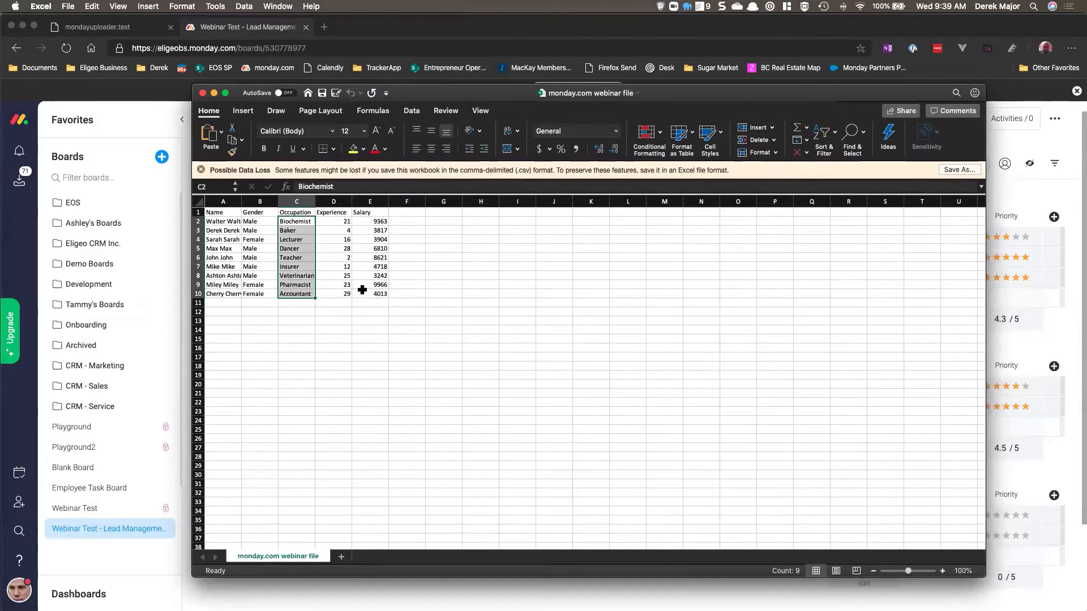
left_click(374, 314)
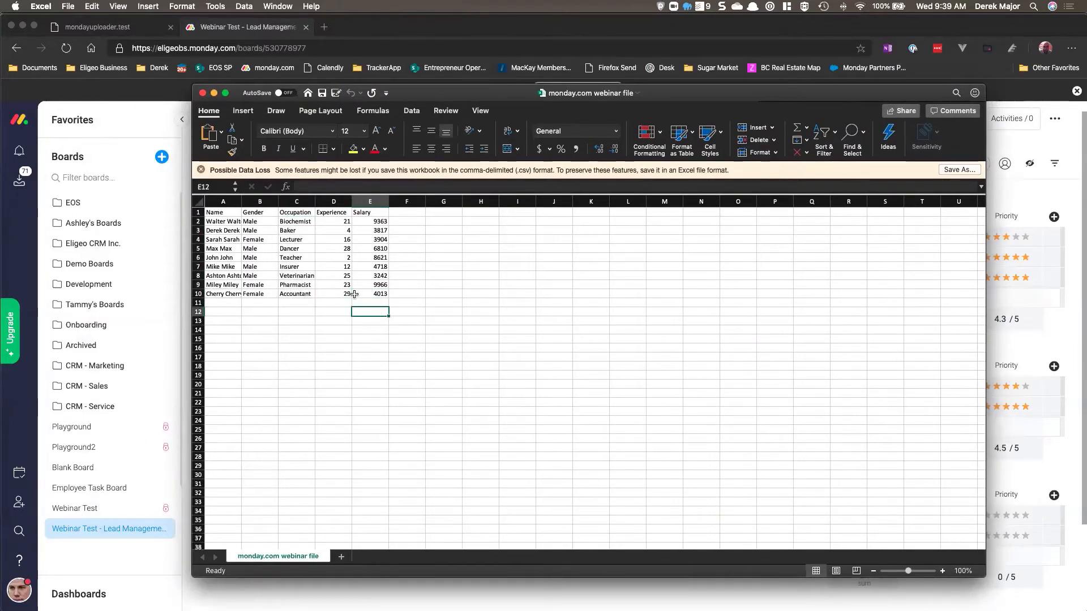
left_click(249, 34)
key("super+t")
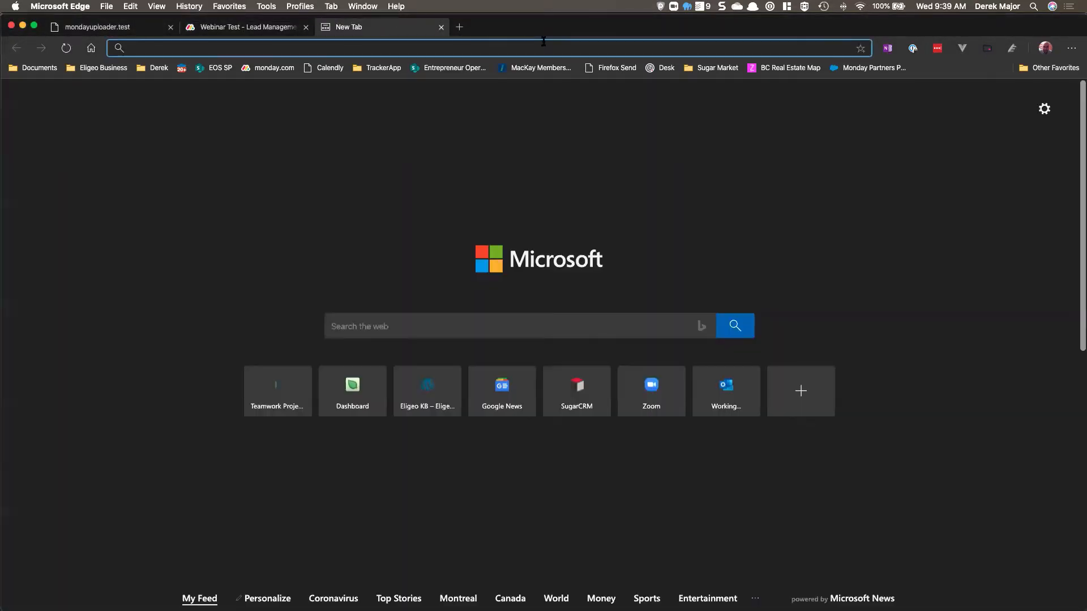
type("randat.c")
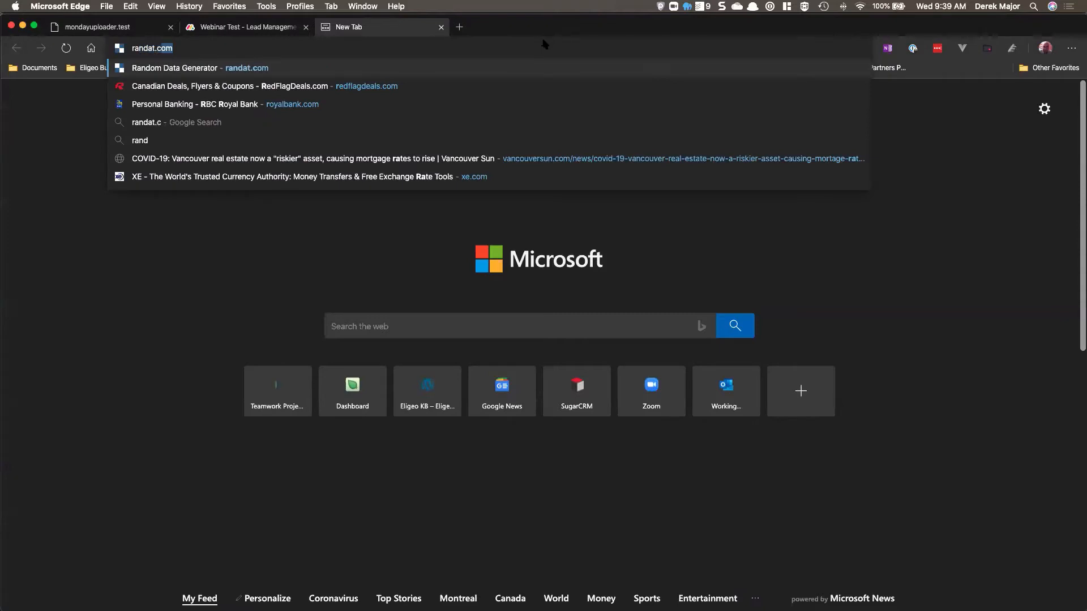
key("Return")
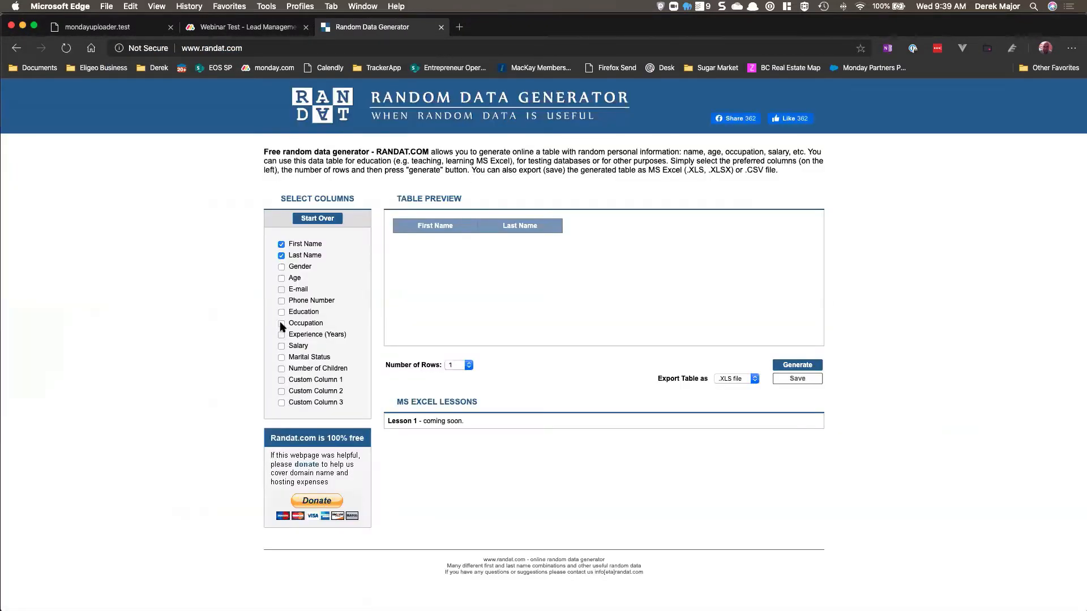
Step: Add the Age and Gender columns, set the number of rows to 40, and generate the random data table
left_click(282, 278)
left_click(281, 267)
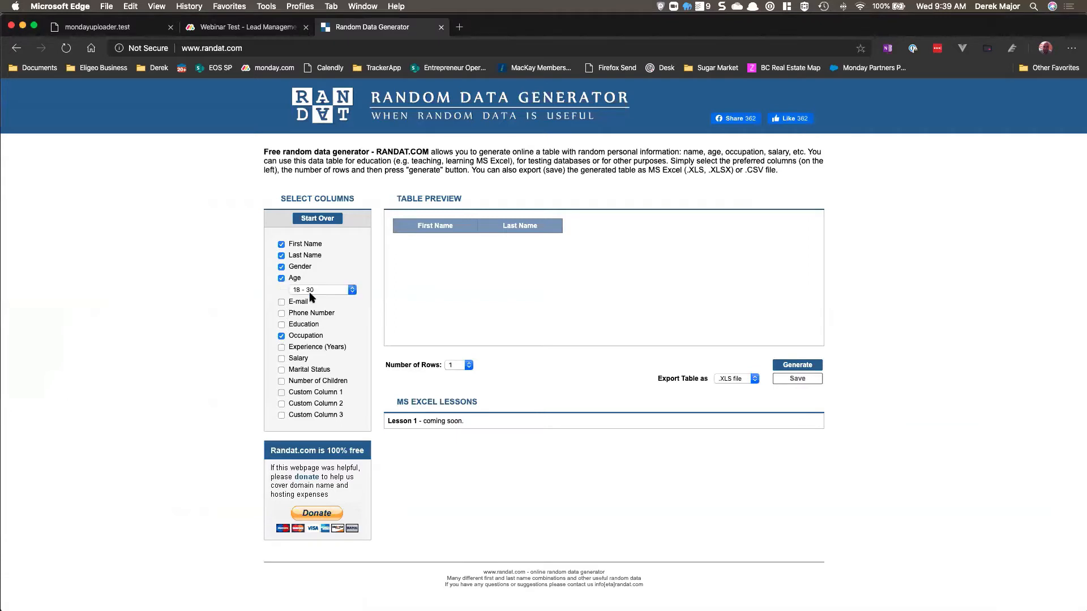
left_click(464, 366)
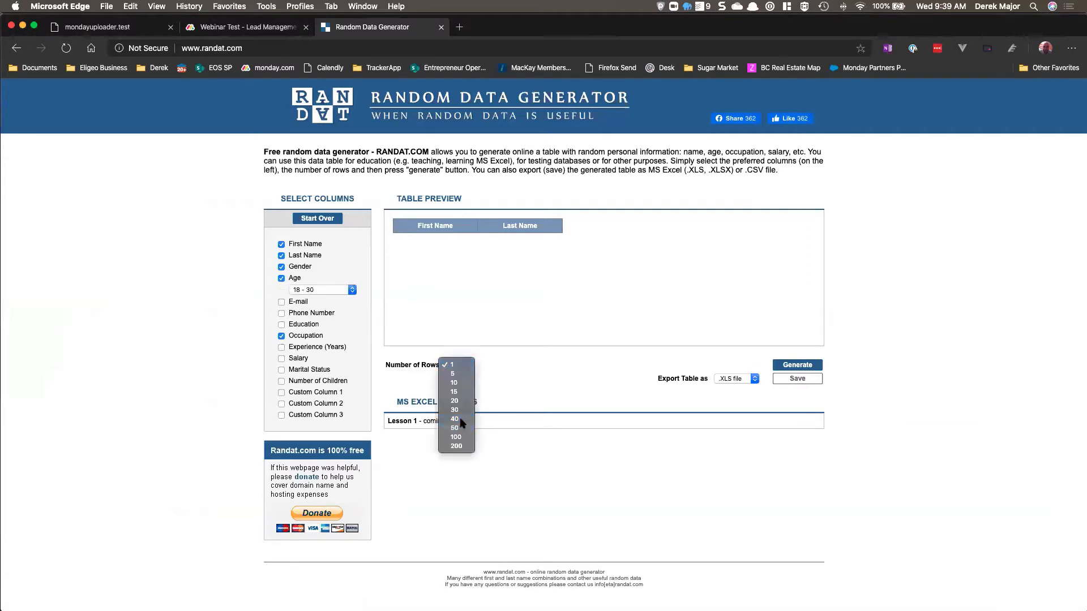
left_click(459, 425)
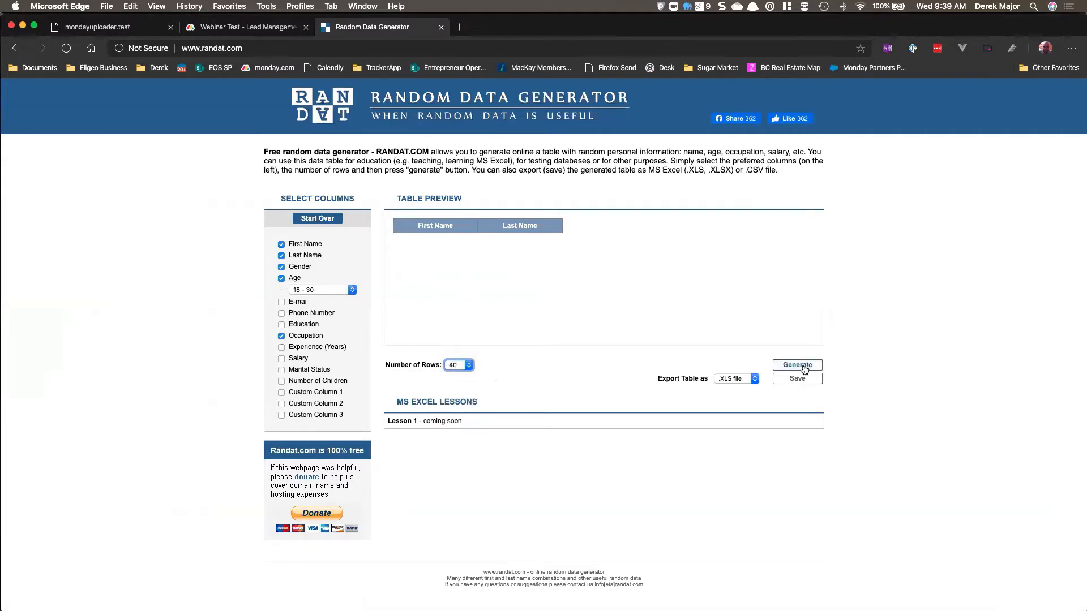
left_click(798, 364)
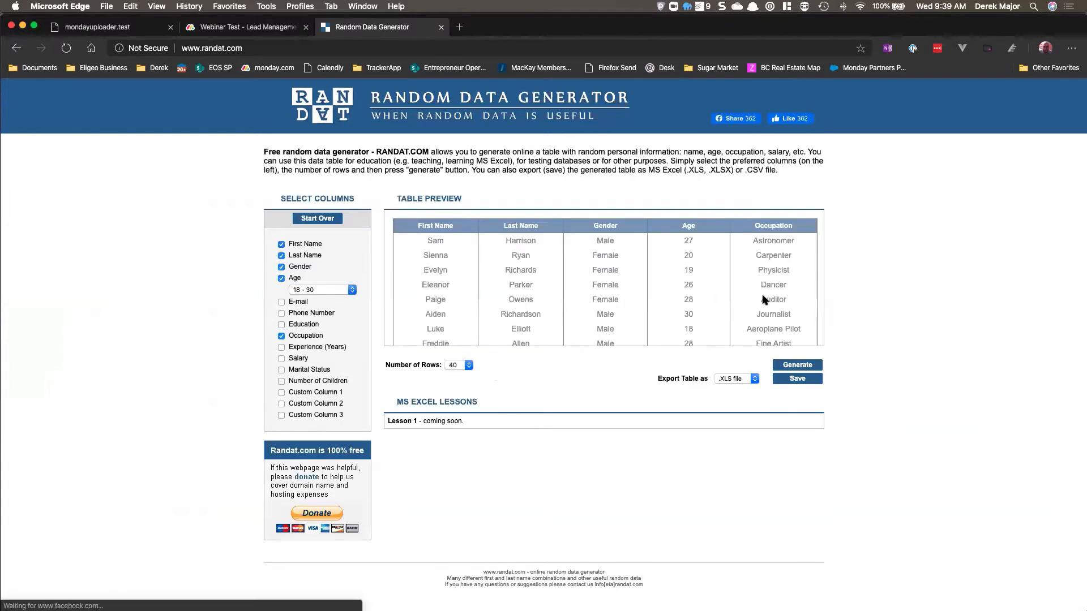
Step: Export the generated table as an .XLSX file and open the downloaded workbook
left_click(730, 380)
left_click(739, 391)
left_click(792, 380)
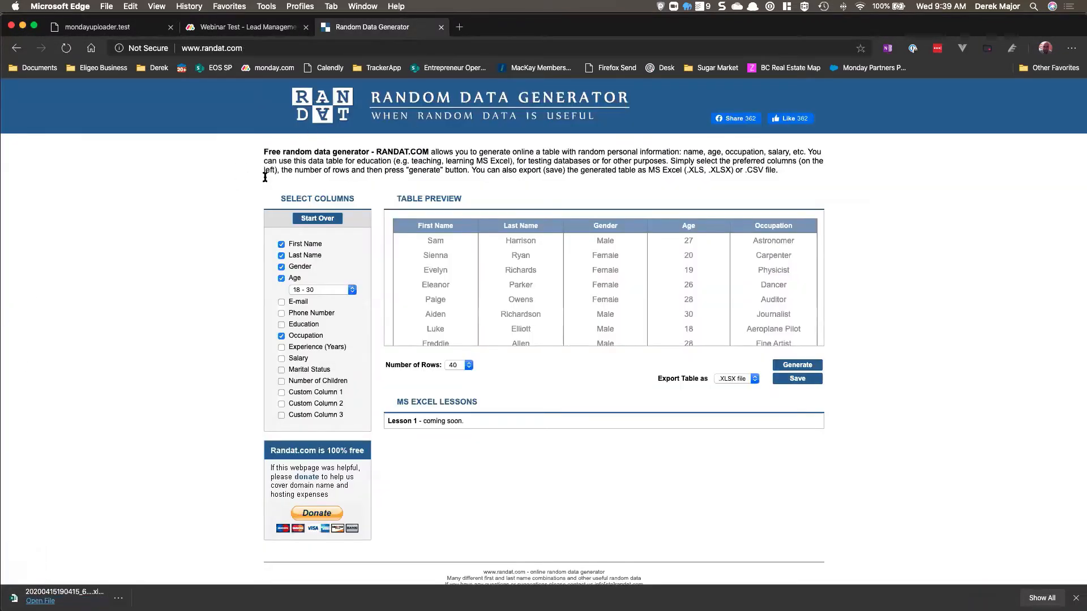
left_click(40, 601)
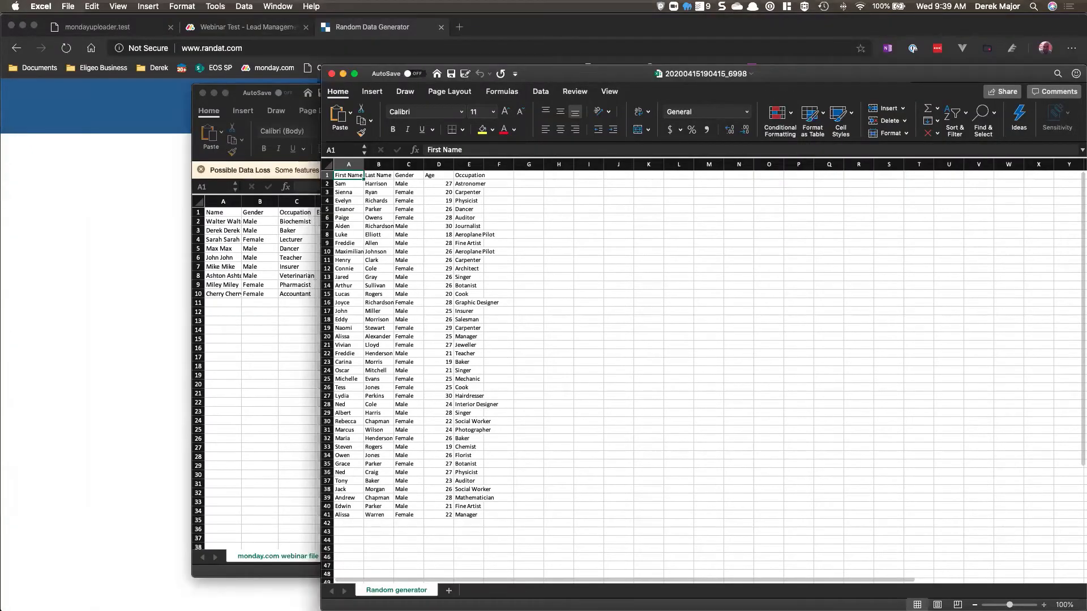
Step: Zoom in on the random data sheet and widen columns A through E
scroll(364, 148, "up", 1)
scroll(391, 186, "up", 2)
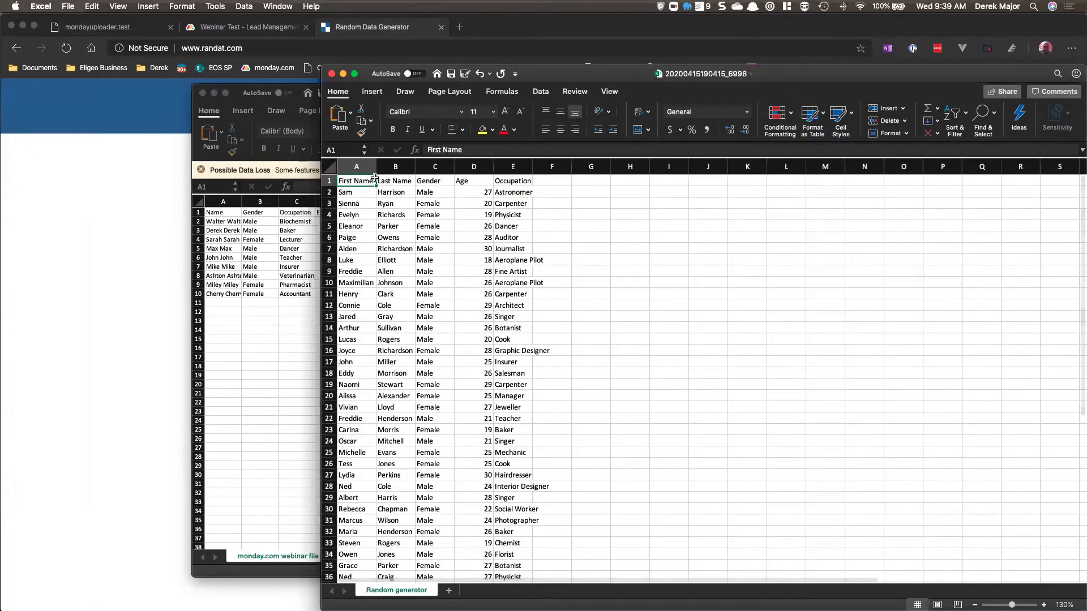
left_click(356, 167)
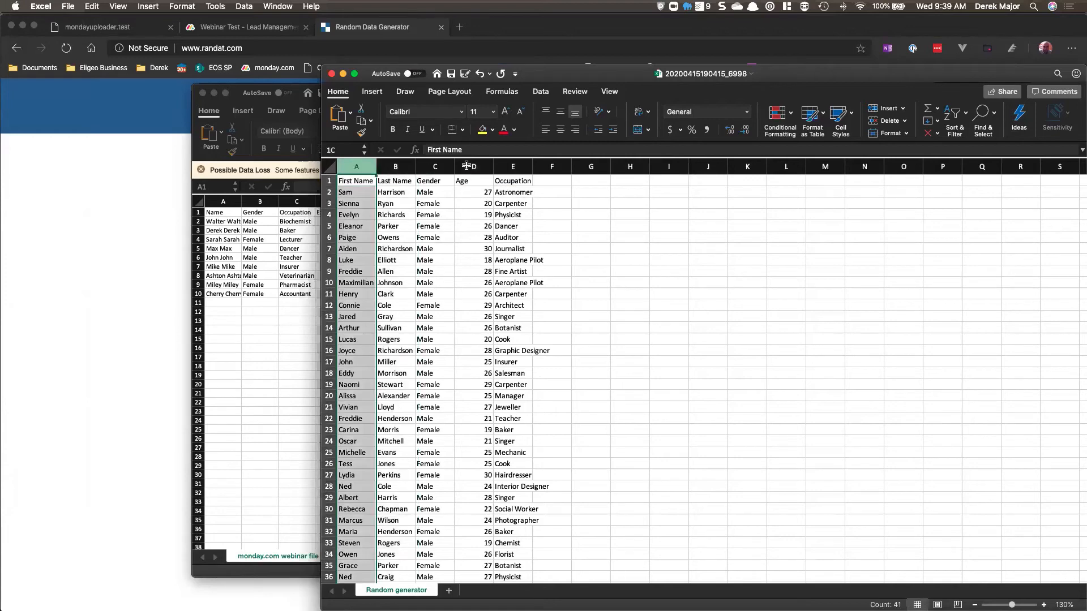
left_click_drag(467, 165, 577, 169)
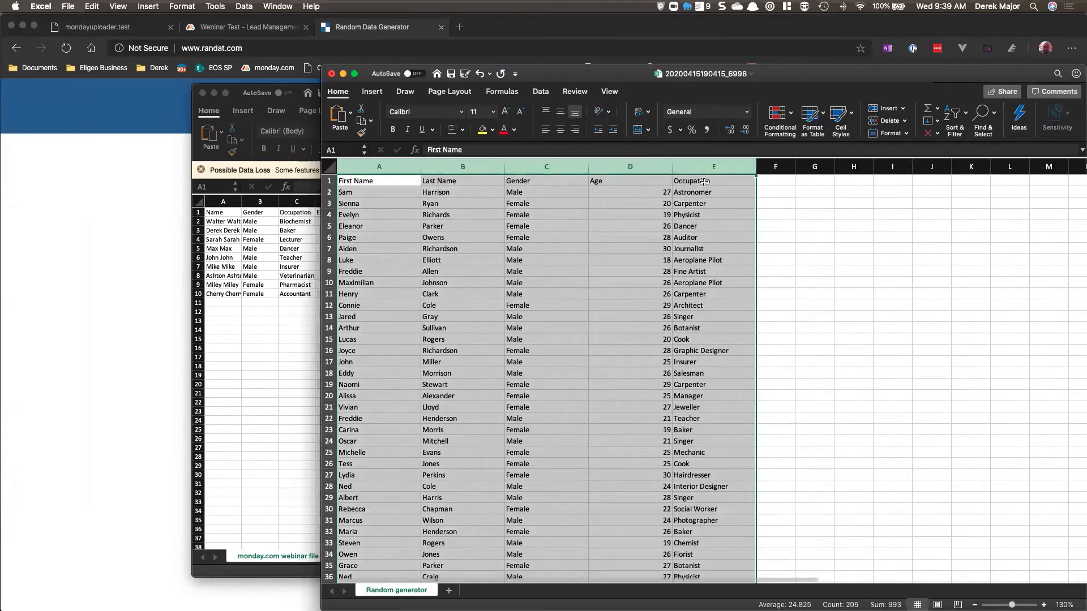
Step: Apply filters to the header row from First Name to Occupation
left_click_drag(704, 181, 351, 181)
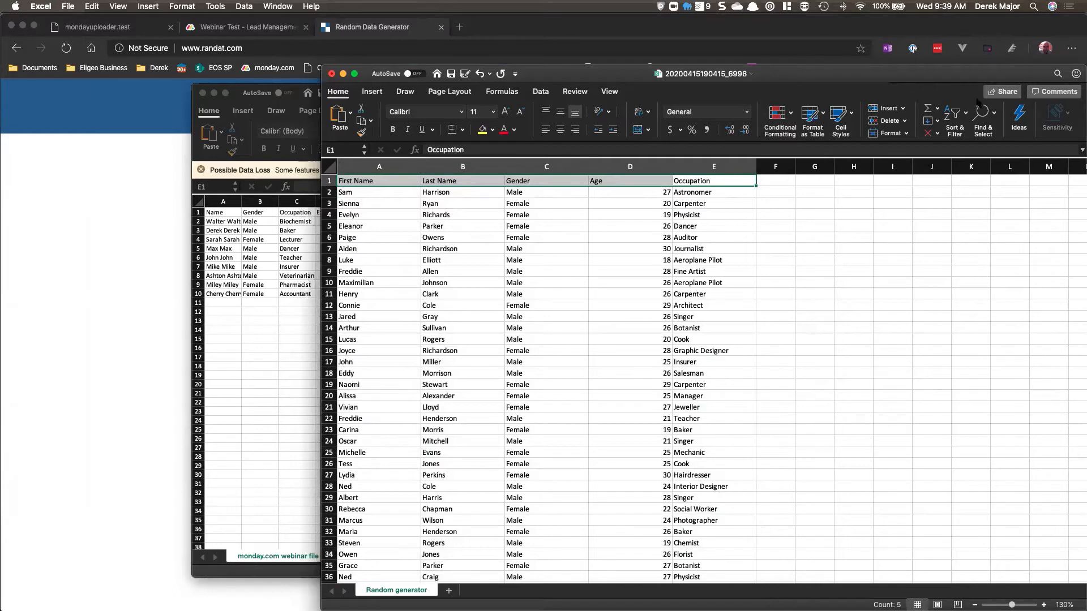
left_click(964, 116)
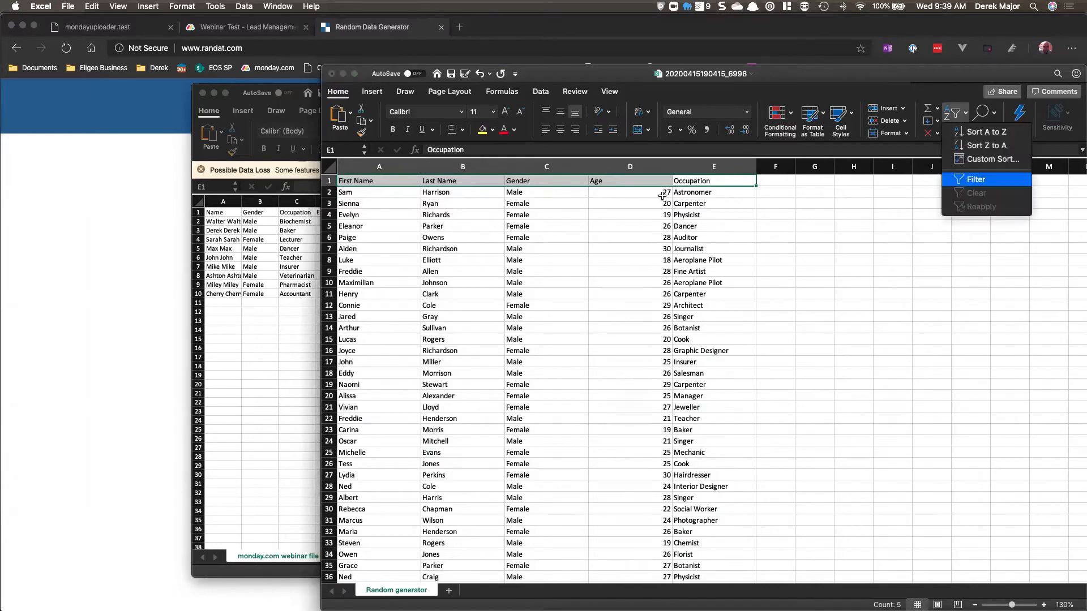
left_click(969, 179)
Step: Copy the Occupation values in E2:E41
left_click_drag(723, 196, 725, 293)
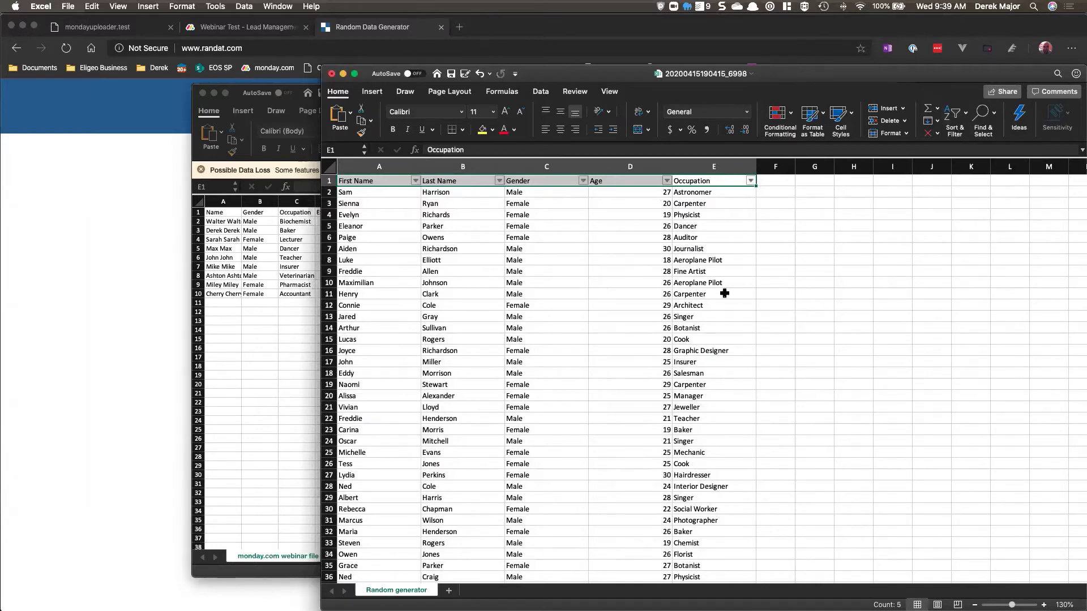
left_click(727, 204)
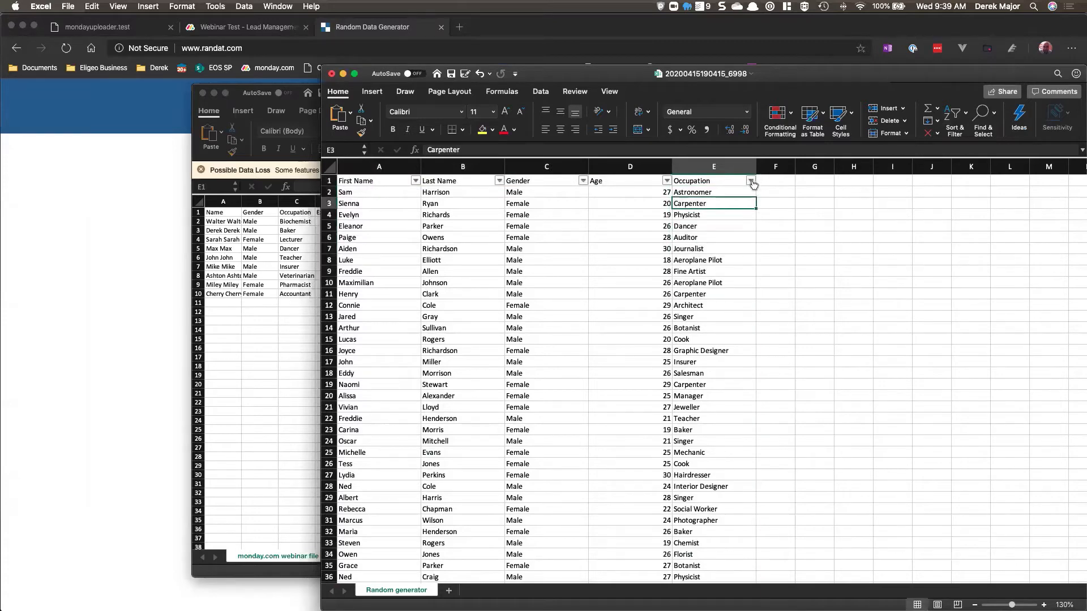
left_click(712, 169)
left_click(707, 196)
scroll(709, 256, "down", 5)
scroll(709, 256, "down", 10)
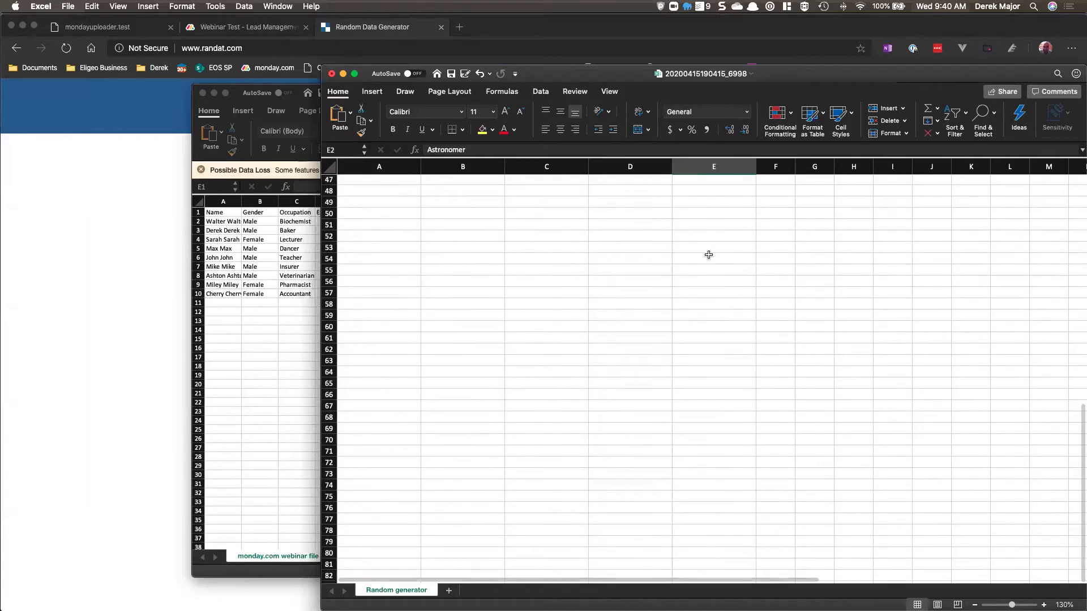
scroll(709, 255, "up", 6)
left_click(712, 296, "shift")
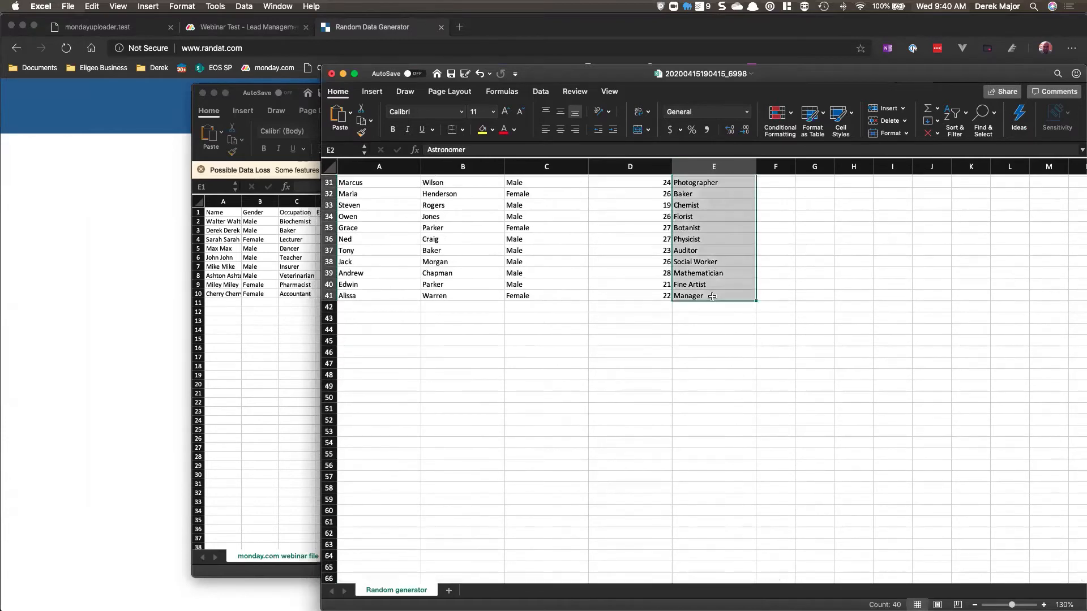
key("super+c")
Step: Add a new sheet and paste the copied occupations into column A
scroll(702, 255, "up", 10)
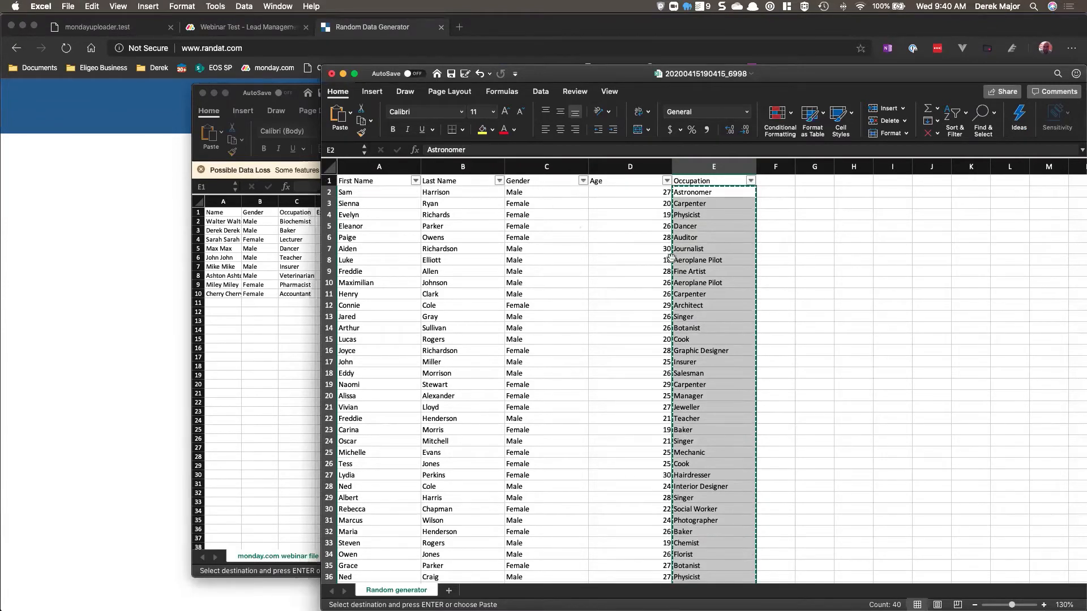
left_click(450, 592)
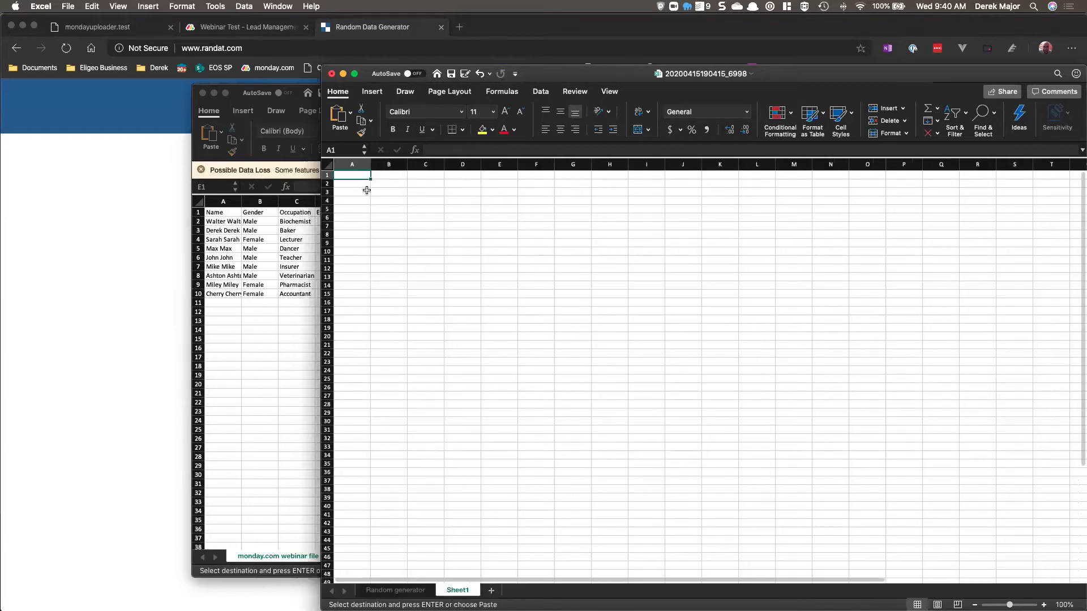
key("super+v")
Step: Remove duplicate values from the occupations in column A of the new sheet
left_click(350, 165)
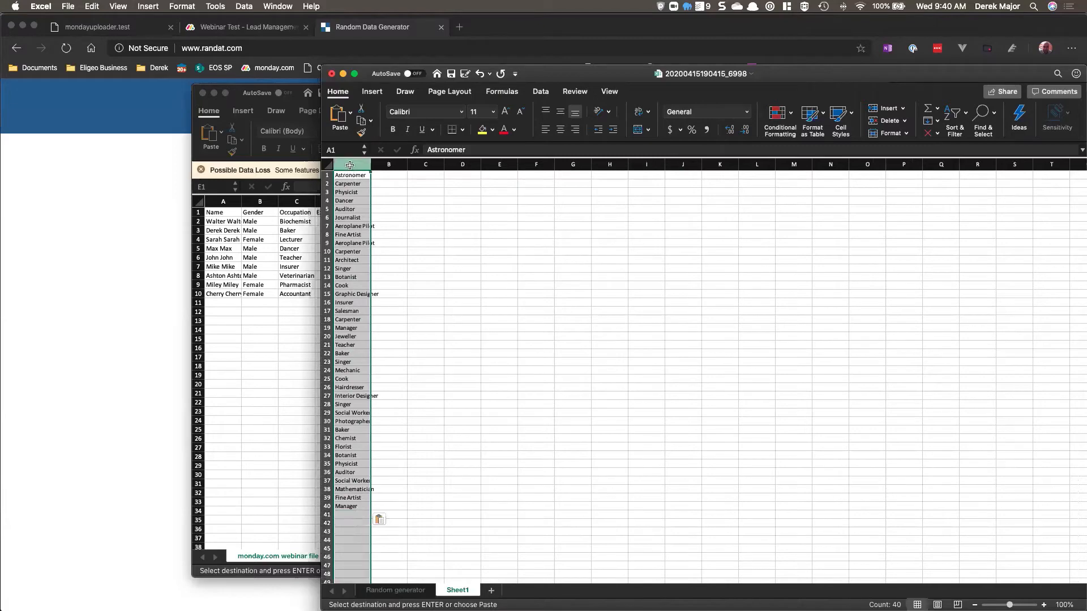
left_click(540, 91)
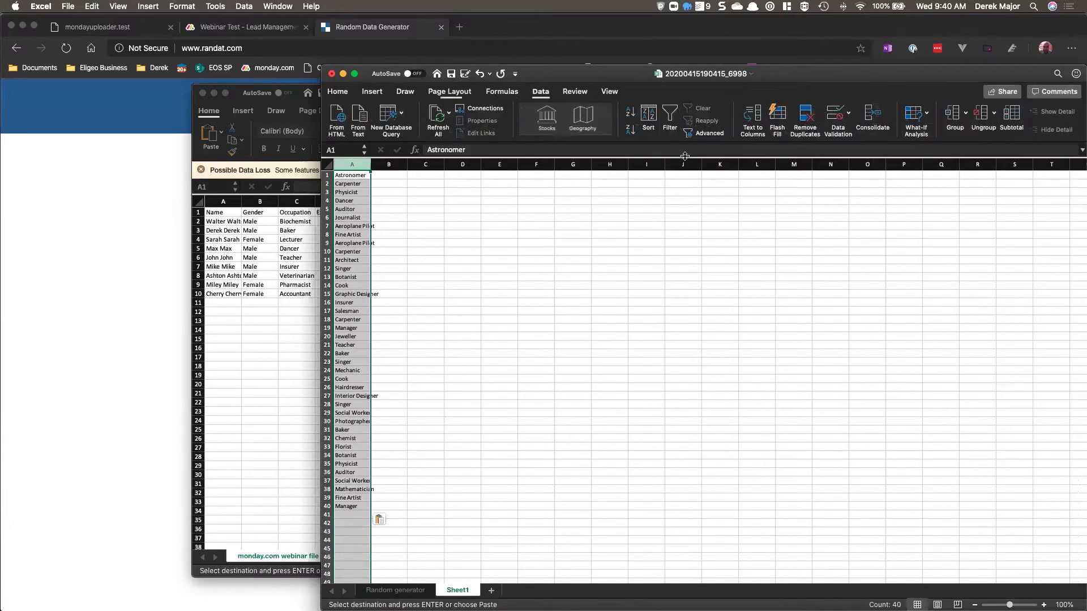
left_click(805, 119)
left_click(600, 259)
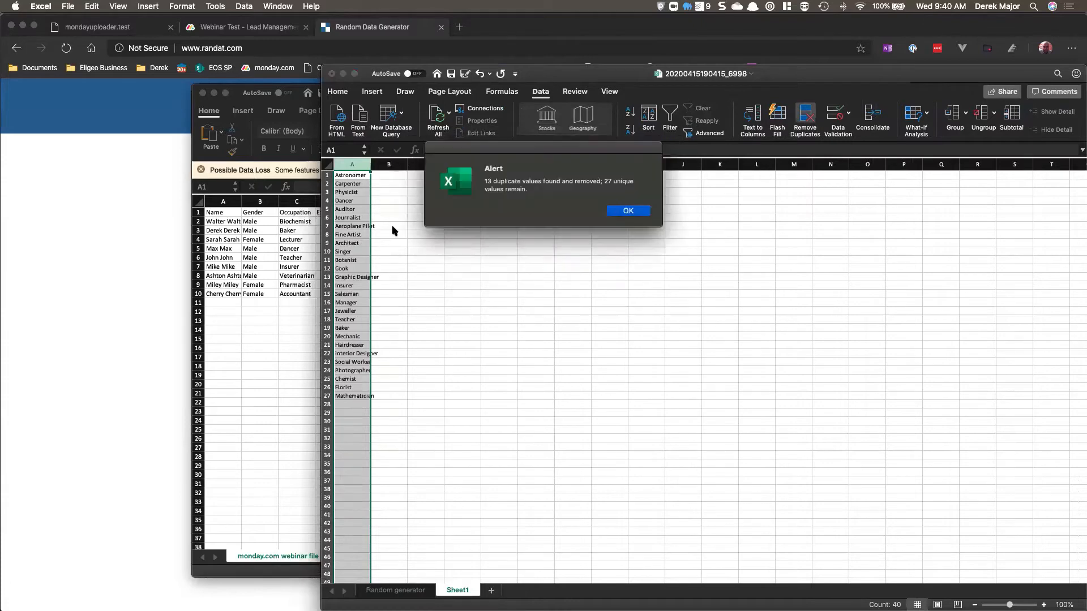
left_click(629, 210)
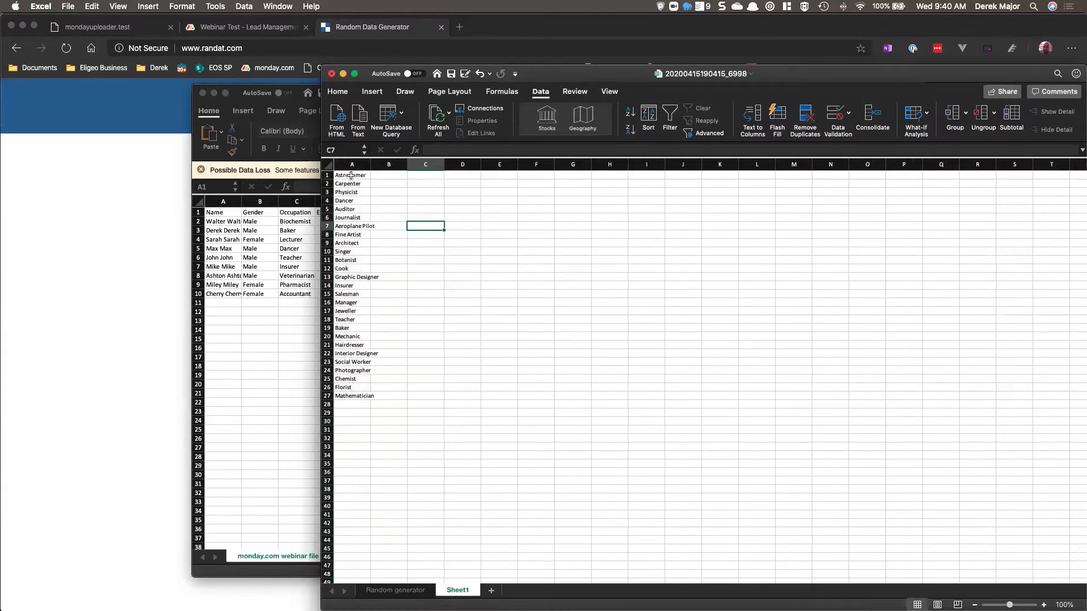
Step: Add a Dropdown column to the Lead Management board from the Column Center
left_click_drag(351, 176, 367, 396)
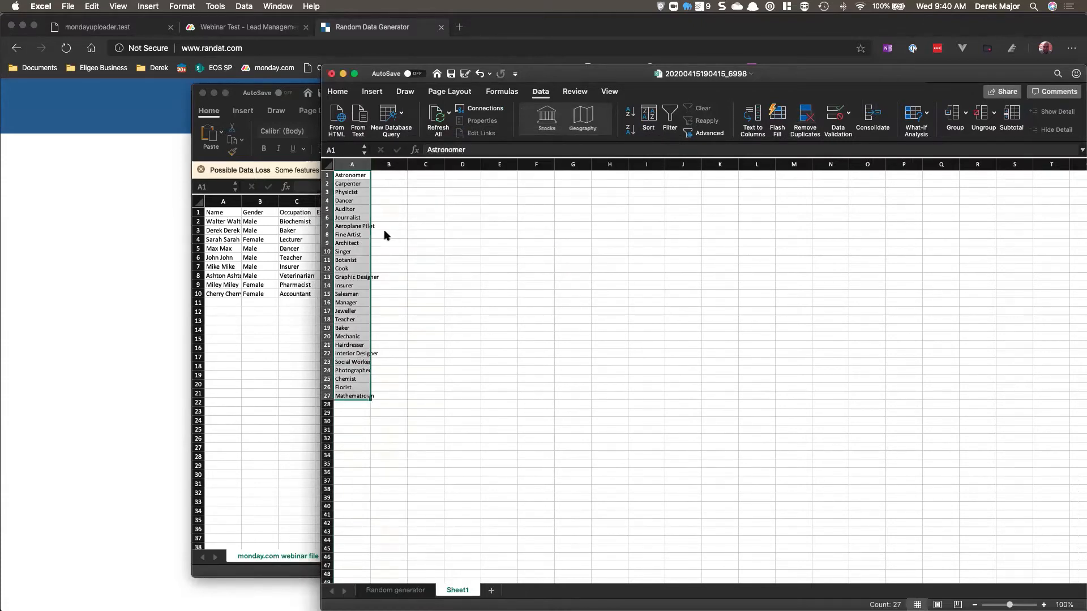
left_click(241, 31)
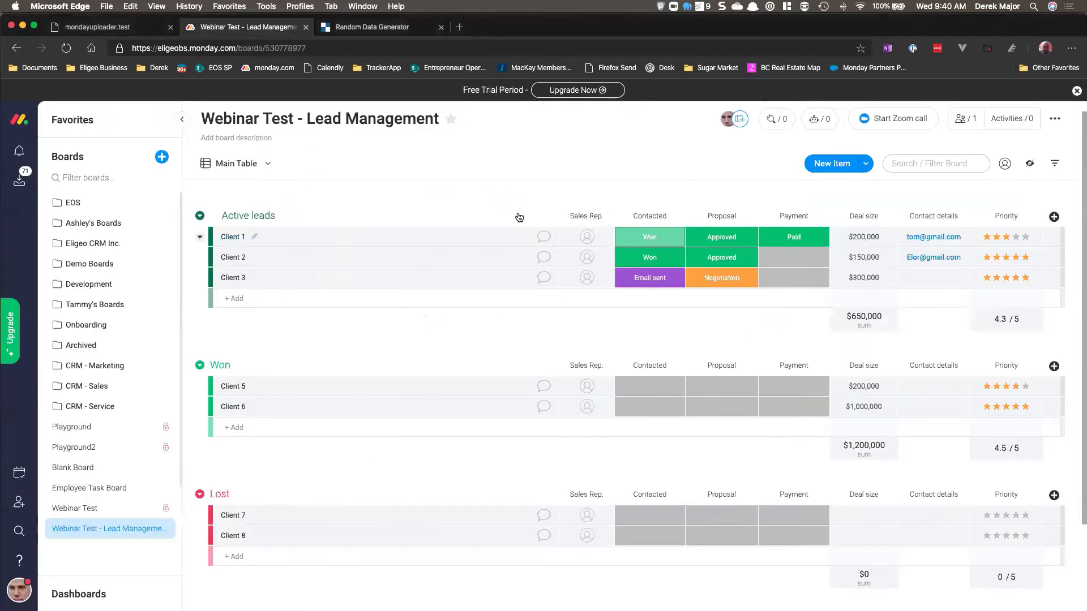
left_click(1053, 218)
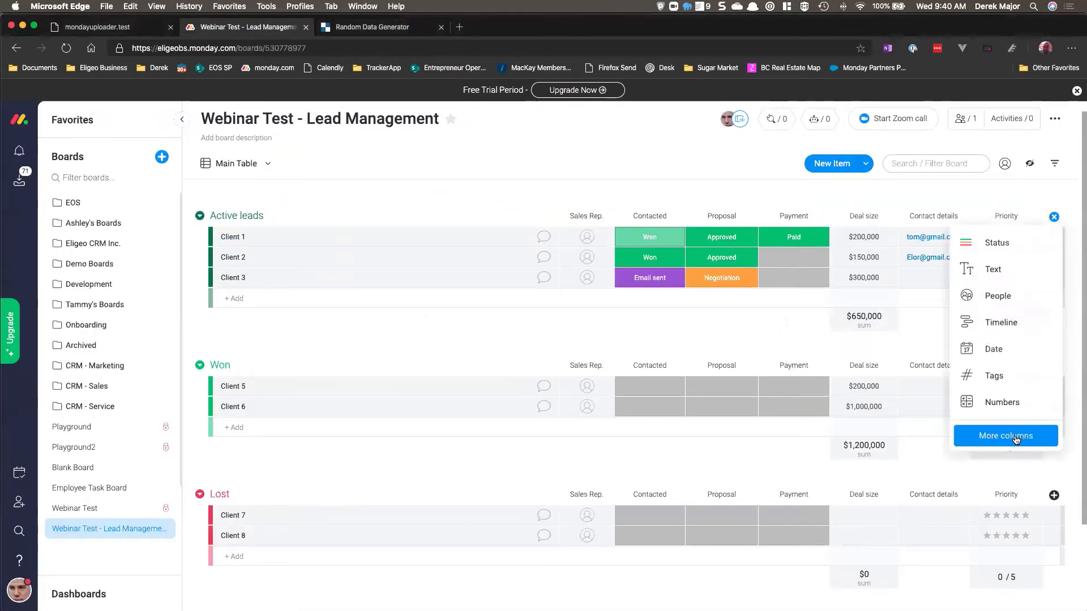
left_click(1016, 440)
scroll(595, 300, "down", 10)
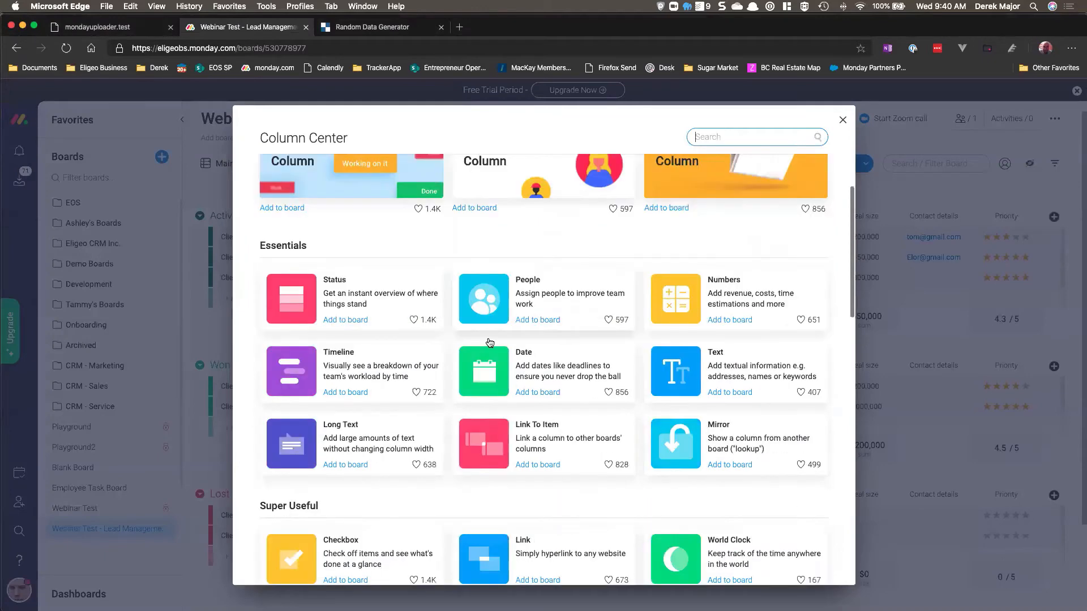
scroll(594, 339, "down", 5)
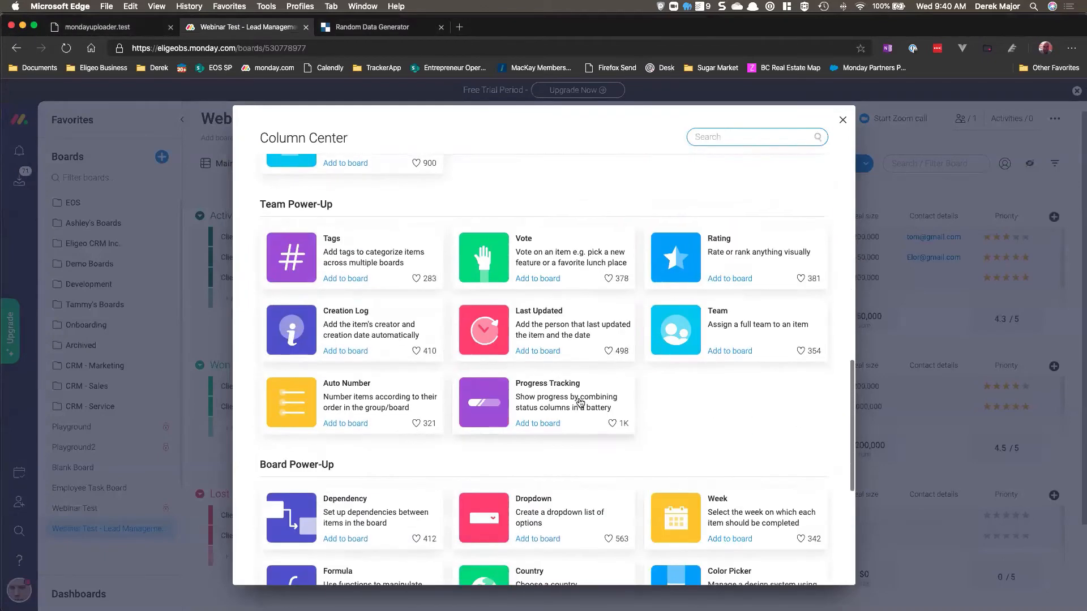
left_click(538, 537)
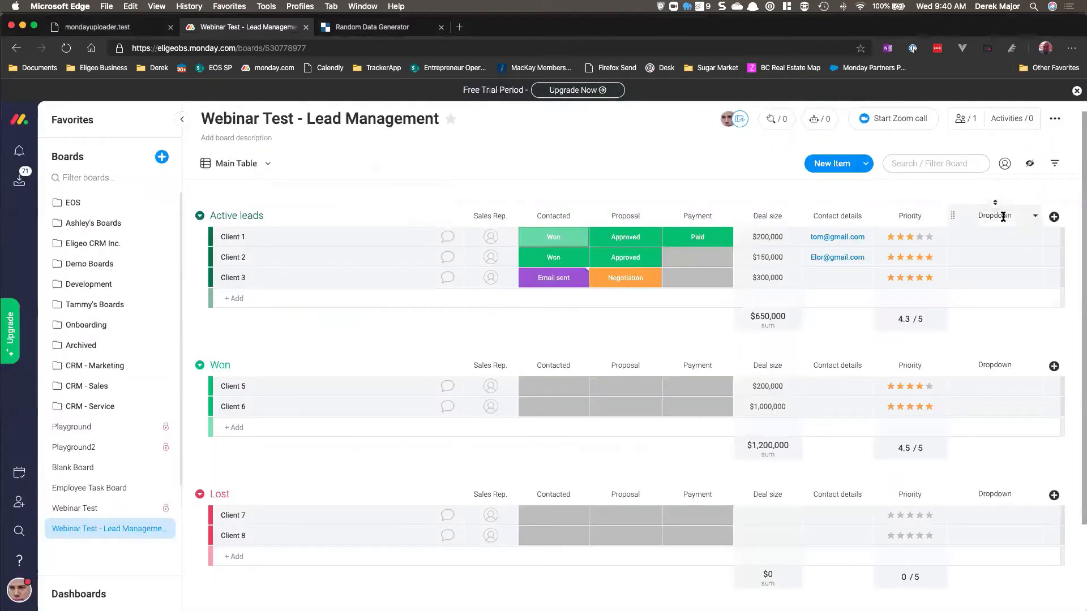
Step: Rename the new Dropdown column to Occupation
type("Occupati")
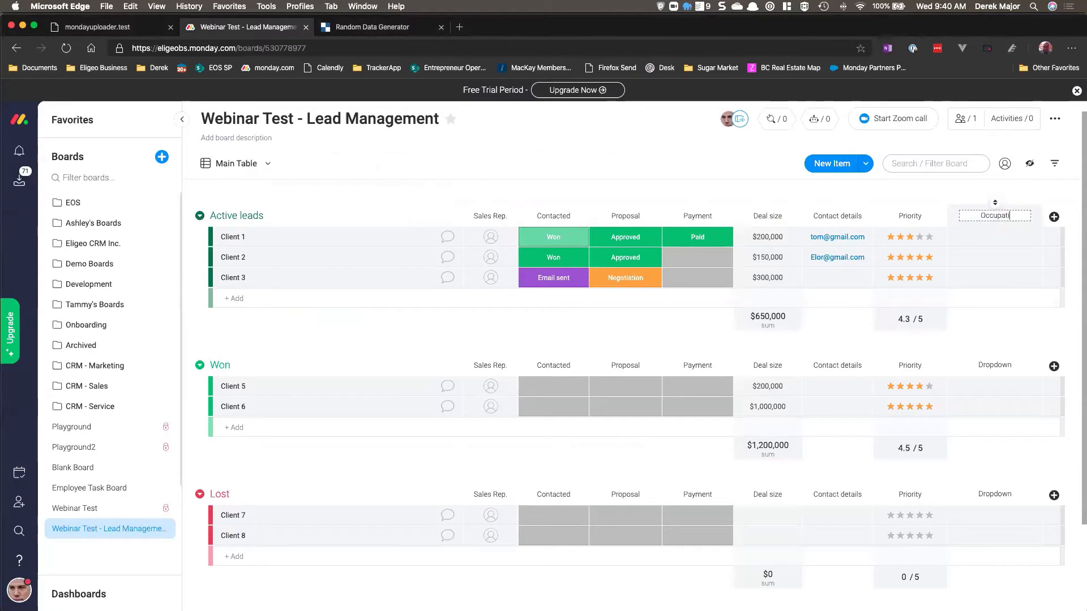
type("on")
key("Return")
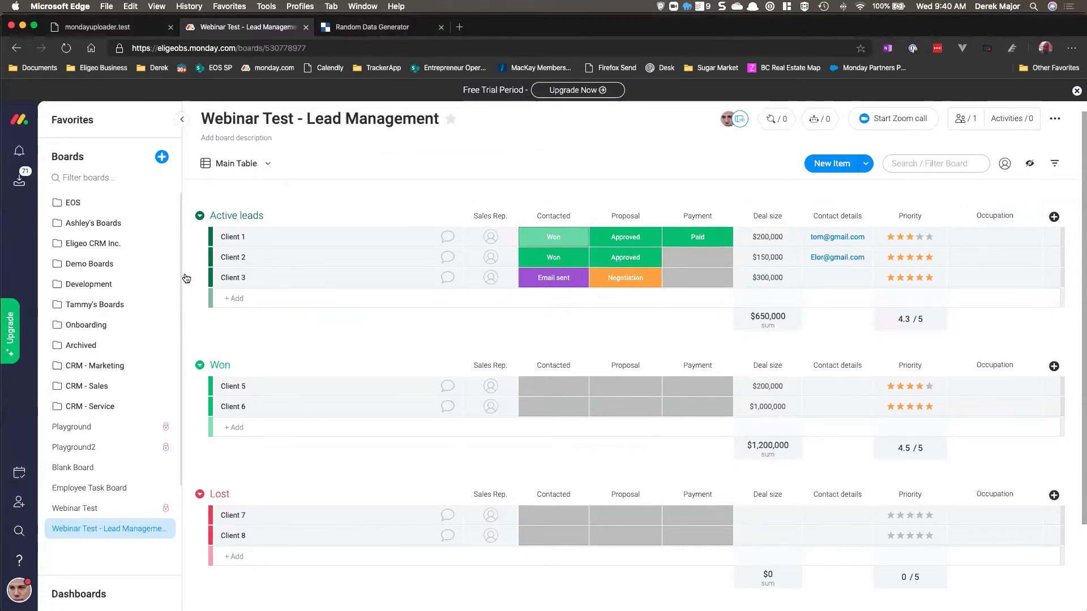
Step: Switch to Excel and copy the unique occupation list in A1:A27
key("super+Tab")
left_click_drag(360, 177, 363, 393)
key("super+c")
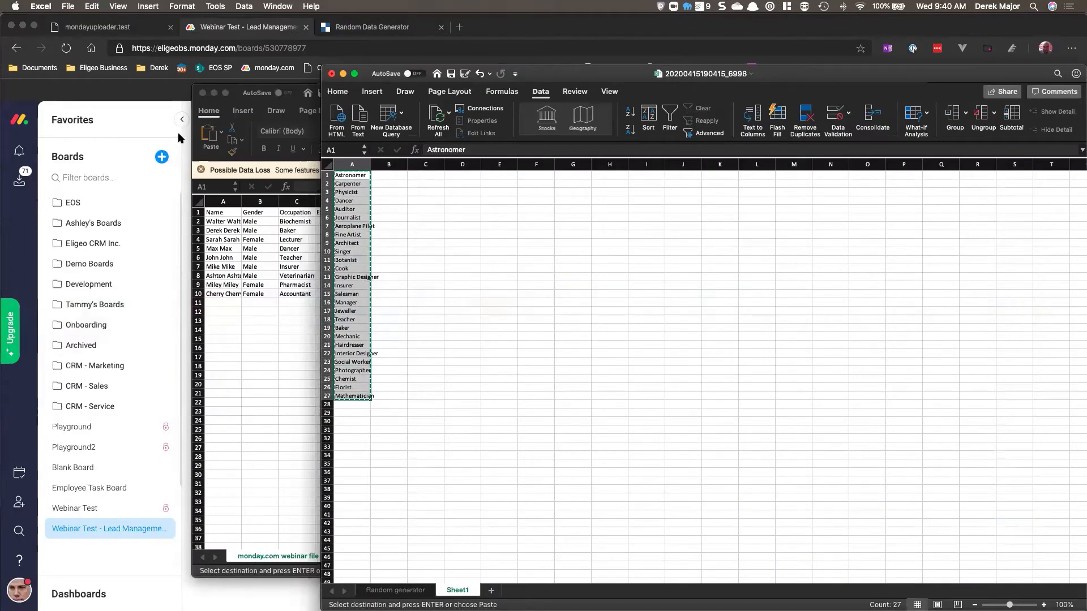
Step: Paste the copied occupation list as labels into the Occupation dropdown column of the Lead Management board
left_click(169, 139)
left_click(994, 240)
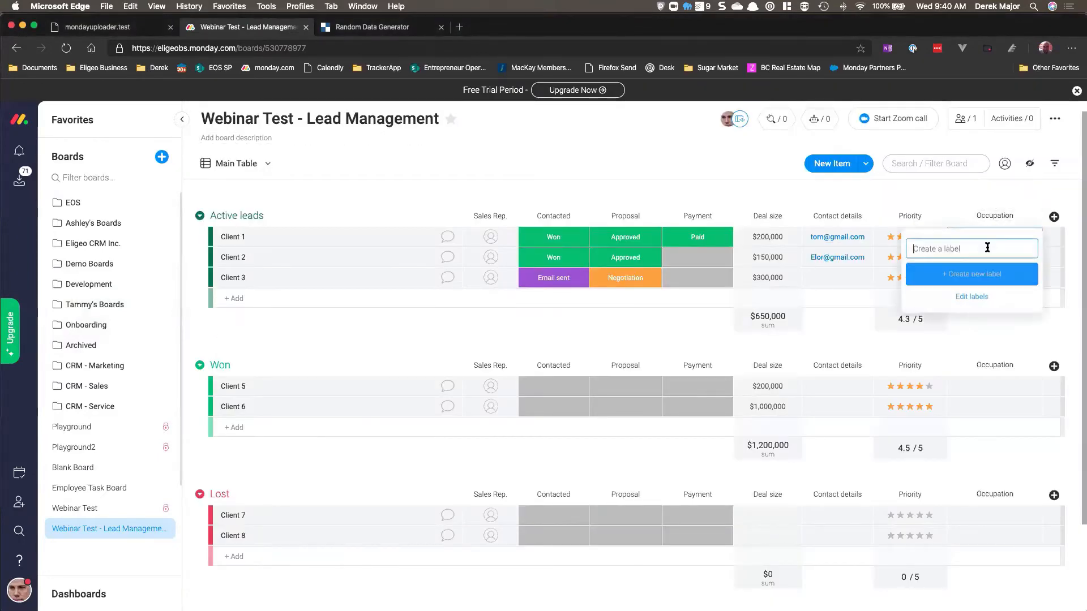
key("super+v")
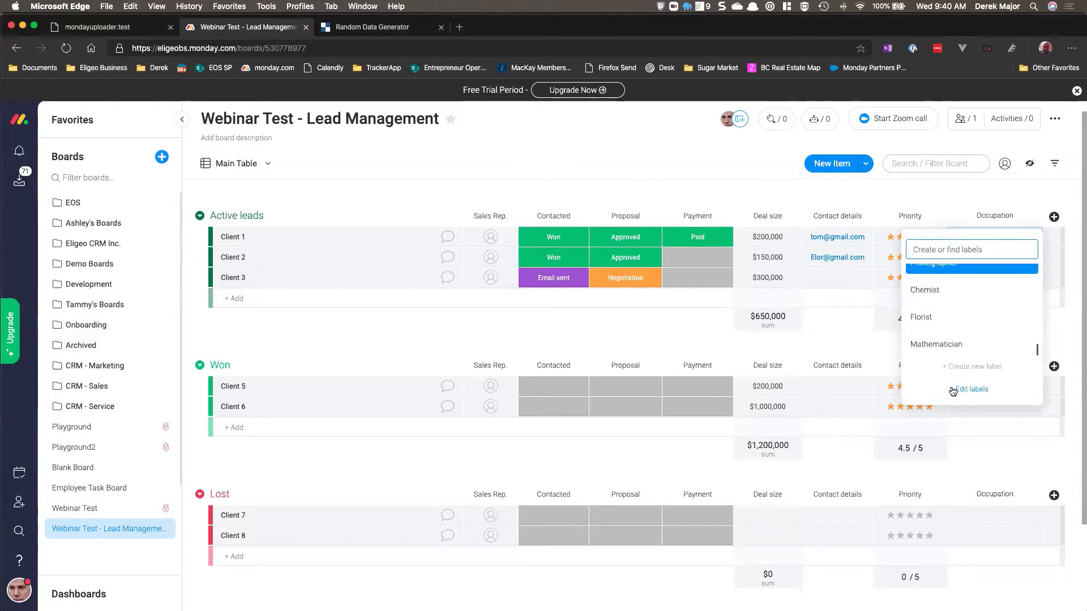
left_click(953, 199)
left_click(1008, 235)
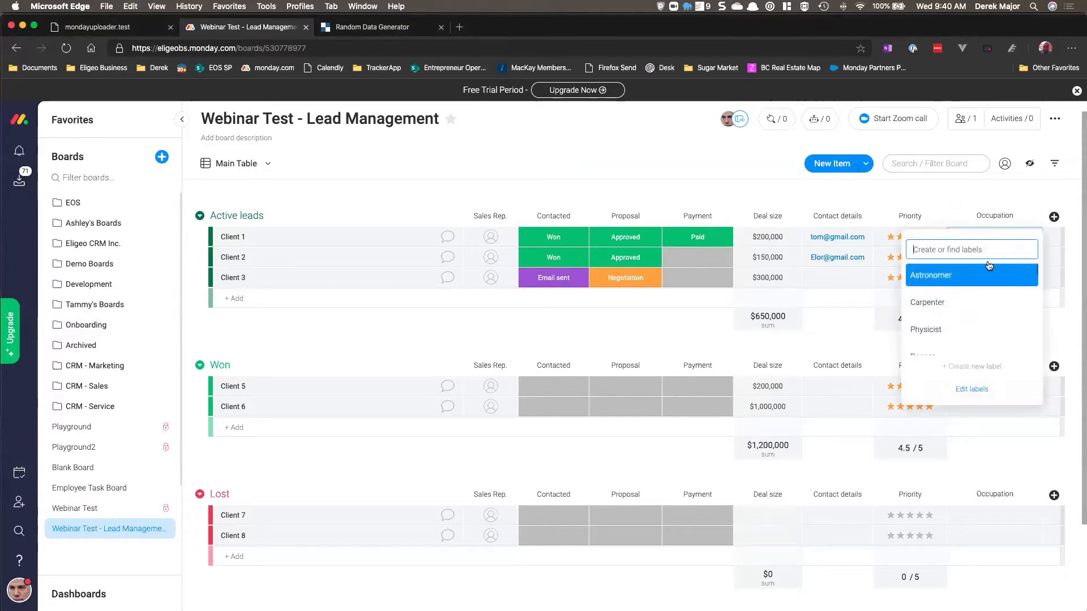
Step: Set the Occupation of Client 1 to Astronomer, Client 2 to Physicist and Client 3 to Salesman
left_click(983, 272)
left_click(999, 260)
left_click(993, 344)
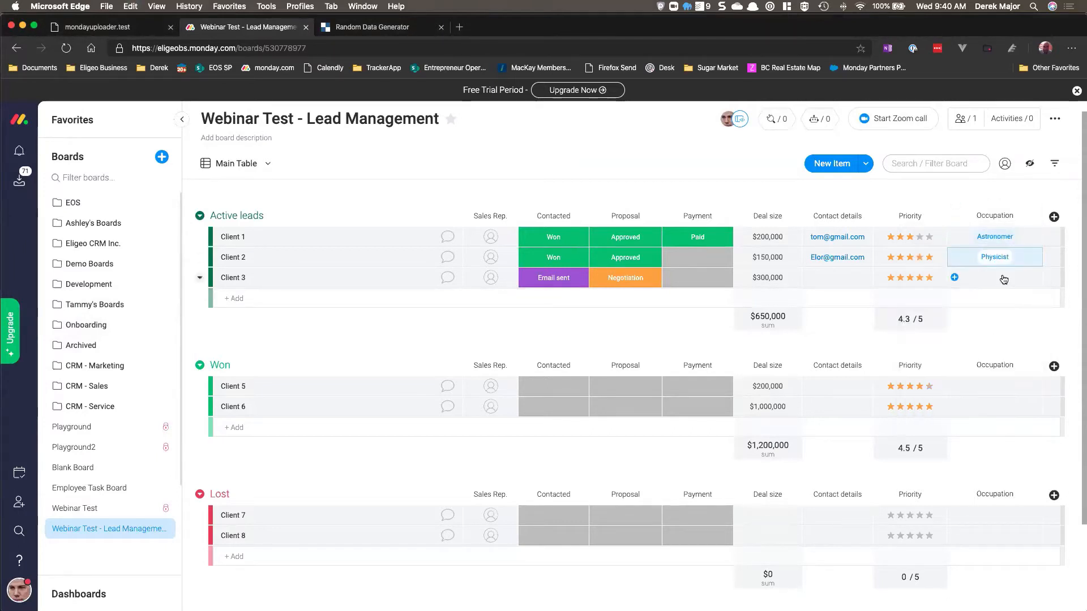
left_click(1004, 279)
scroll(985, 340, "down", 2)
scroll(978, 346, "down", 5)
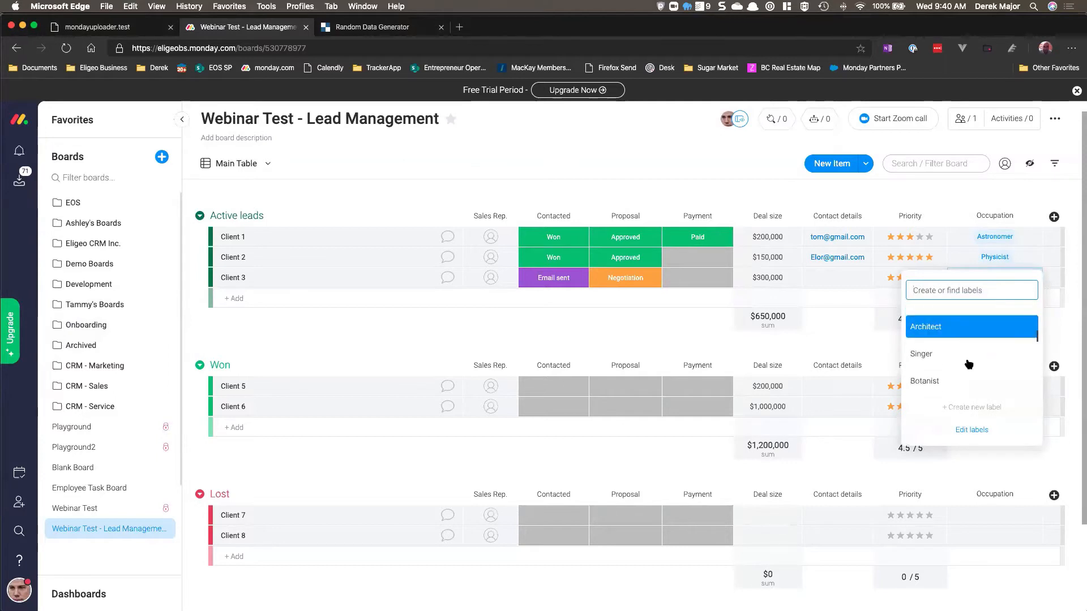
left_click(965, 340)
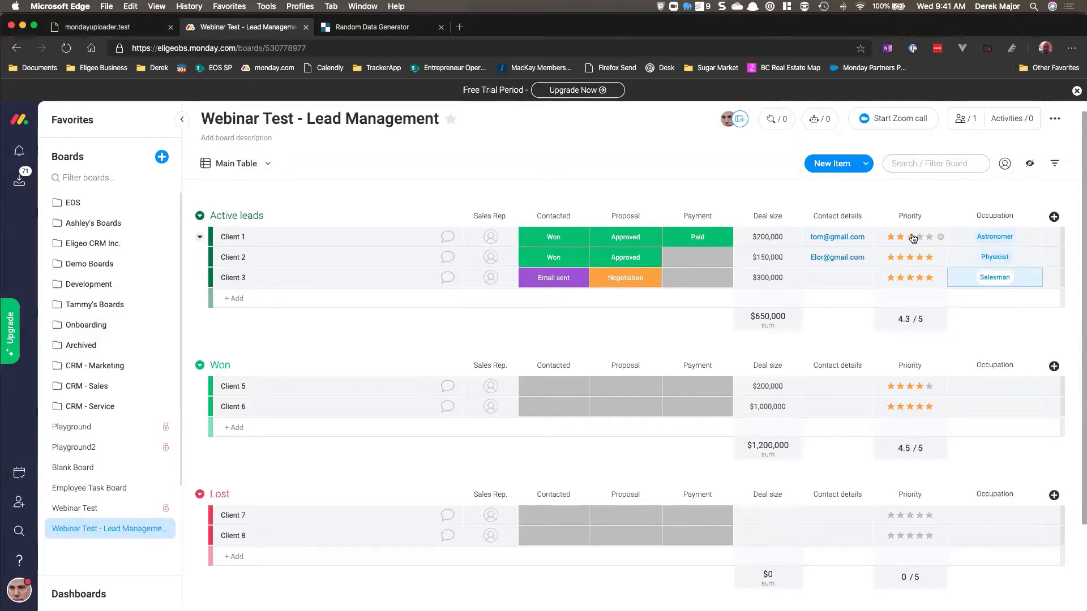
Step: Open the account's Admin API settings and copy the Personal API v2 token
left_click(74, 29)
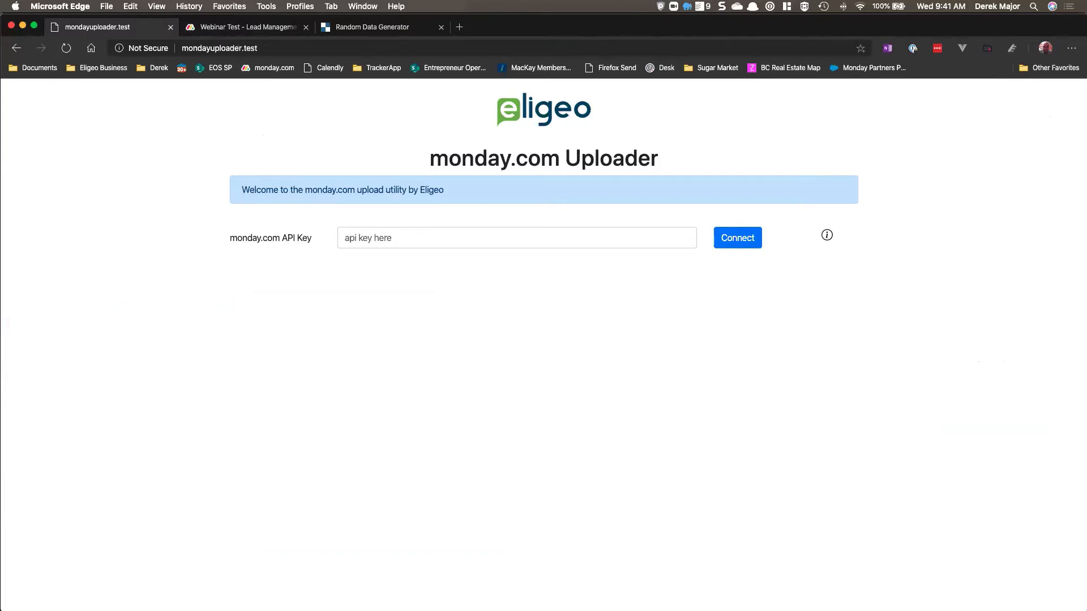
left_click(358, 122)
left_click(252, 27)
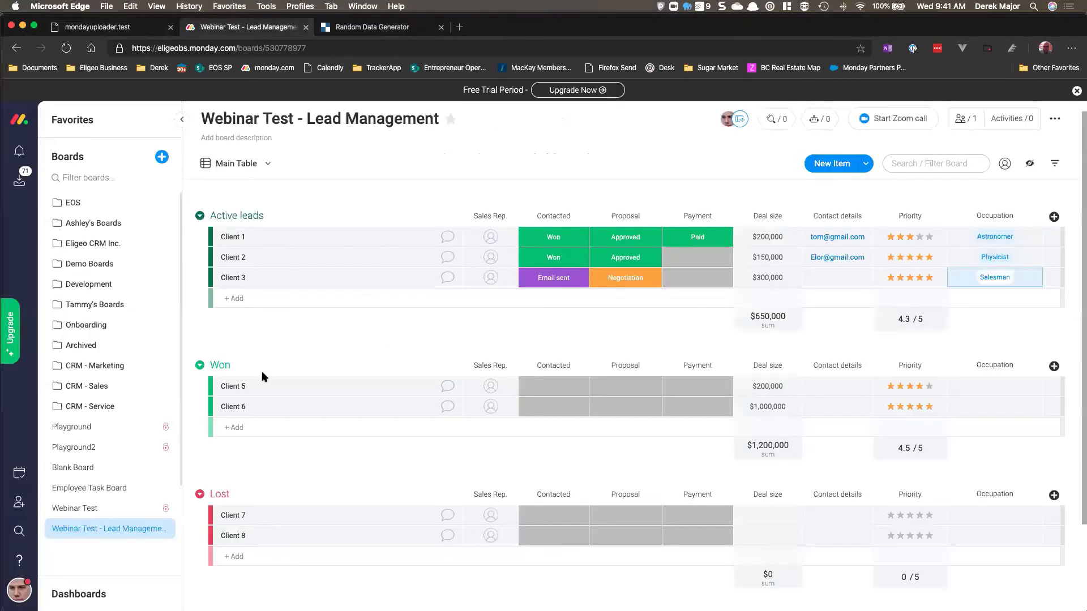
left_click(20, 590)
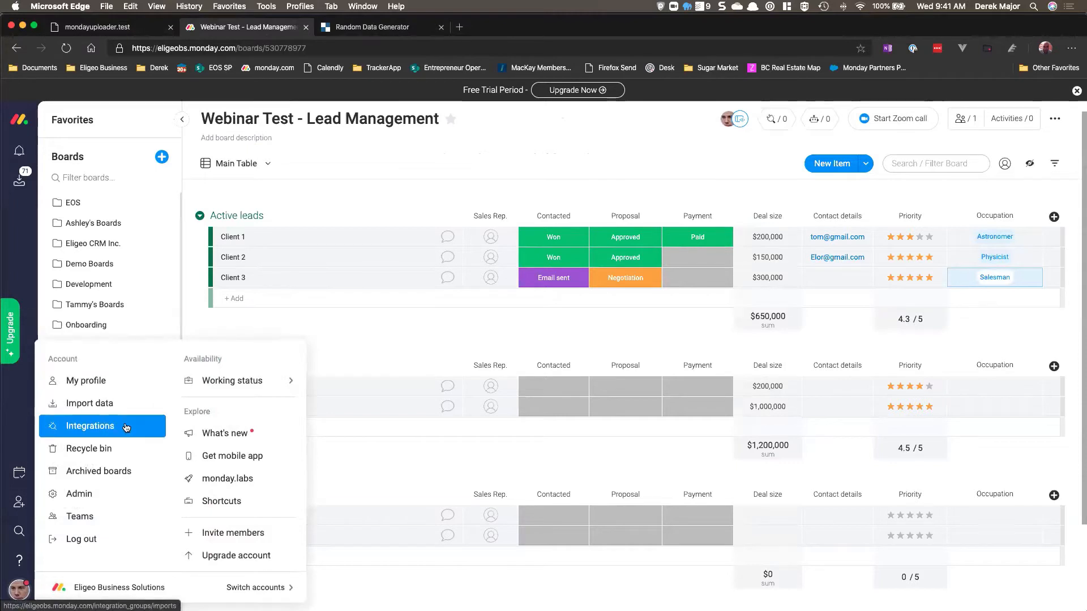
left_click(111, 505)
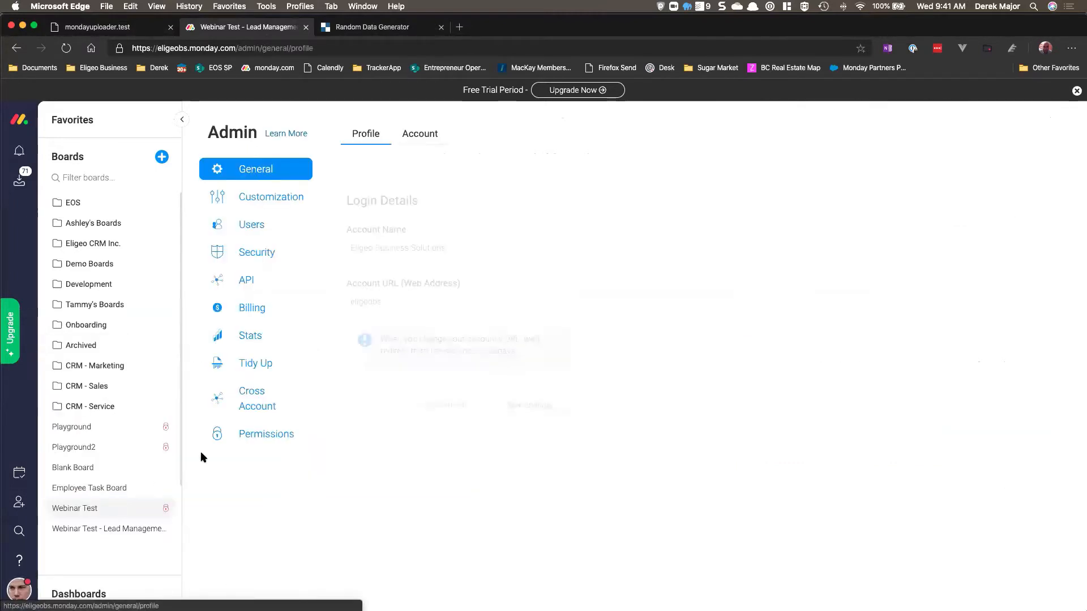
left_click(257, 280)
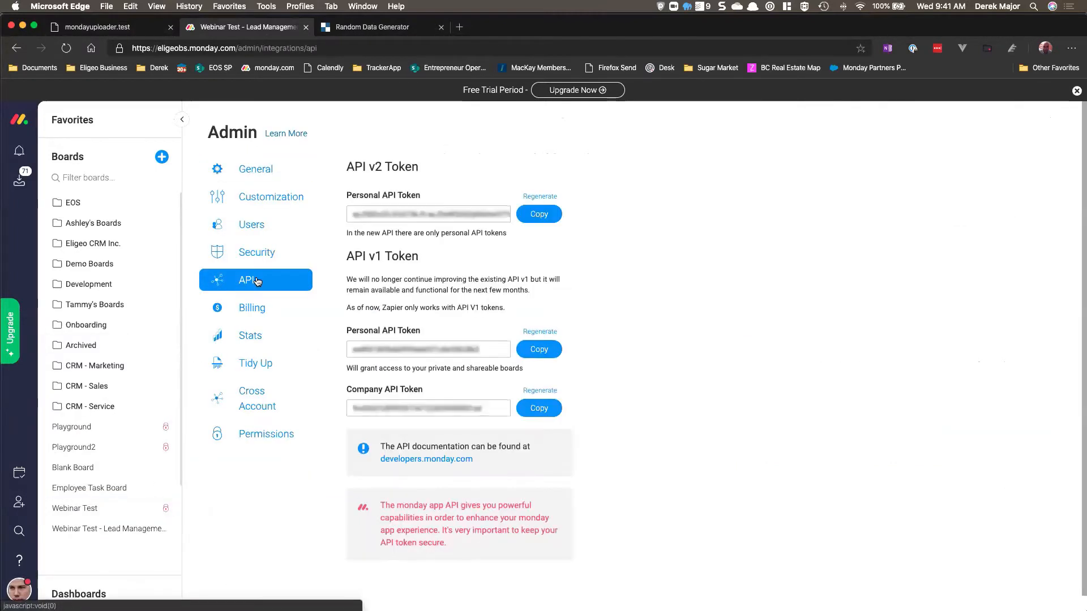
left_click_drag(366, 166, 452, 162)
left_click(452, 162)
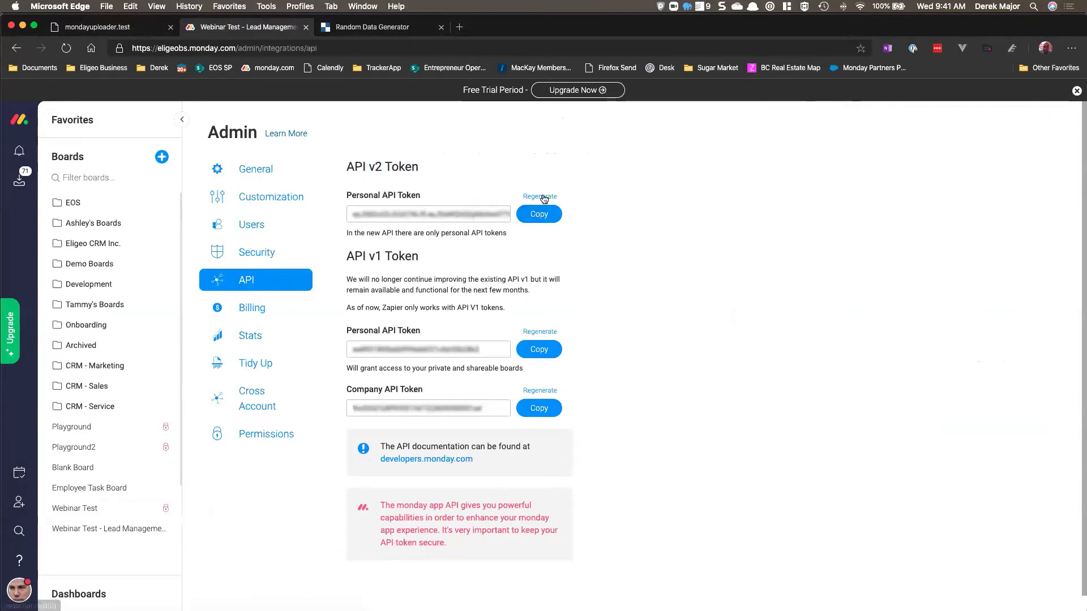
left_click(539, 215)
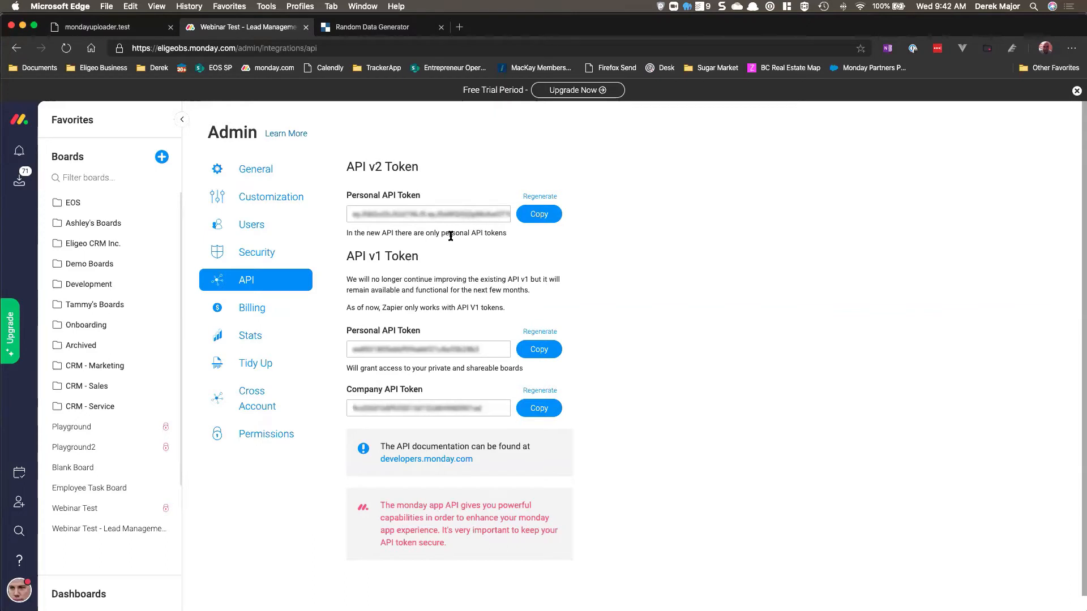
Step: Paste the API token into the uploader's monday.com API Key field and connect
left_click(142, 30)
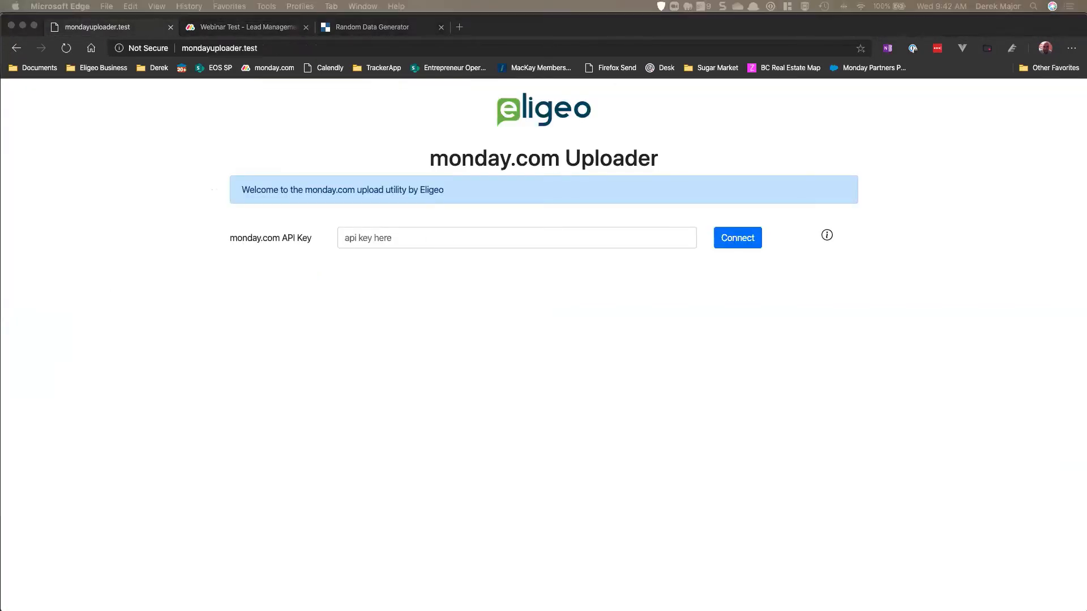
left_click(558, 254)
left_click(560, 242)
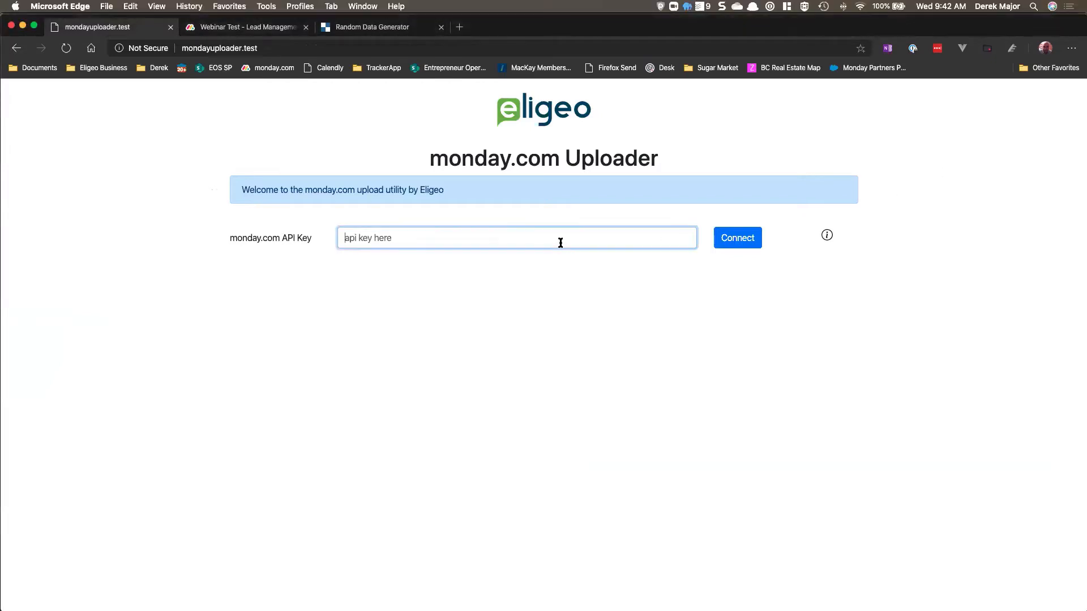
key("super+v")
left_click(733, 243)
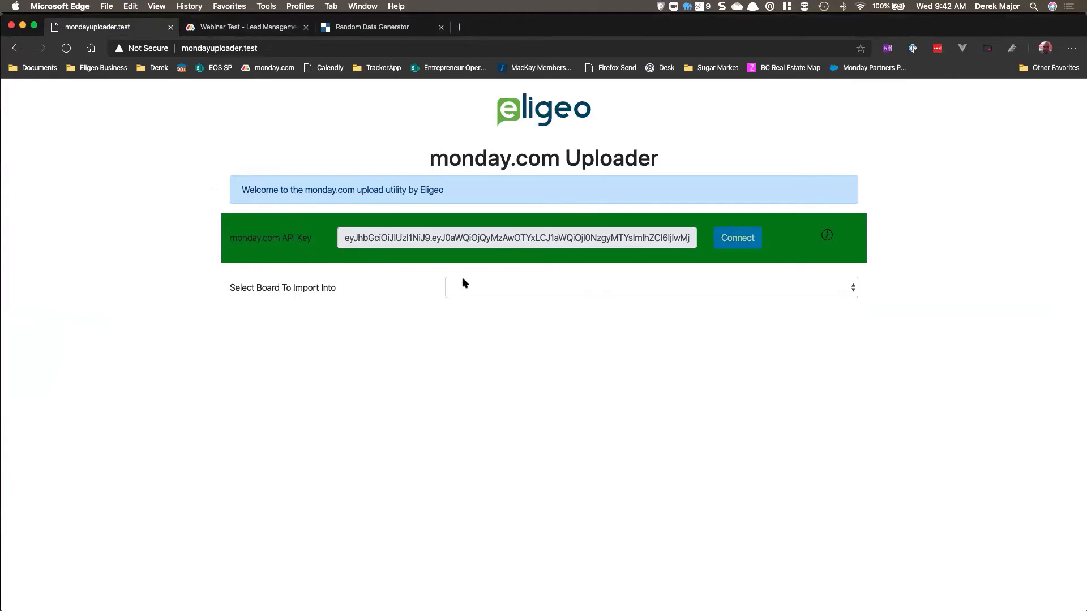
Step: Select Webinar Test as the board to import into
left_click(519, 288)
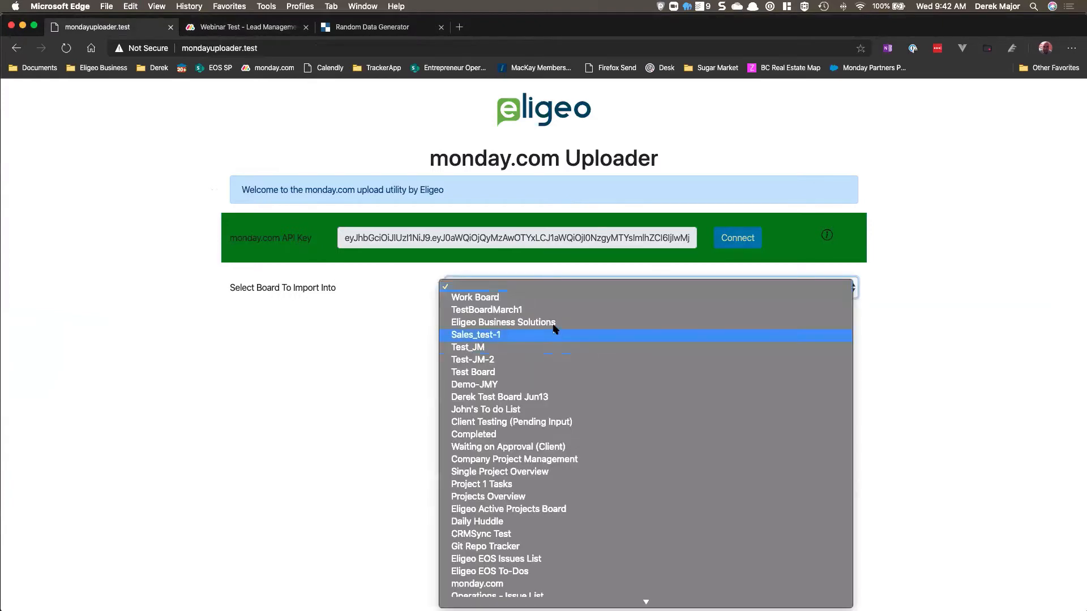
scroll(558, 340, "down", 10)
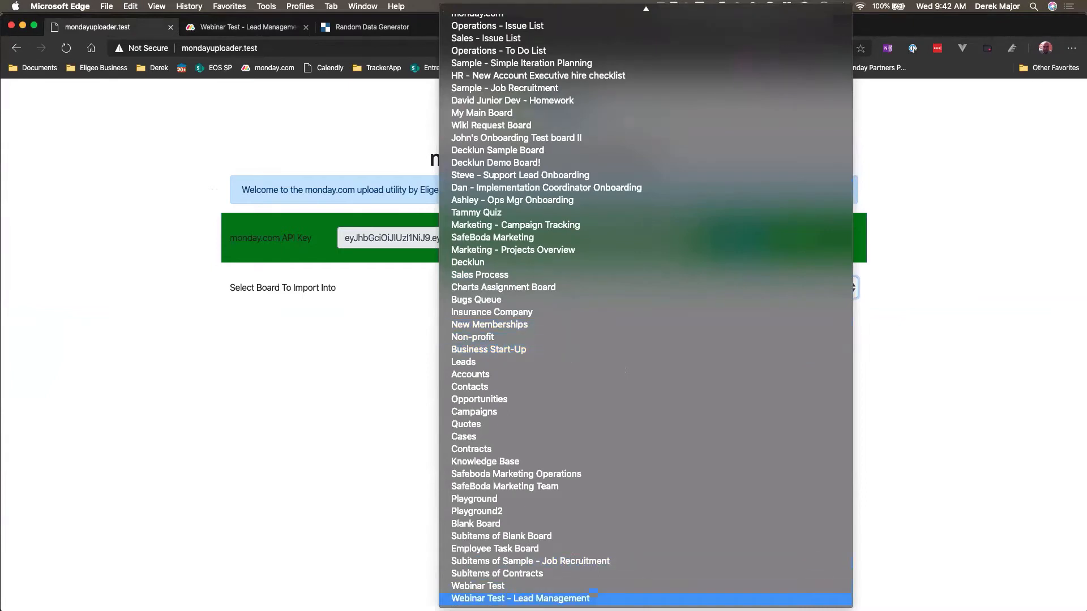
left_click(490, 587)
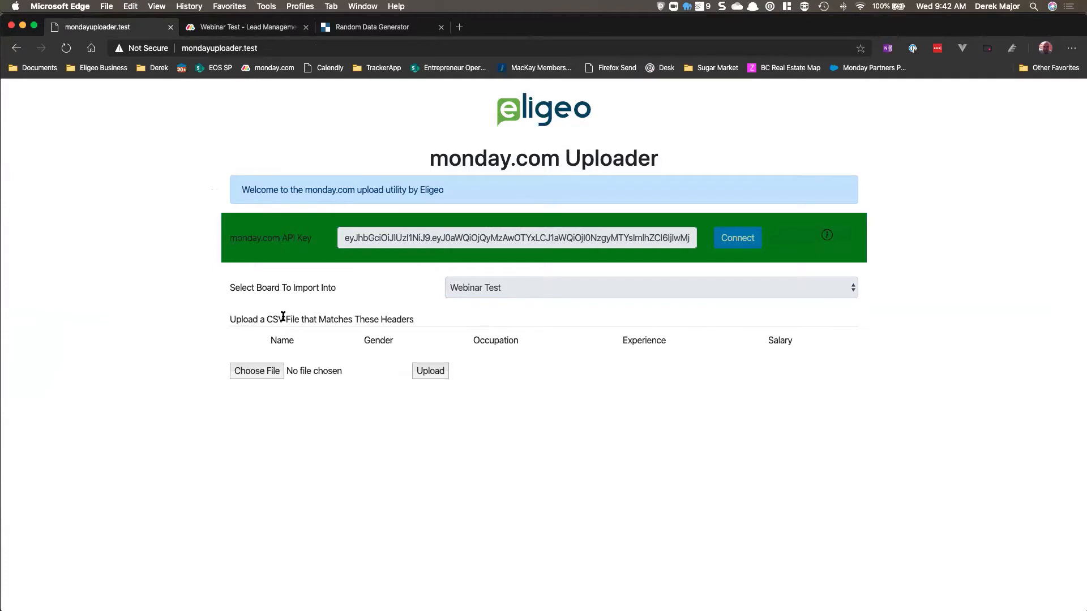
Step: Compare the uploader's required CSV headers with the columns of the Webinar Test board
left_click_drag(255, 318, 399, 319)
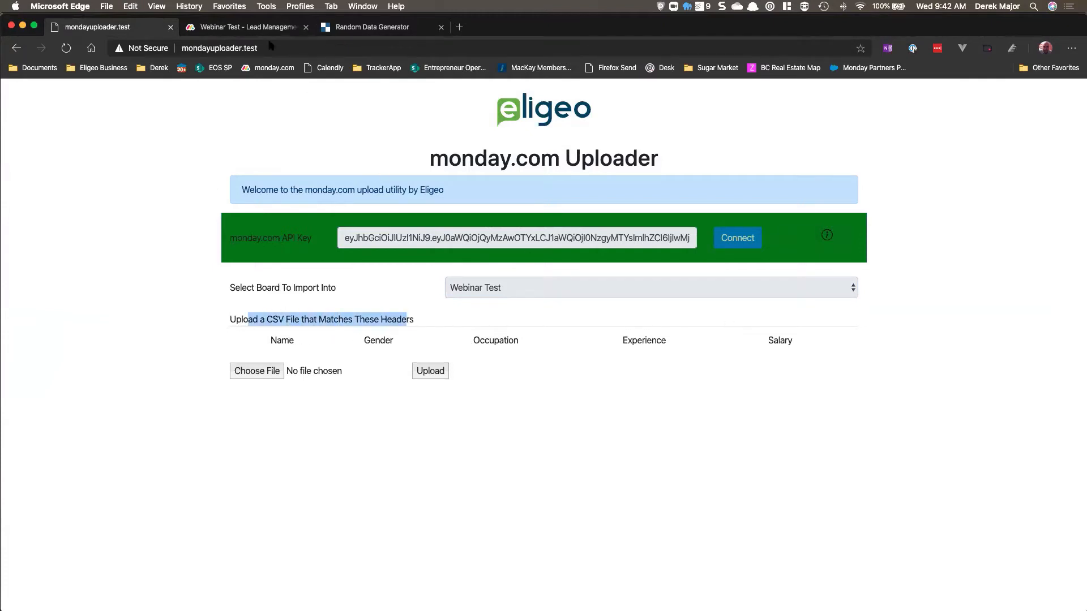
left_click(249, 29)
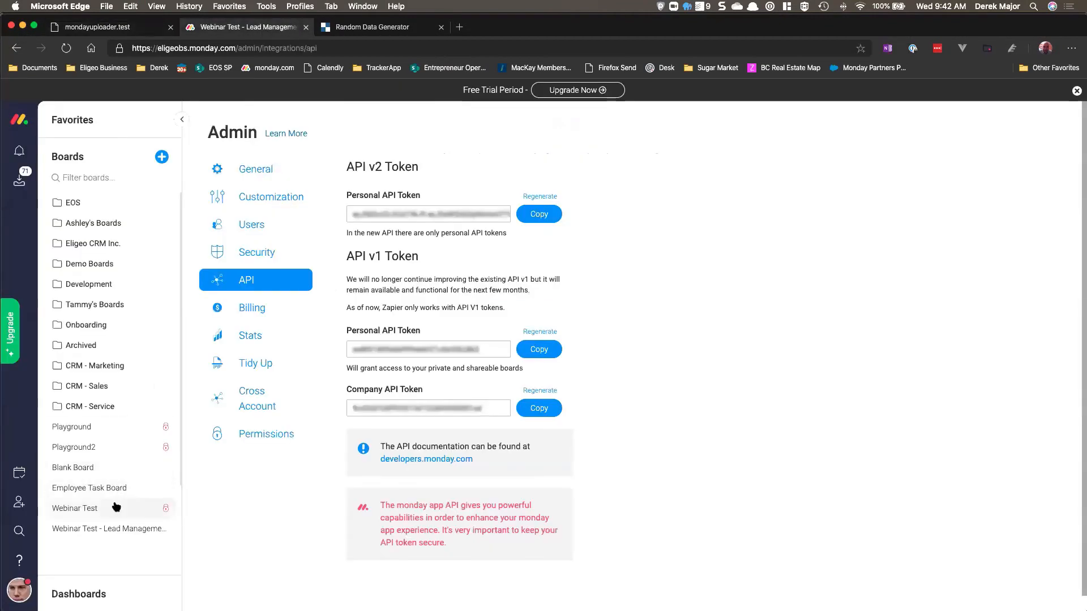
left_click(91, 508)
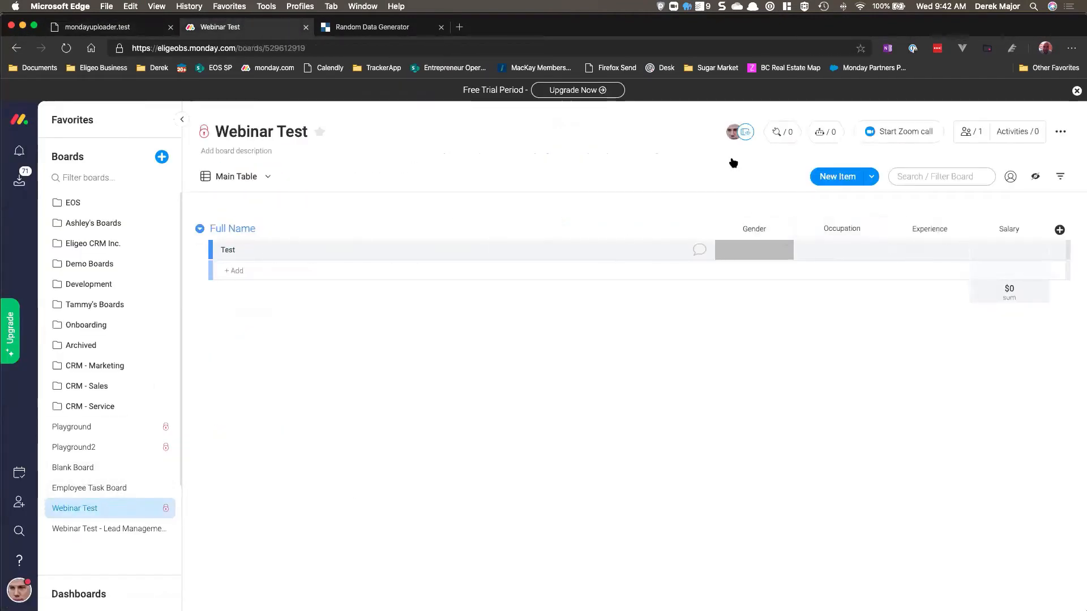
left_click(111, 32)
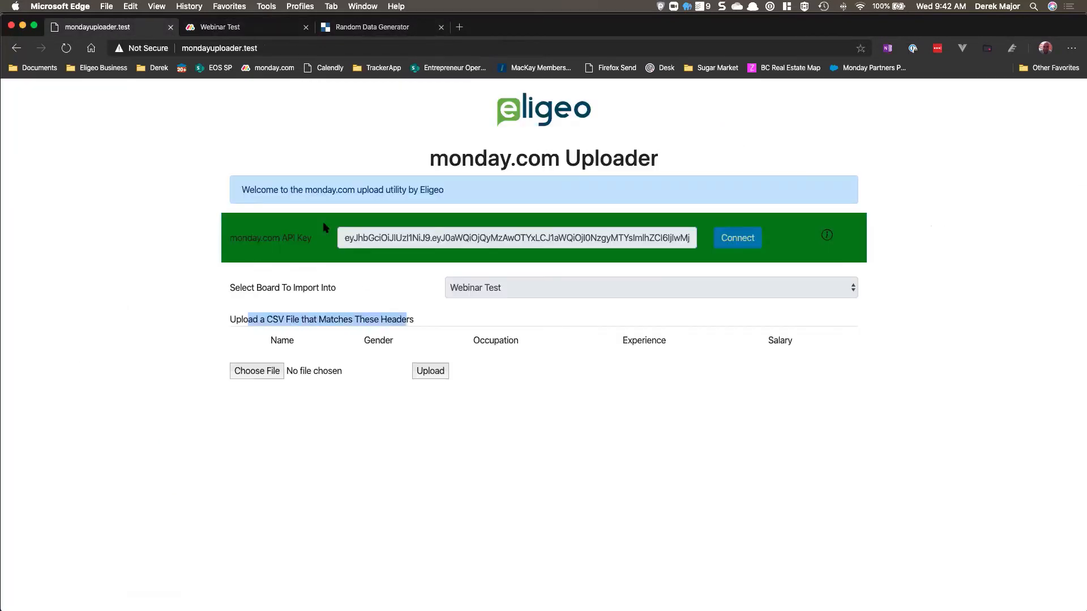
left_click(595, 340)
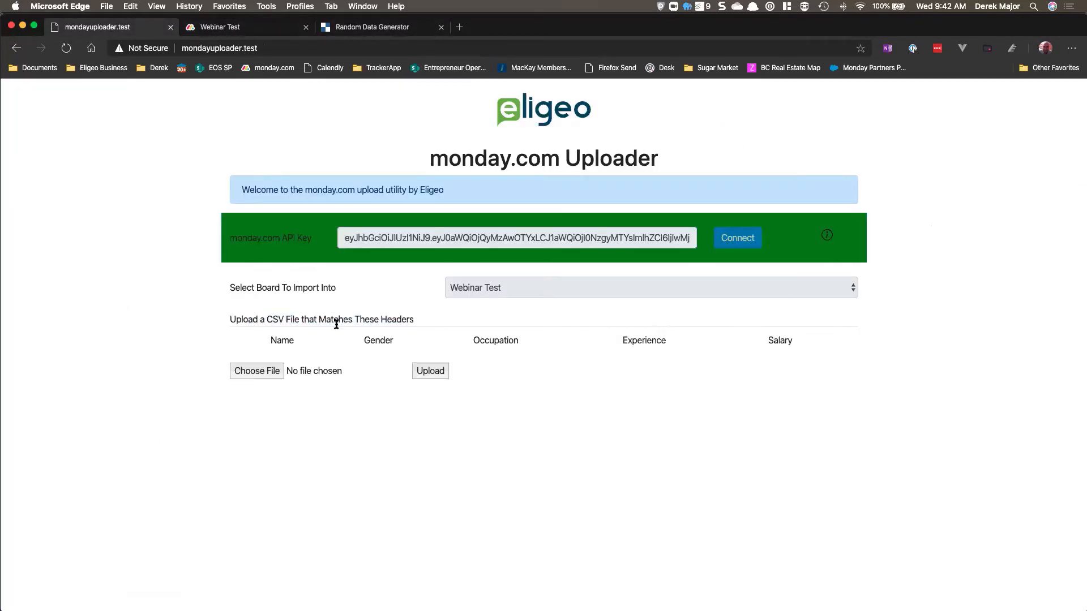
double_click(276, 319)
left_click(317, 321)
key("super+Tab")
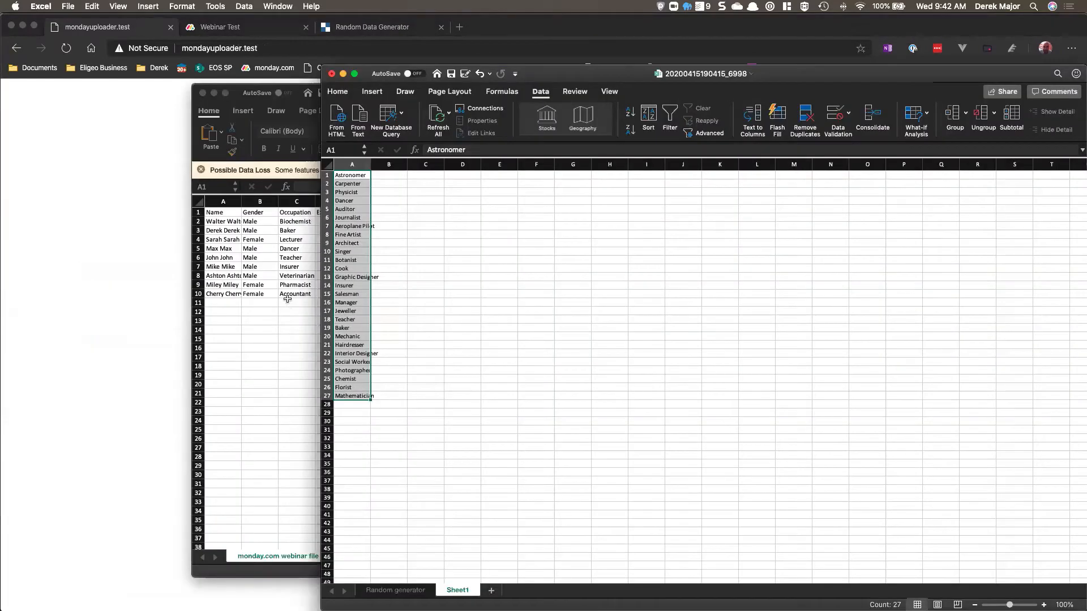
left_click(288, 299)
left_click(371, 312)
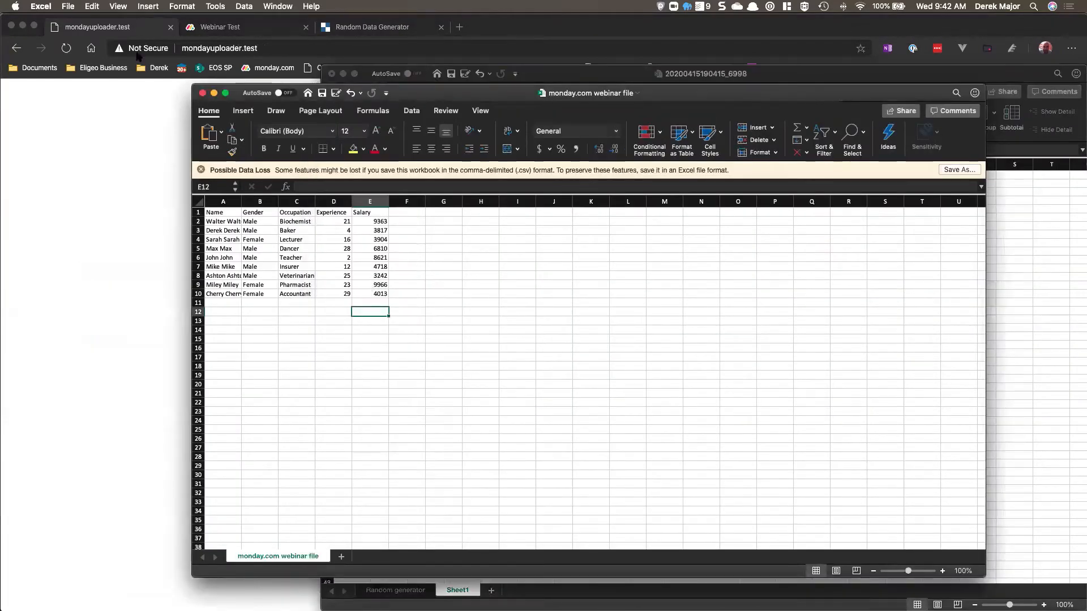
left_click(68, 6)
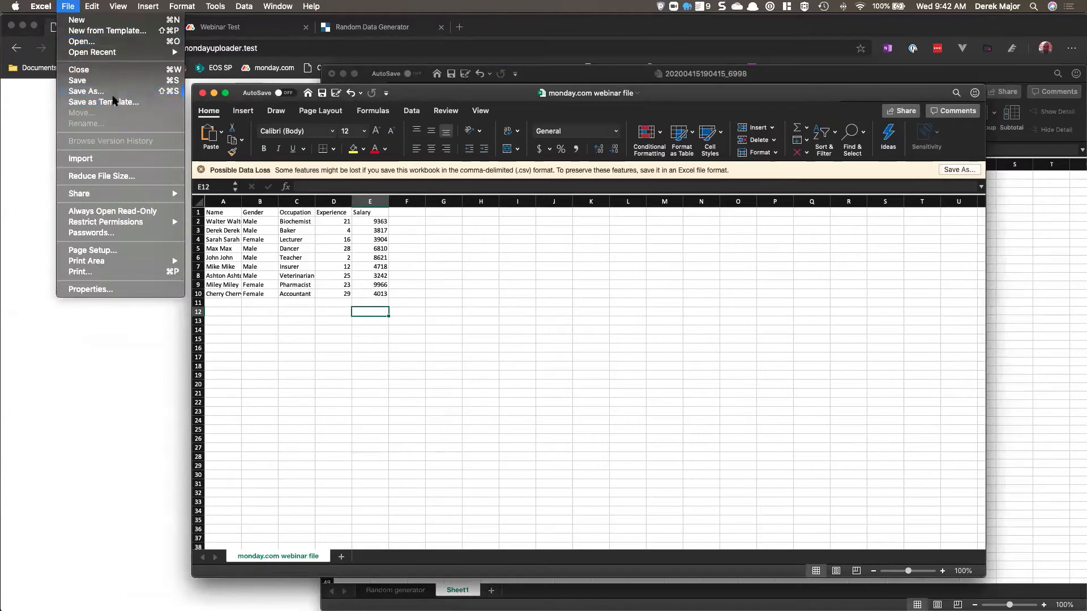
left_click(112, 95)
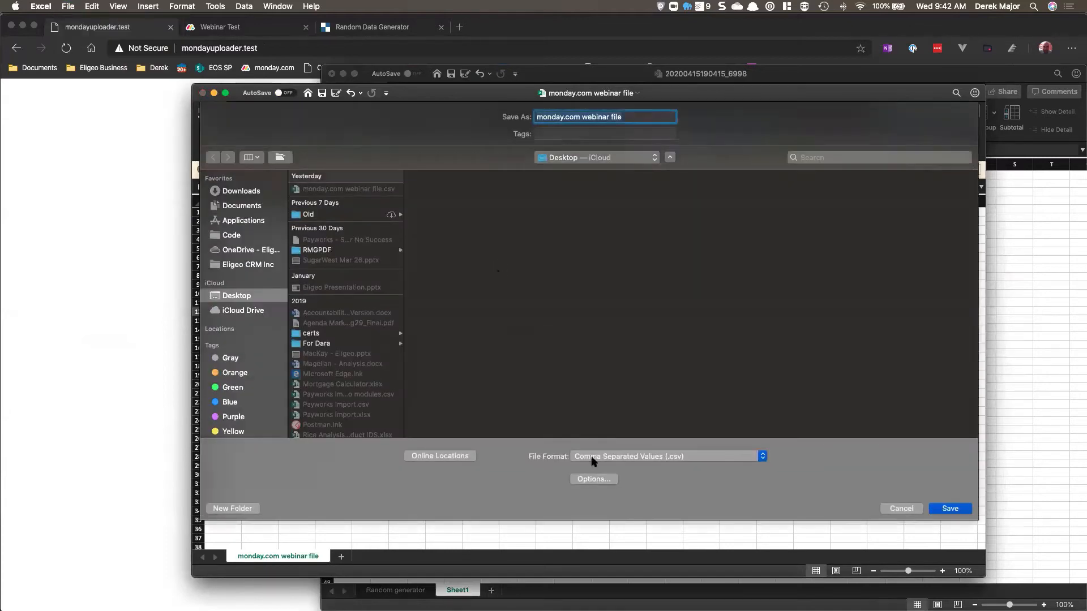
left_click(608, 459)
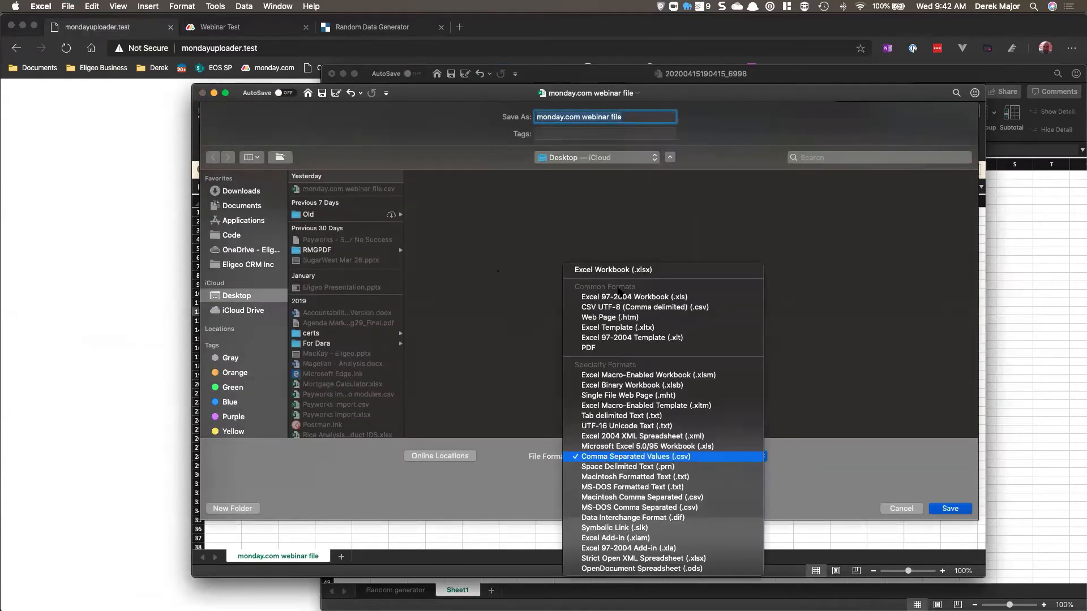
left_click(696, 459)
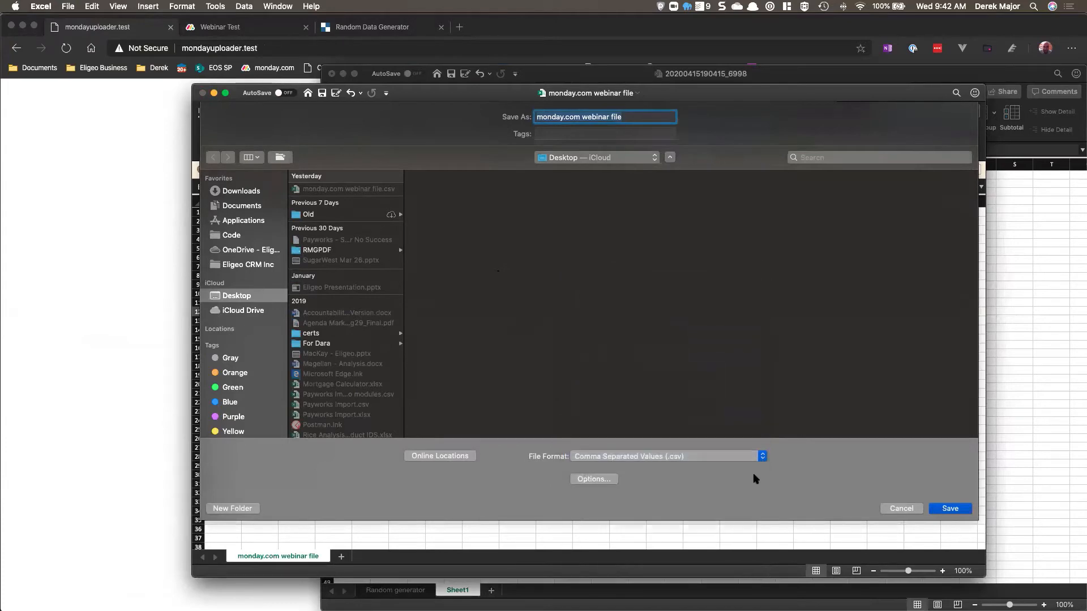
left_click(950, 509)
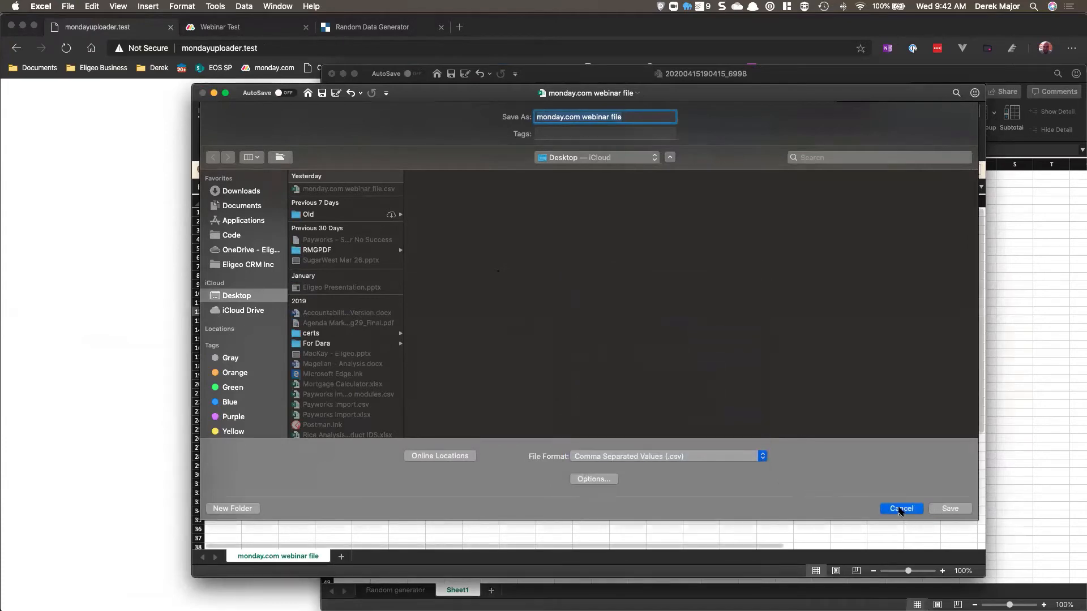
left_click(157, 174)
Step: Choose monday.com webinar file.csv in the uploader and upload it
left_click(256, 372)
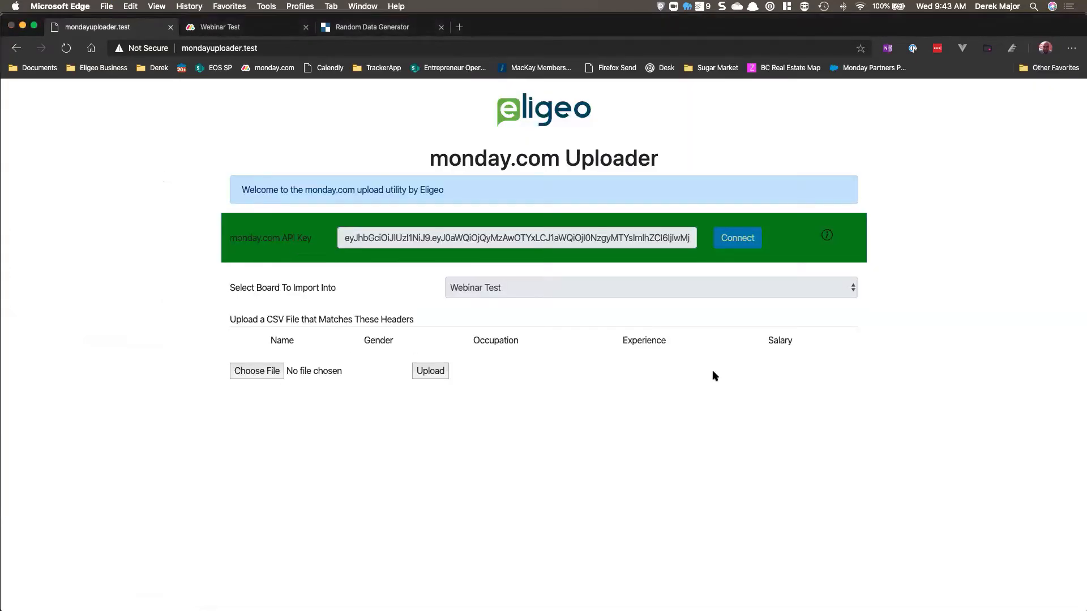
left_click(470, 101)
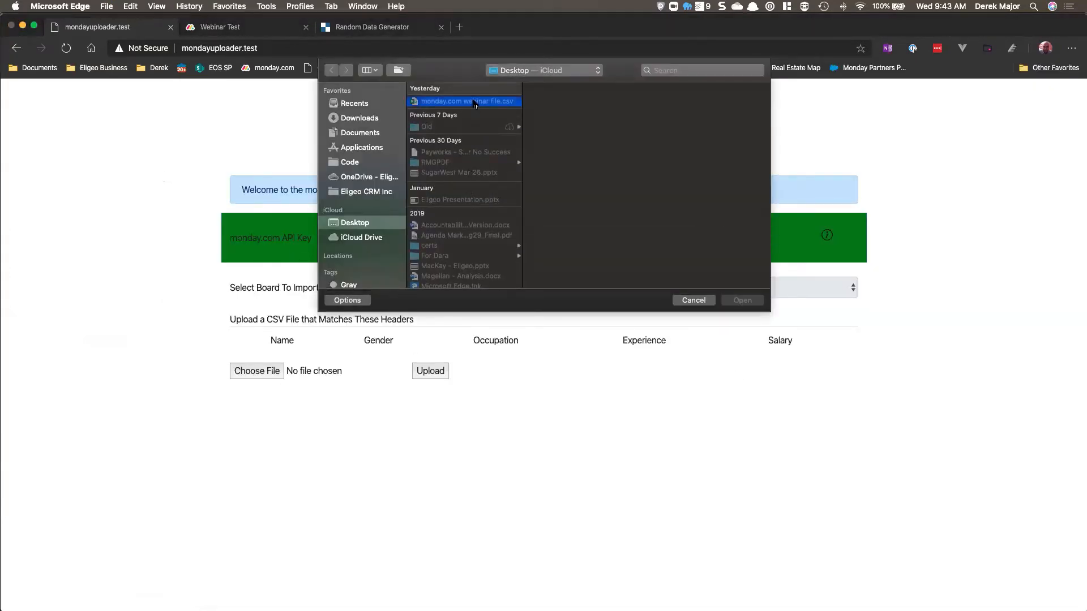
left_click(742, 301)
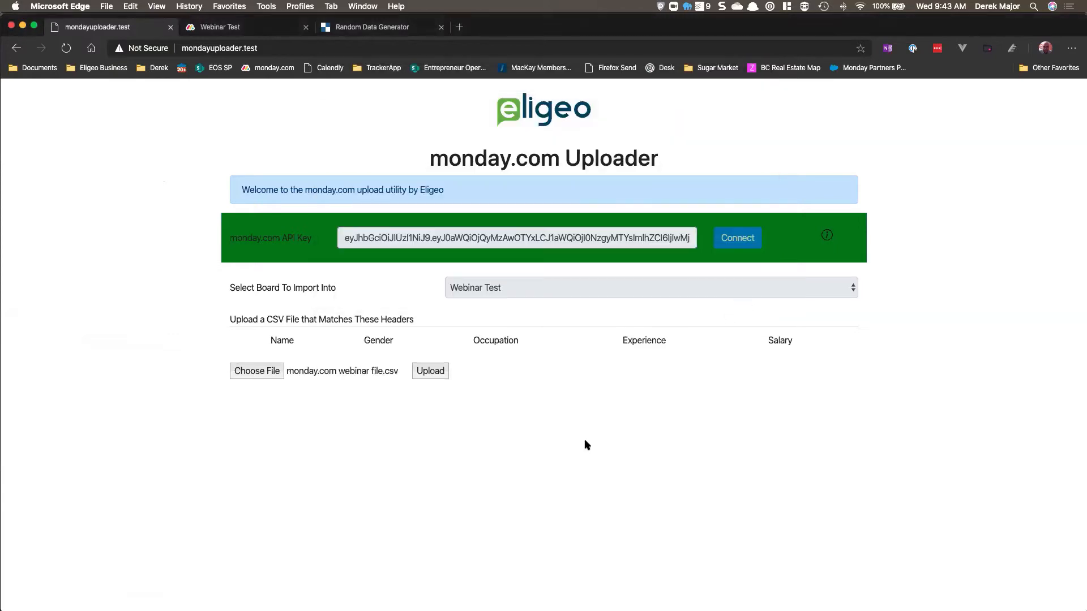
left_click(429, 377)
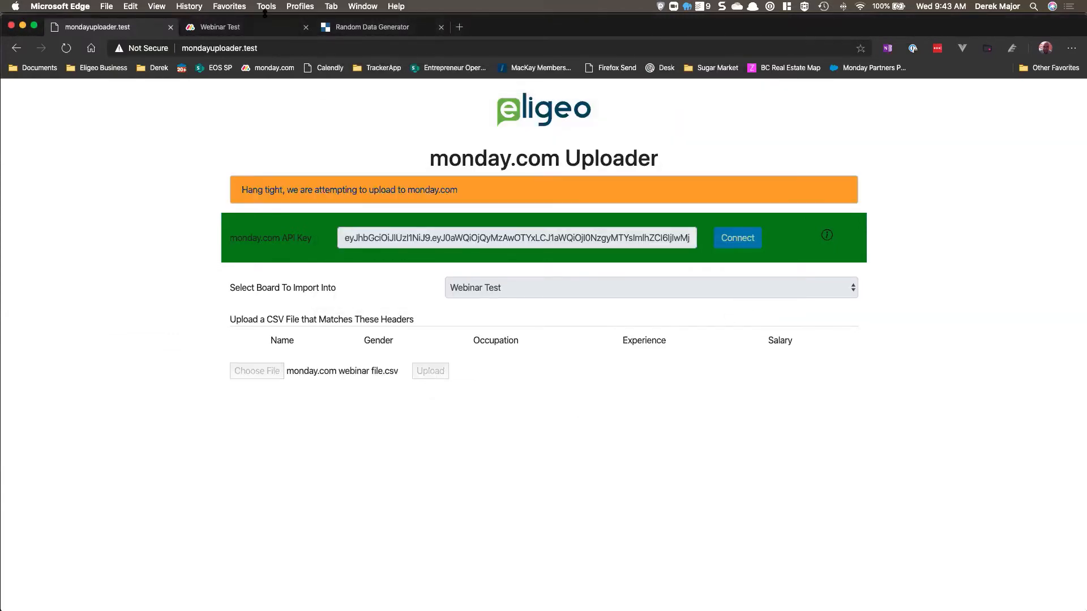
Step: Compare the uploader's import result message with the imported rows on the Webinar Test board
left_click(258, 27)
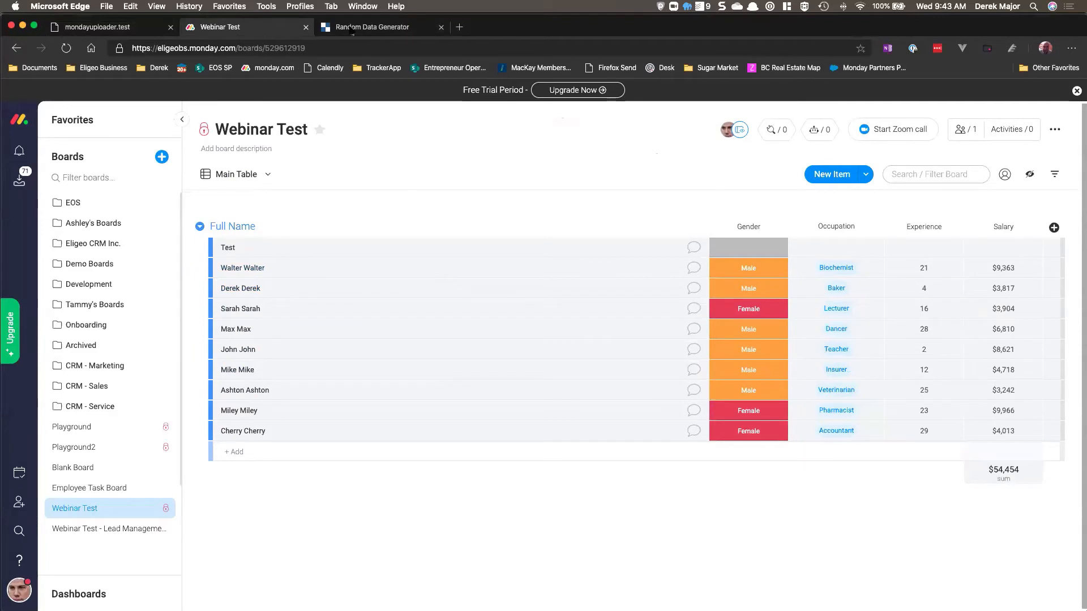
left_click(106, 26)
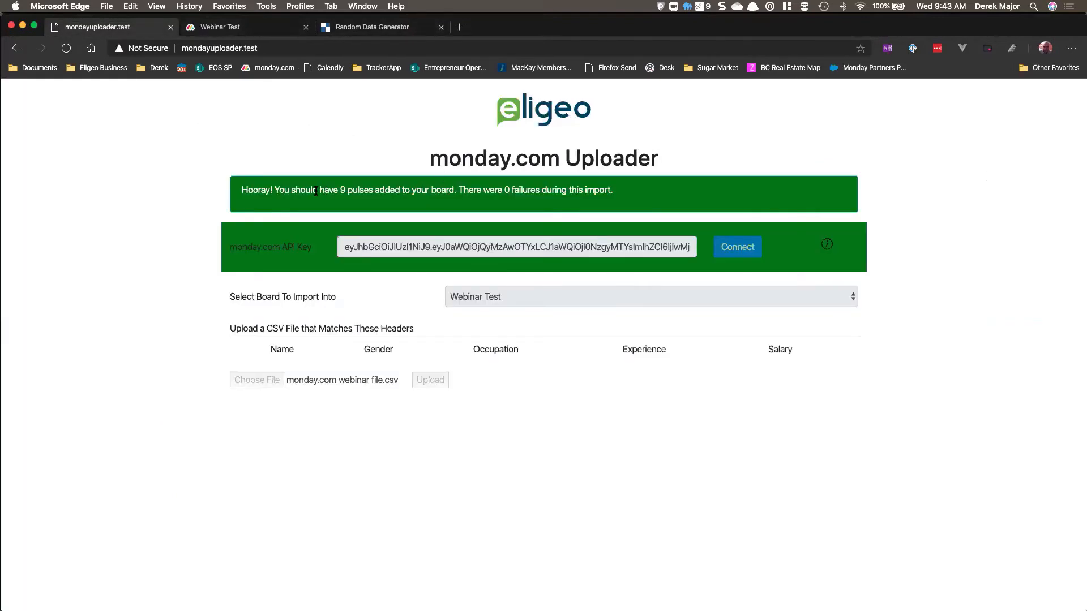
left_click_drag(295, 191, 462, 189)
left_click(454, 191)
left_click(234, 31)
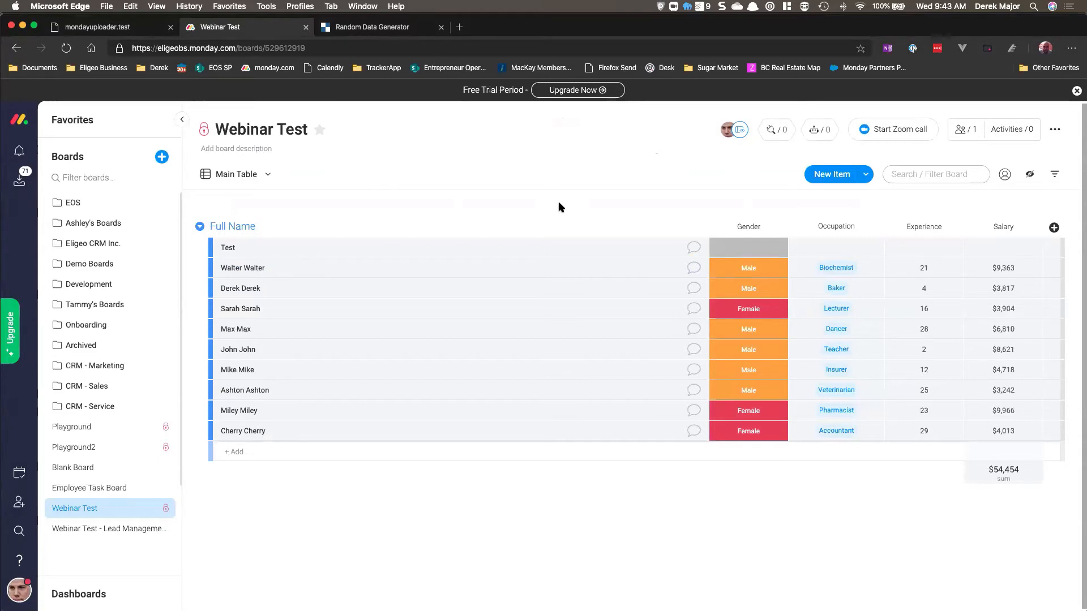
left_click(128, 30)
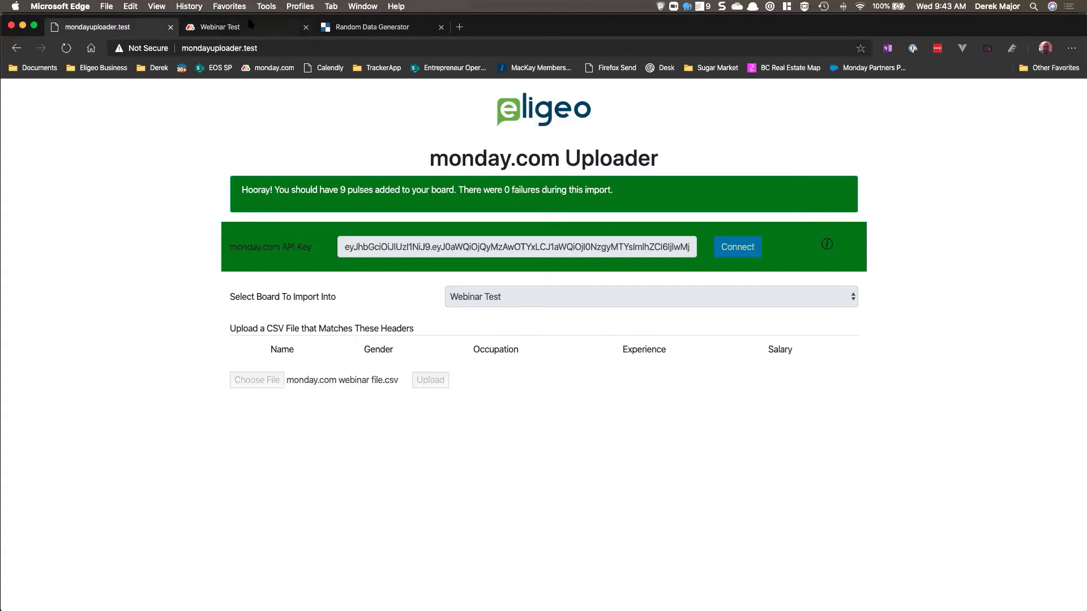
left_click(250, 27)
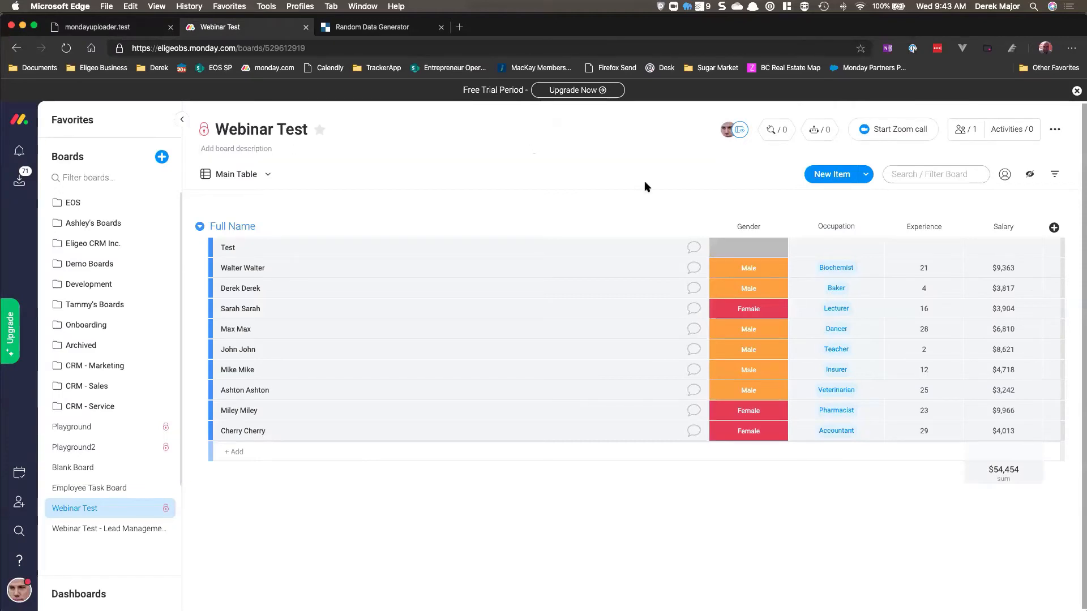
Step: Delete the empty Test item from Webinar Test and open the Webinar Test - Lead Management board
left_click(204, 249)
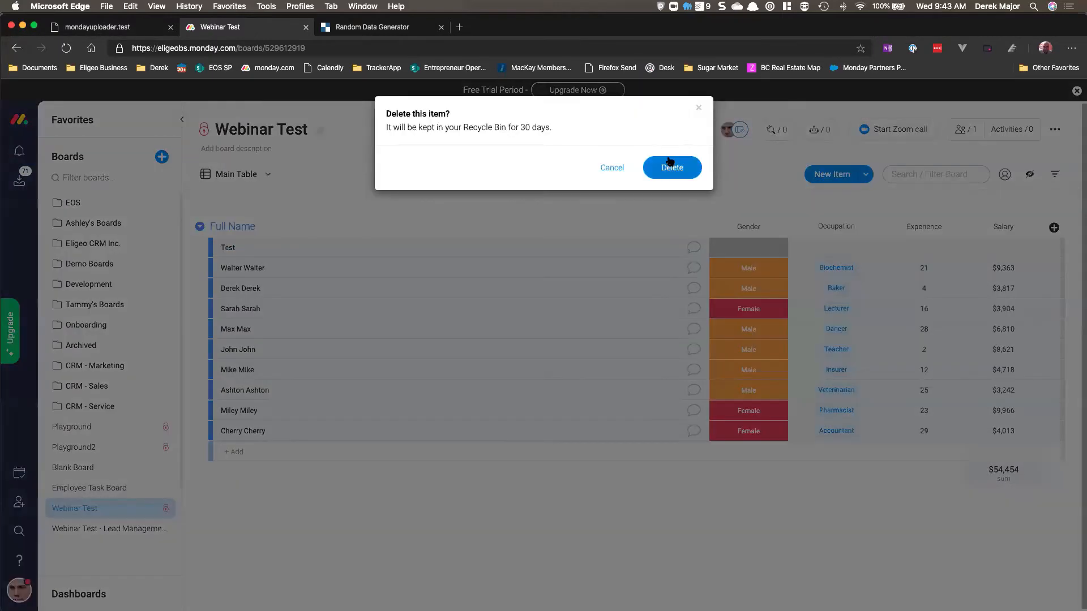
left_click(671, 165)
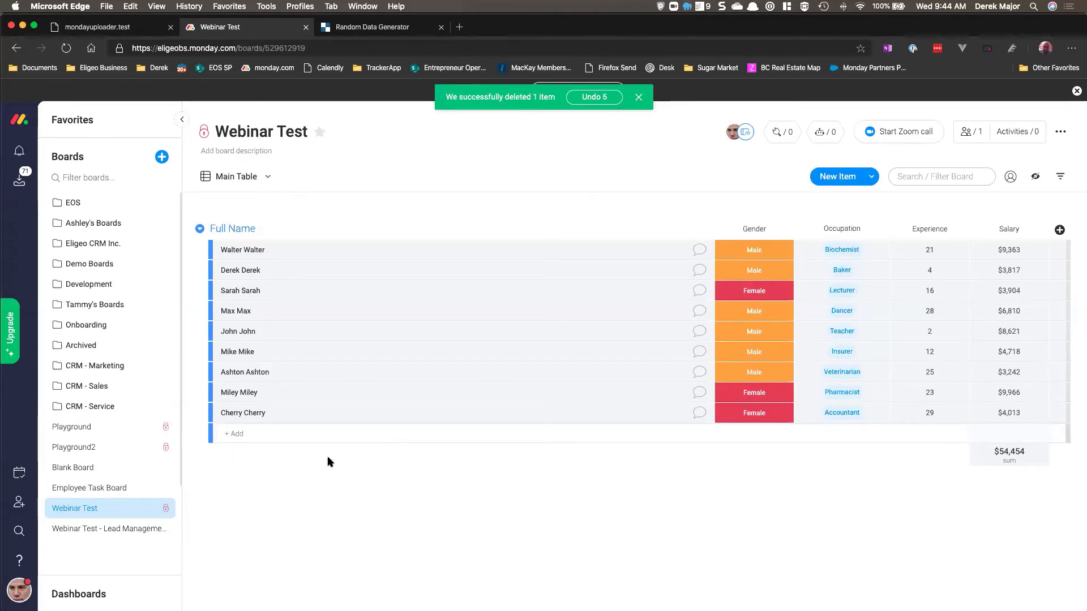
left_click(111, 526)
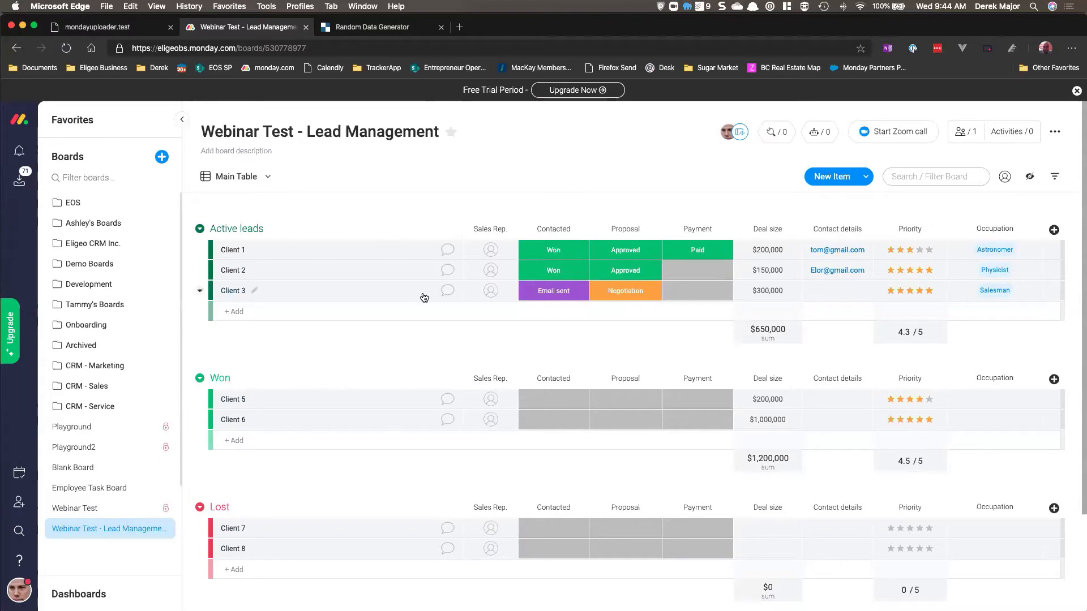
left_click(820, 136)
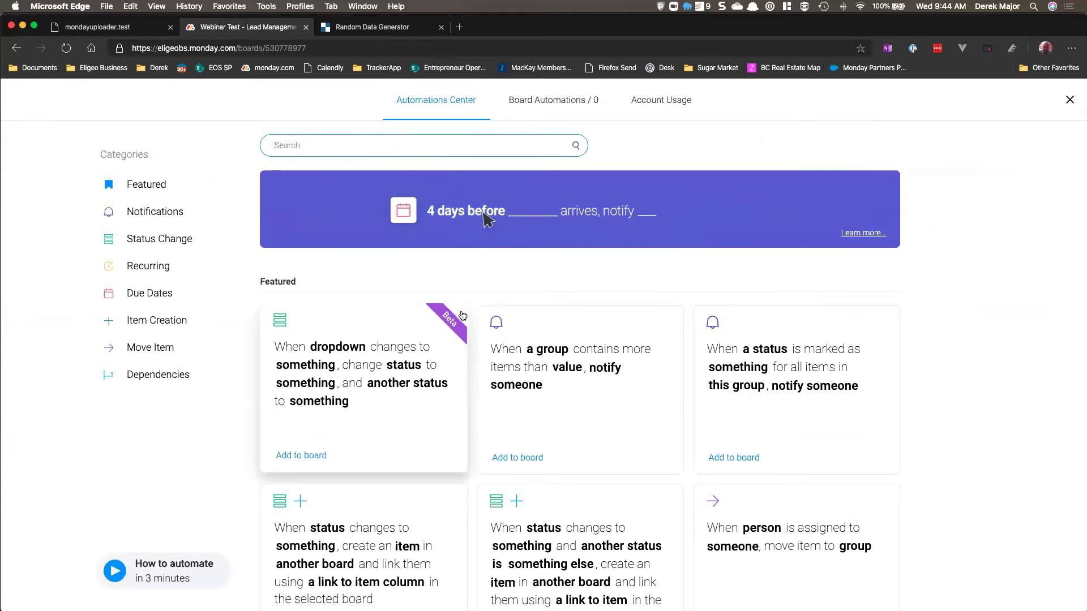
left_click(144, 242)
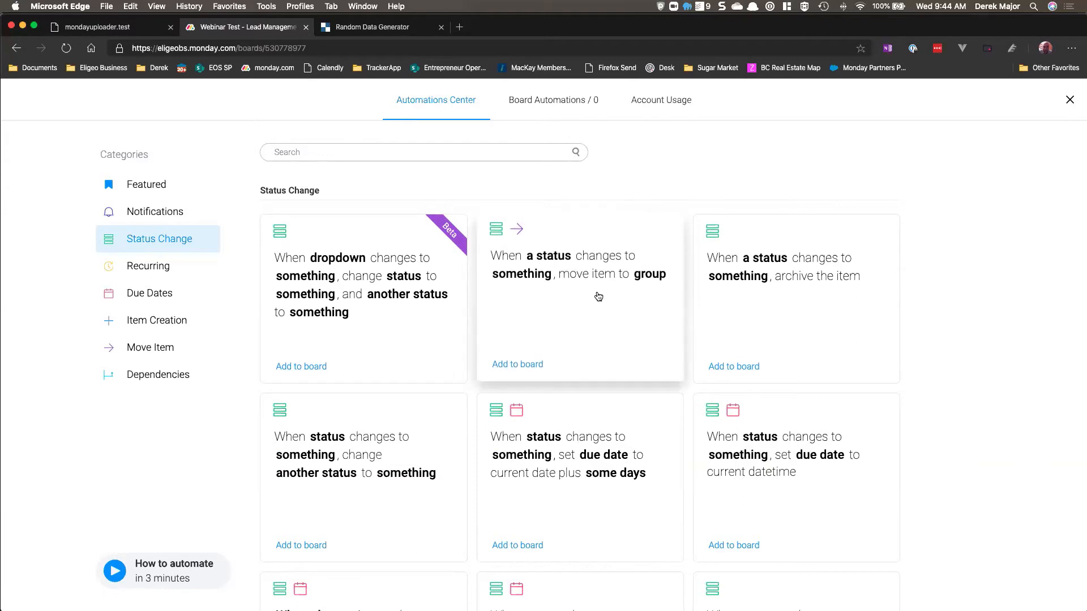
left_click(600, 274)
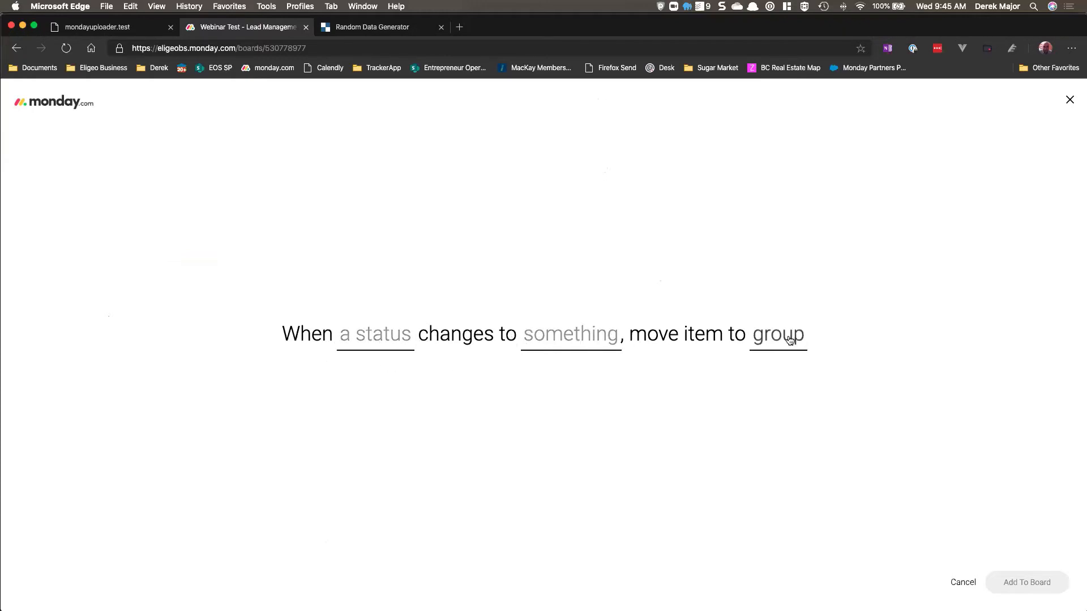
left_click(395, 334)
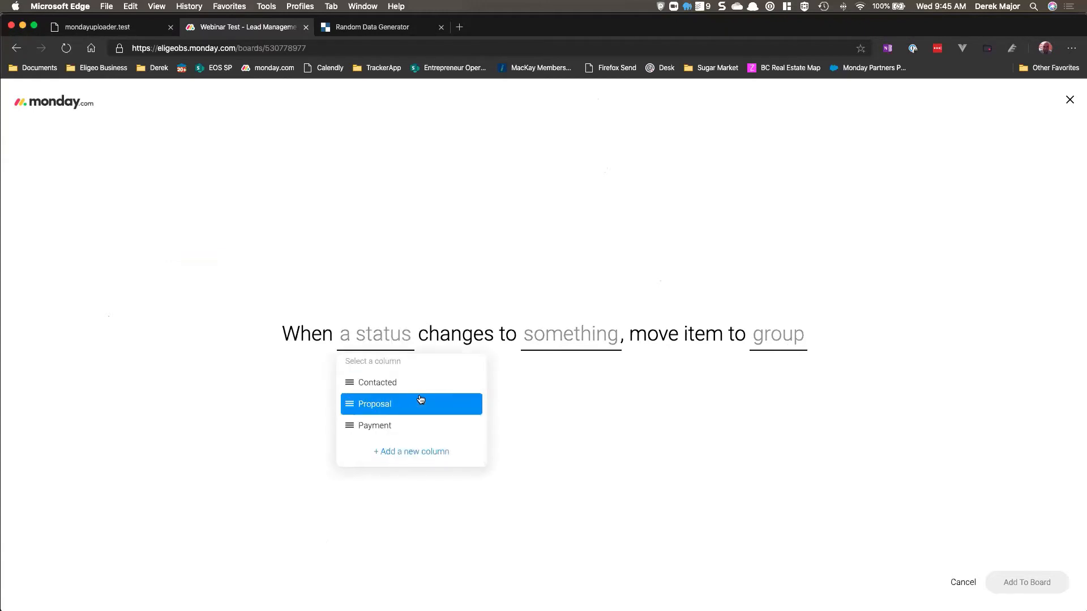
left_click(572, 388)
left_click(1069, 100)
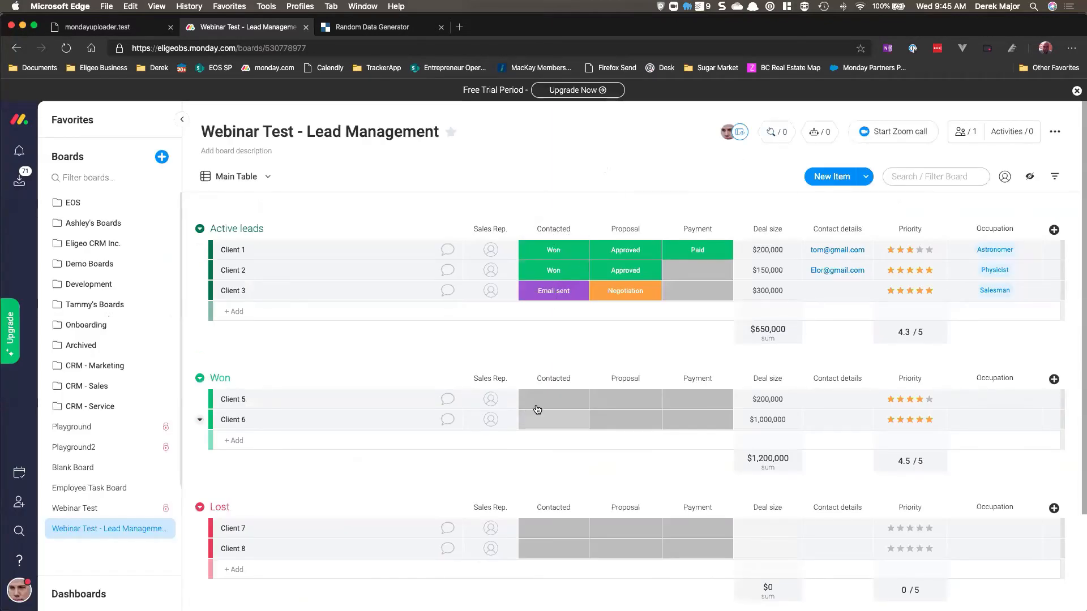
Step: Add a board automation: when Contacted changes to Won, move the item to the Won group
left_click(816, 131)
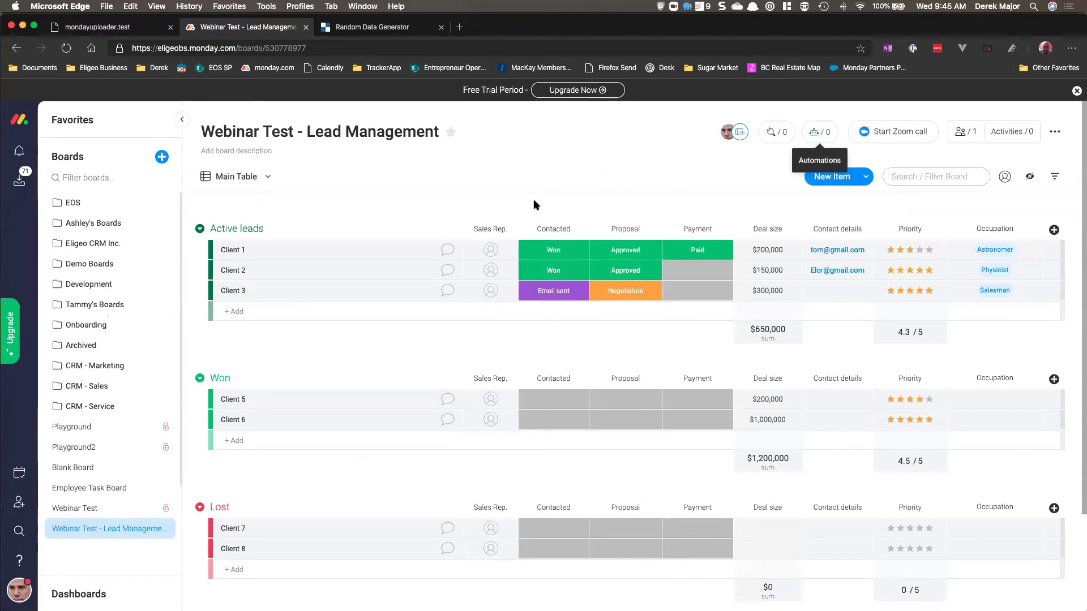
left_click(163, 243)
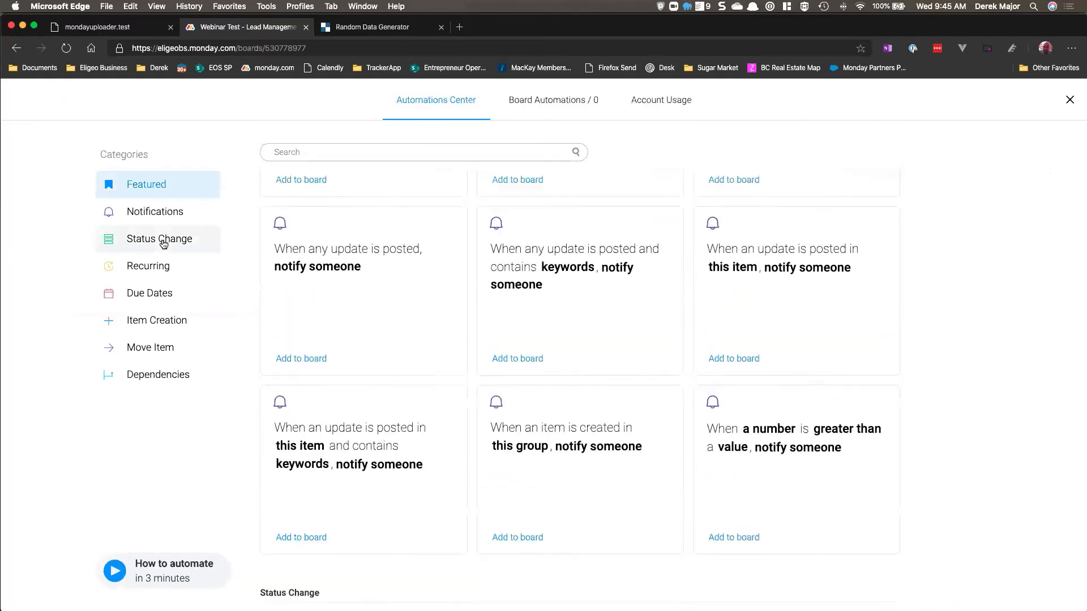
left_click(526, 289)
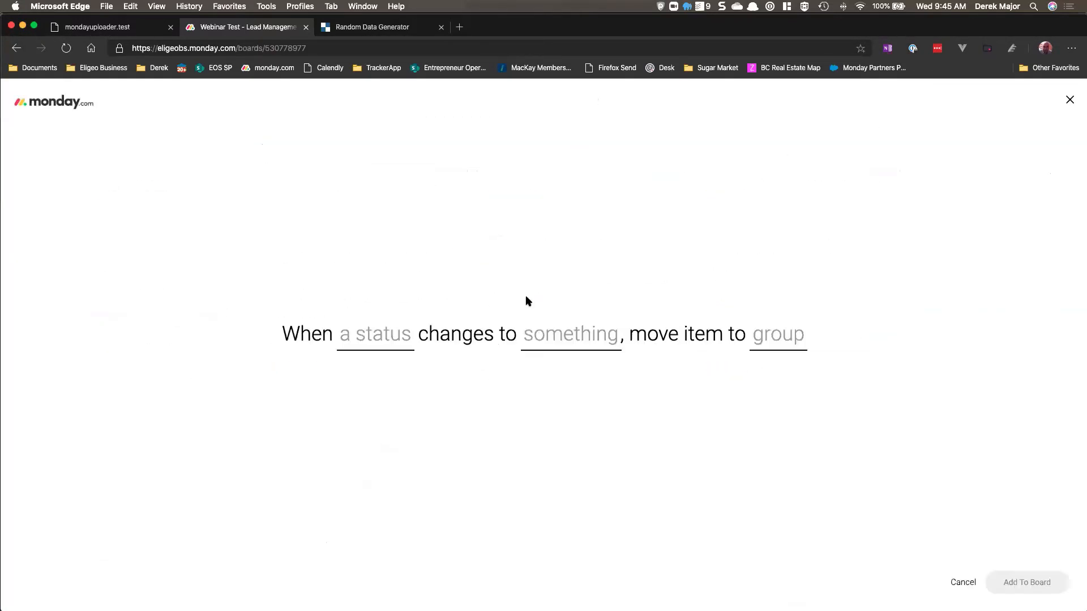
left_click(383, 336)
left_click(402, 389)
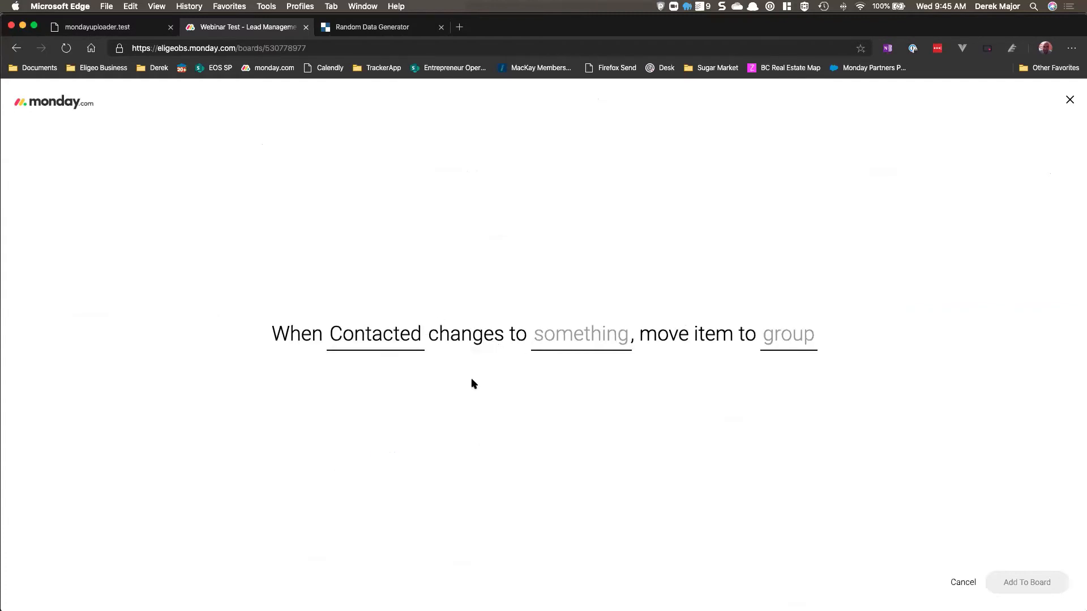
left_click(567, 336)
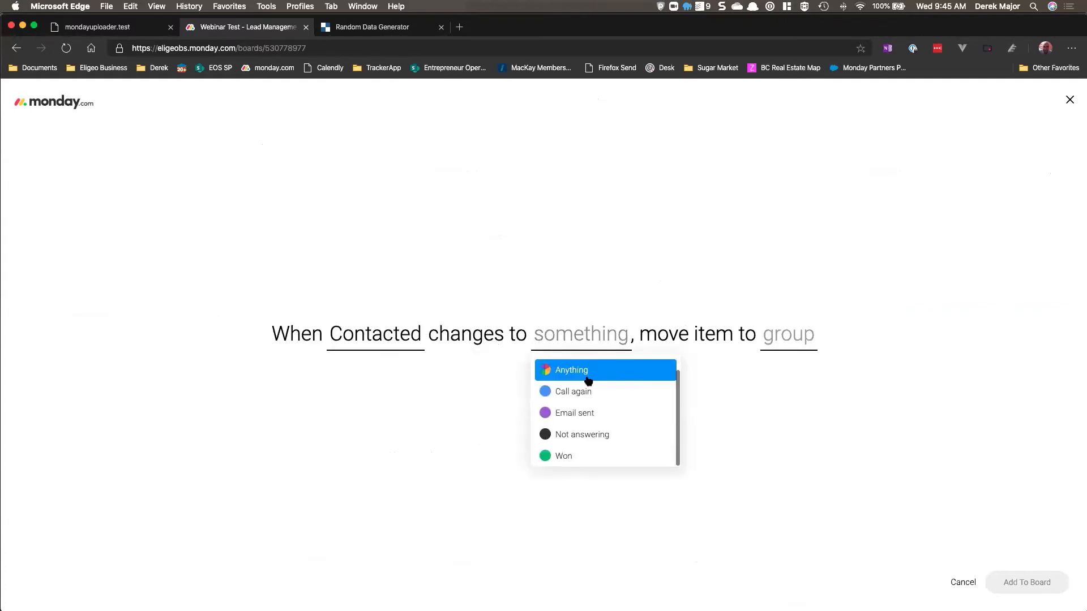
left_click(594, 454)
left_click(754, 339)
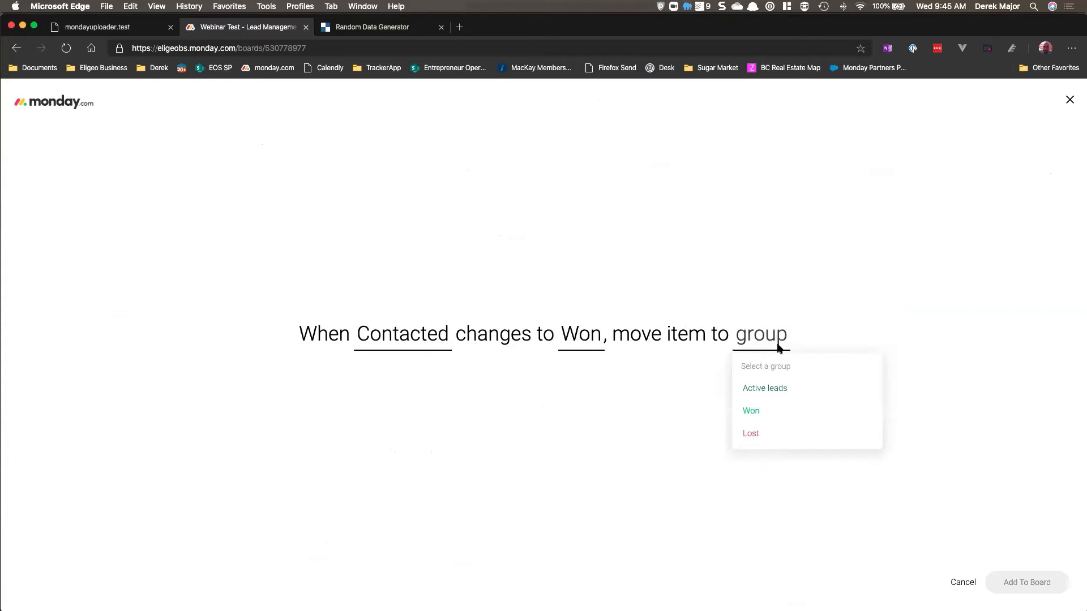
left_click(782, 418)
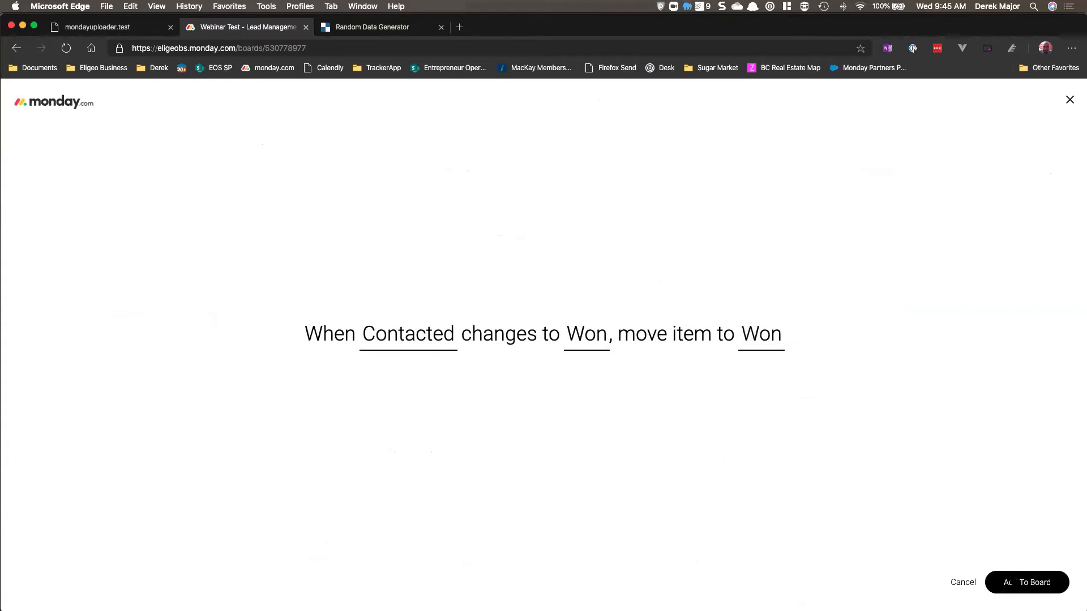
left_click(1016, 582)
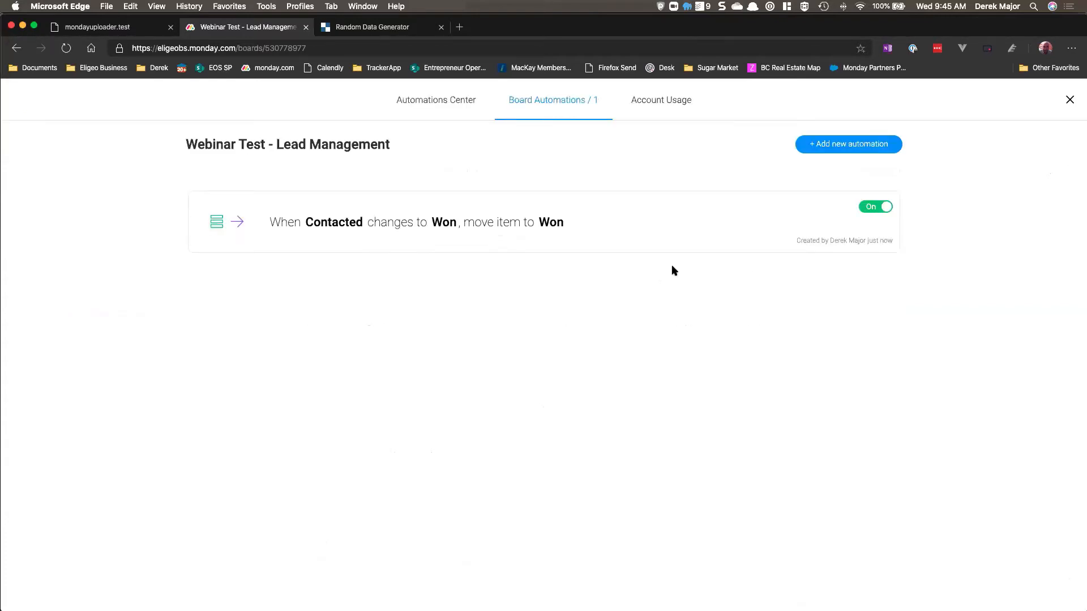
left_click(823, 147)
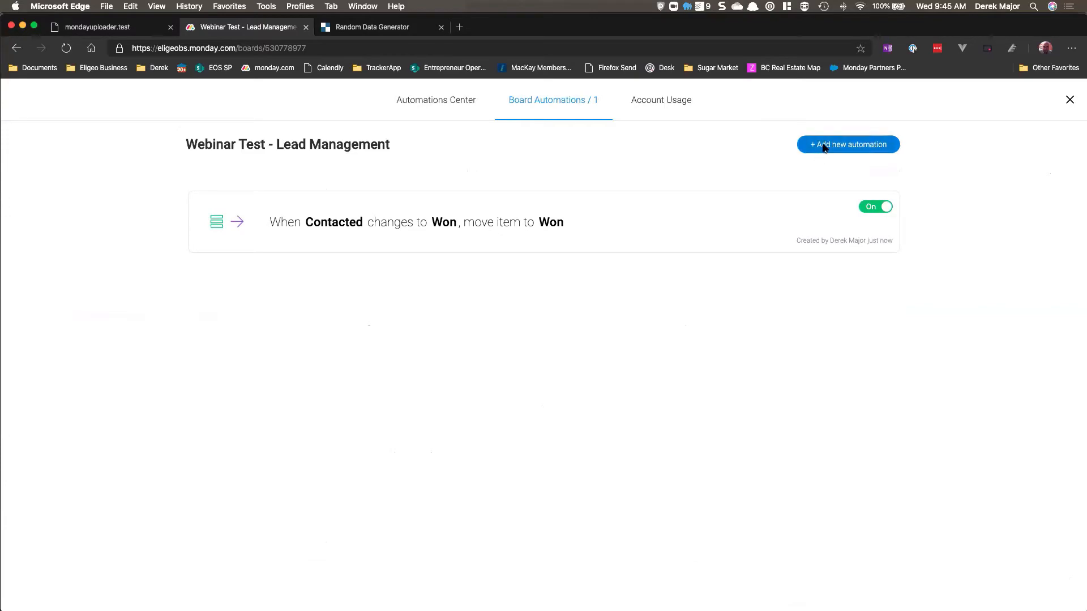
left_click(181, 238)
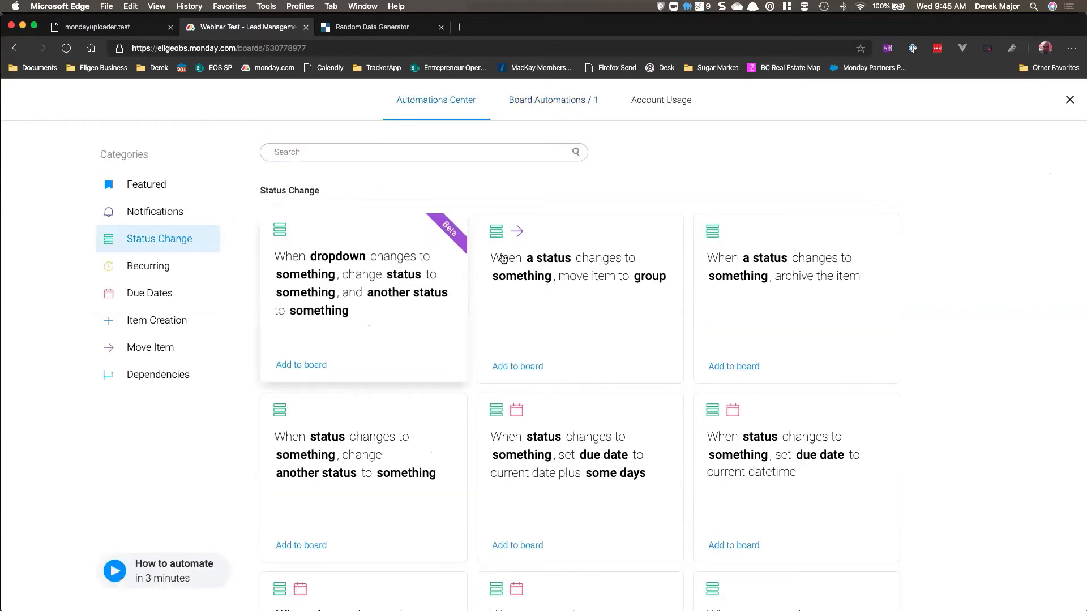
left_click(591, 273)
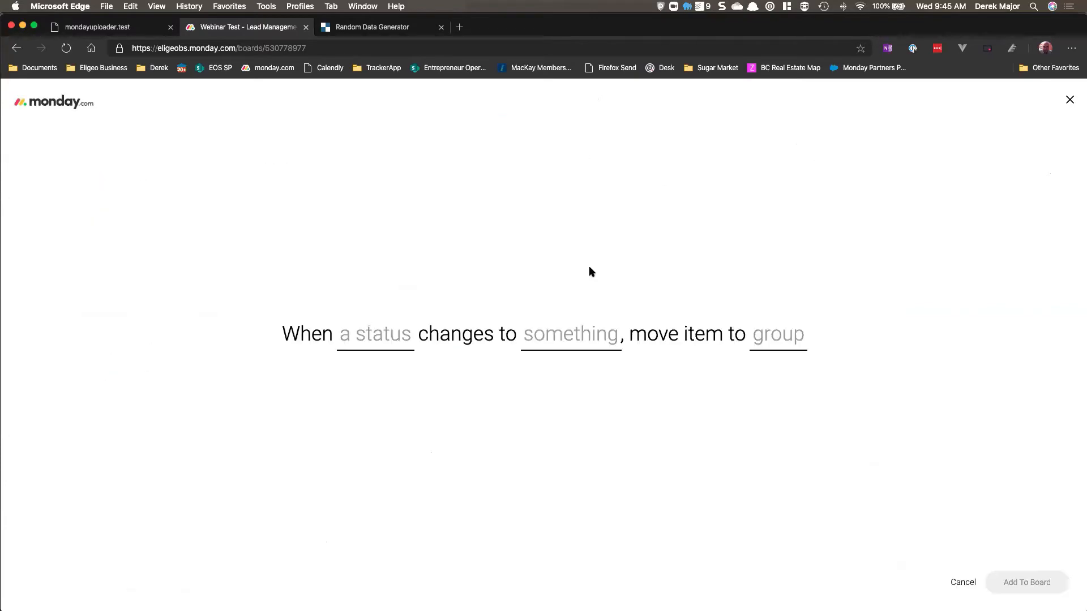
left_click(376, 340)
left_click(422, 384)
left_click(581, 335)
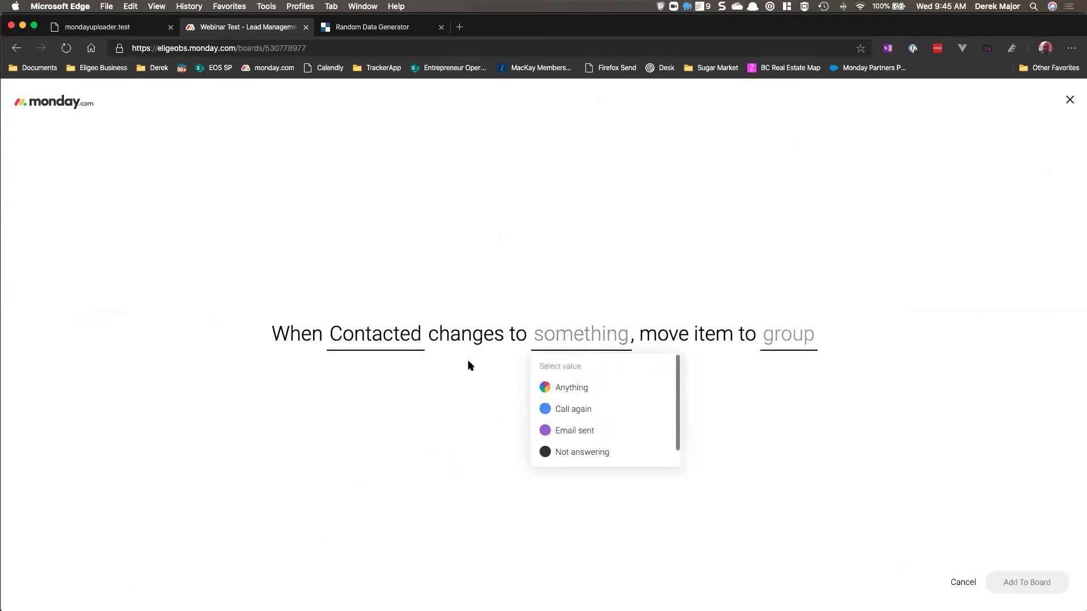
left_click(515, 396)
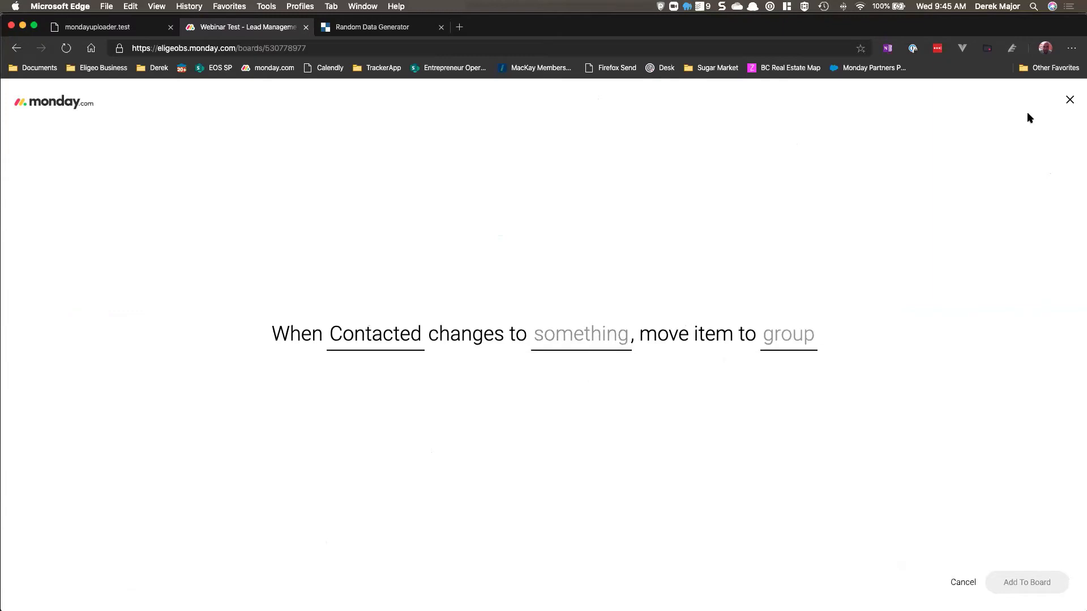
left_click(1069, 99)
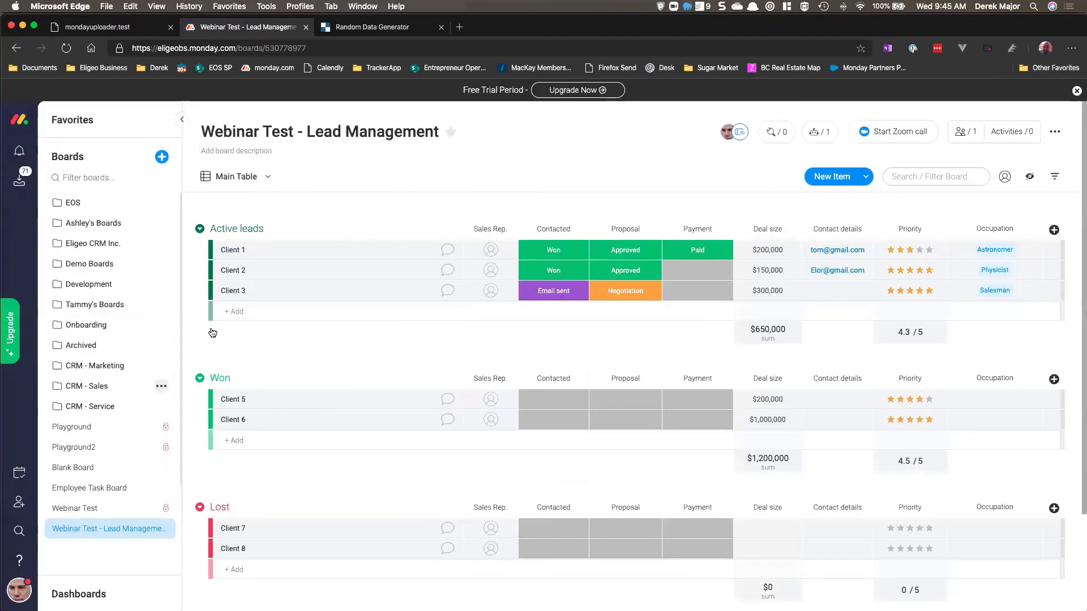
Step: Add a new pink Lost label to the Contacted status column's labels
left_click(553, 291)
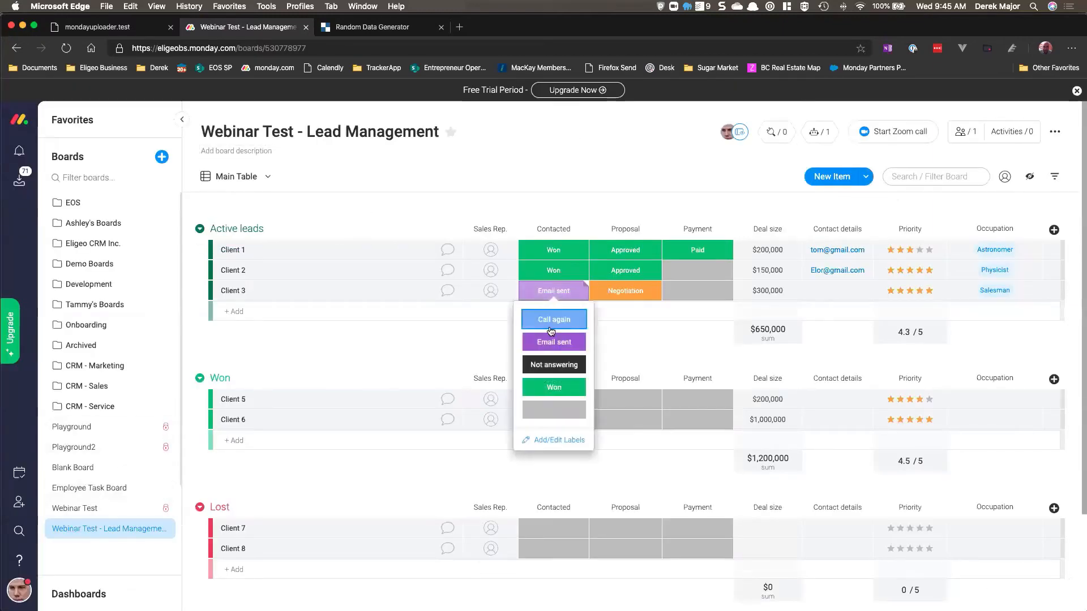
left_click(552, 440)
left_click(590, 319)
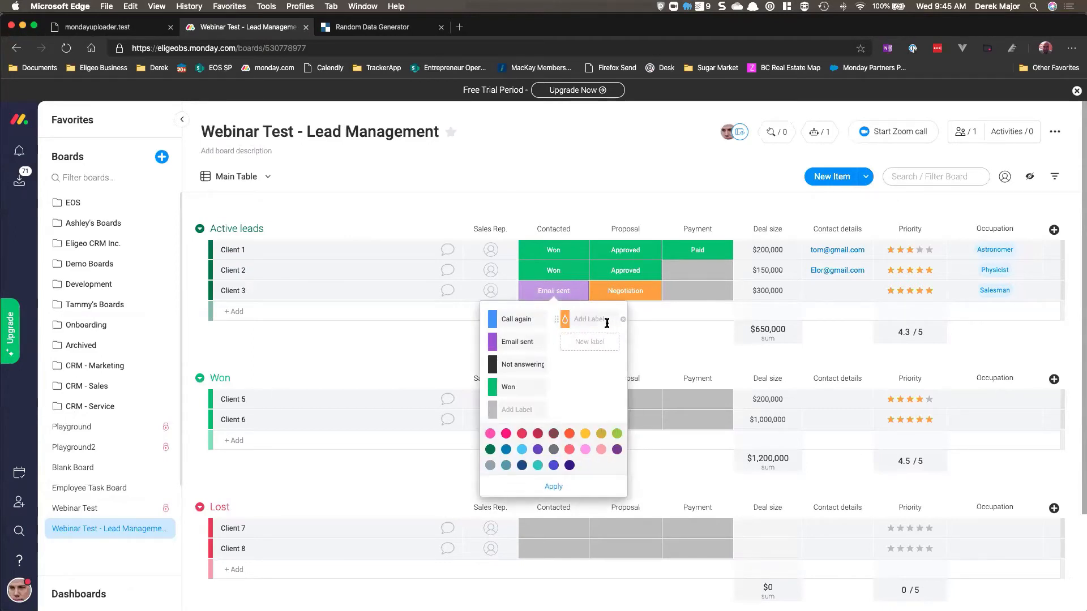
left_click(606, 323)
type("LOst")
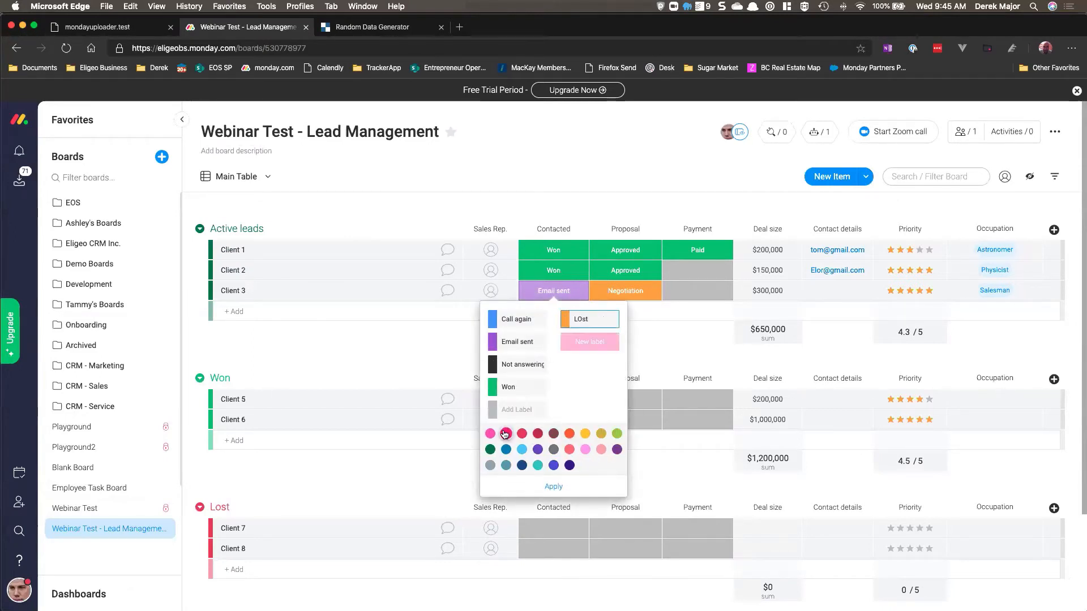
left_click(505, 435)
left_click(624, 320)
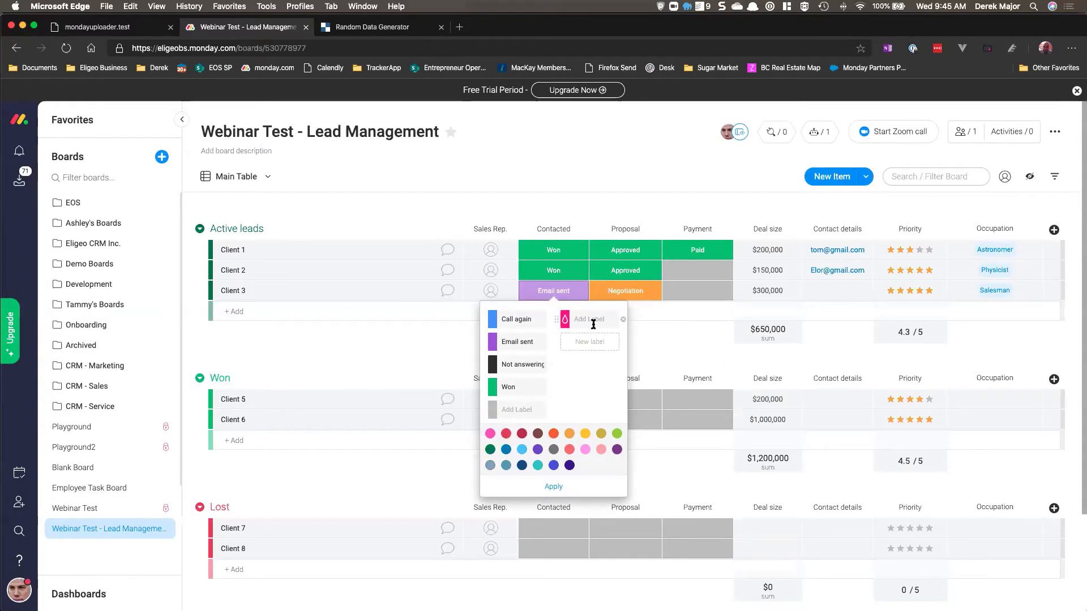
left_click(593, 320)
type("Lost")
left_click(553, 487)
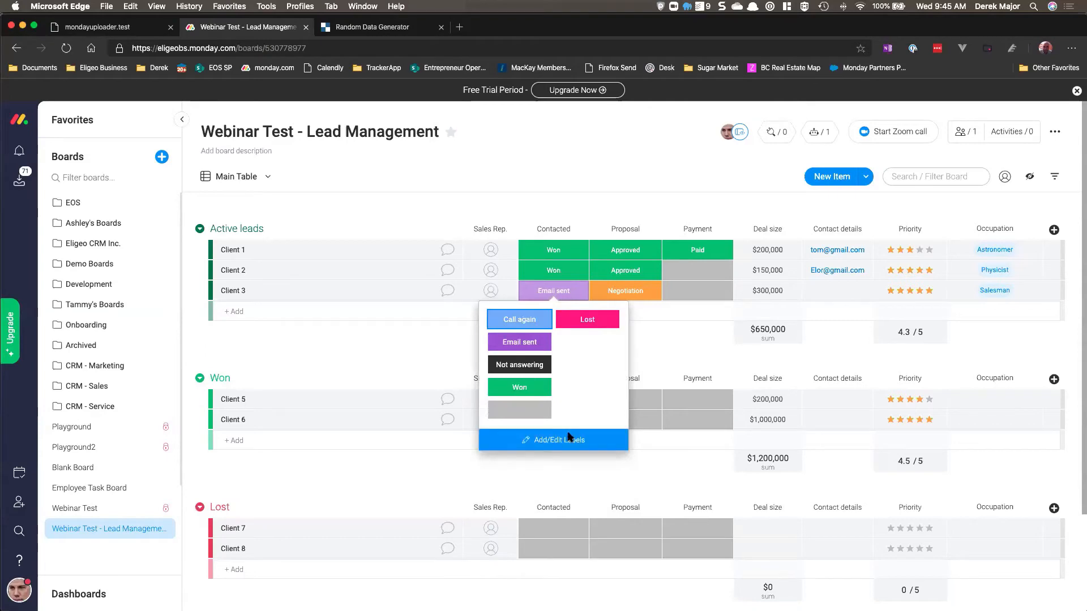
left_click(456, 333)
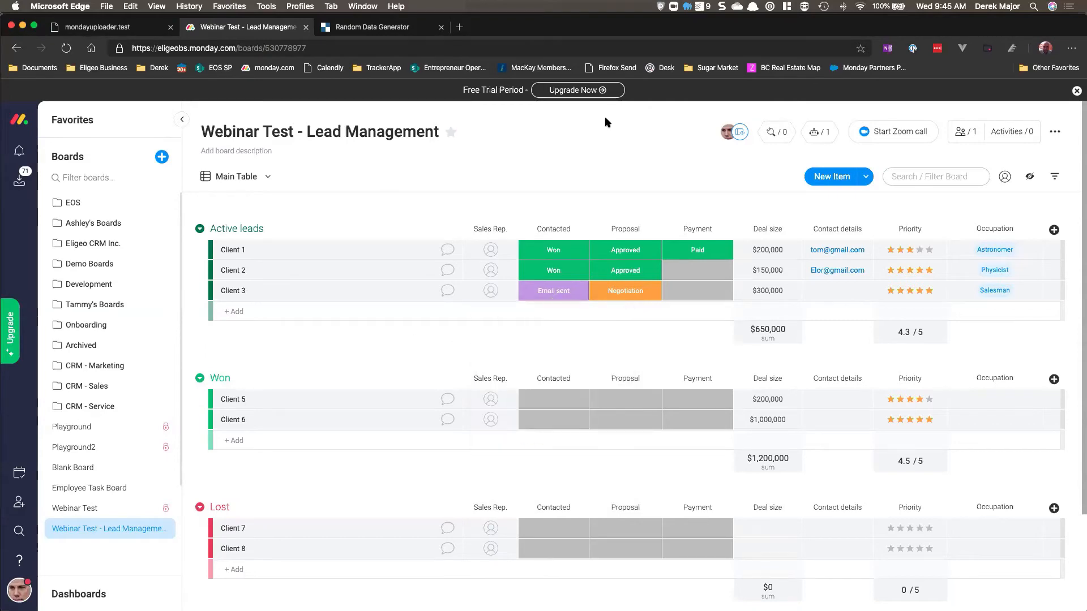
Step: Add a board automation: when Contacted changes to Lost, move the item to the Lost group
left_click(819, 131)
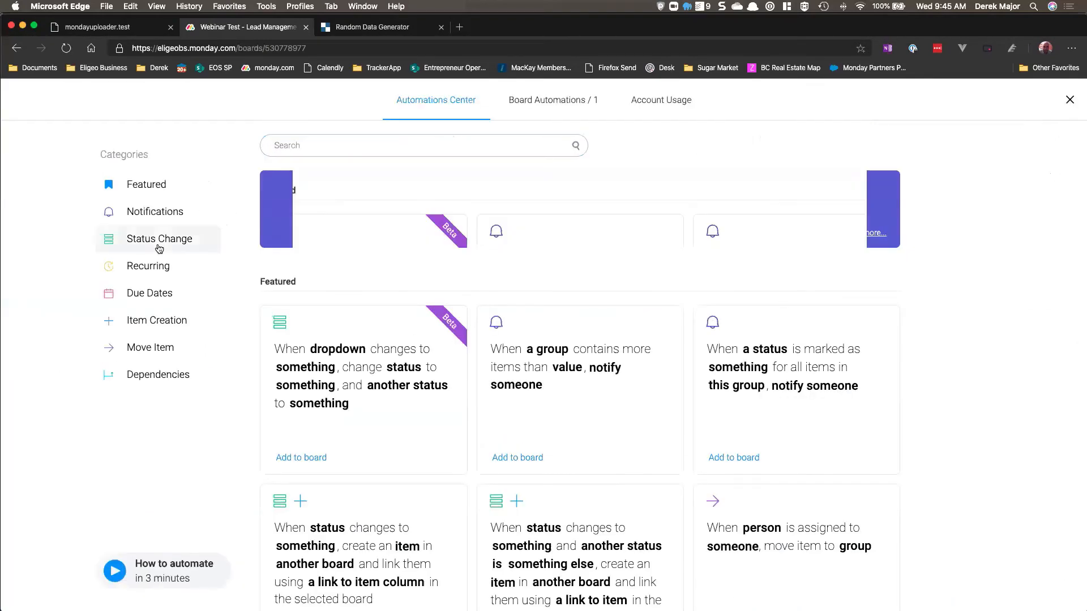
left_click(170, 239)
left_click(555, 300)
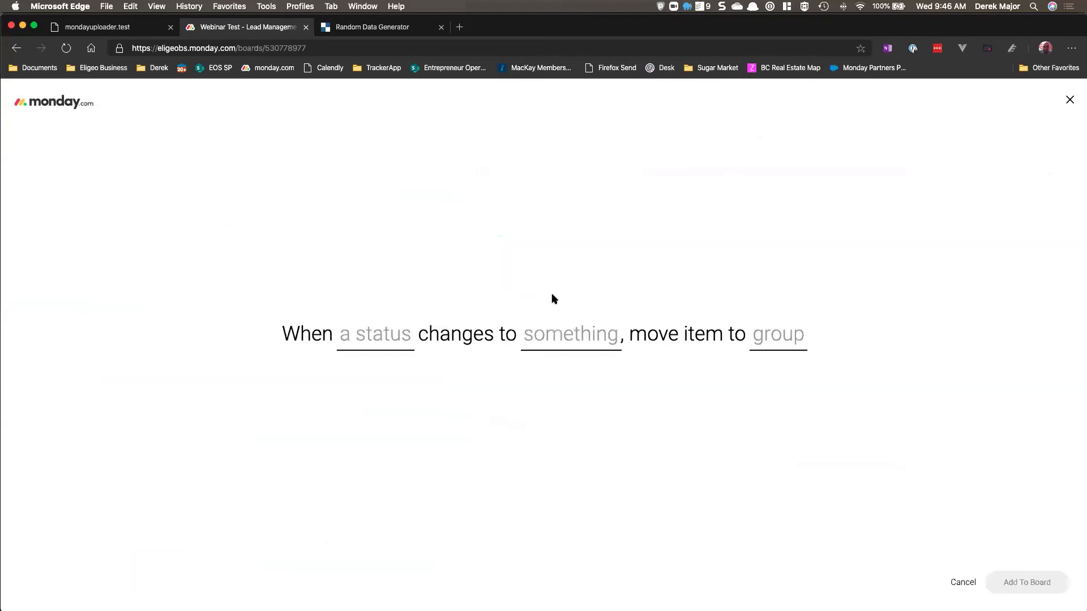
left_click(383, 342)
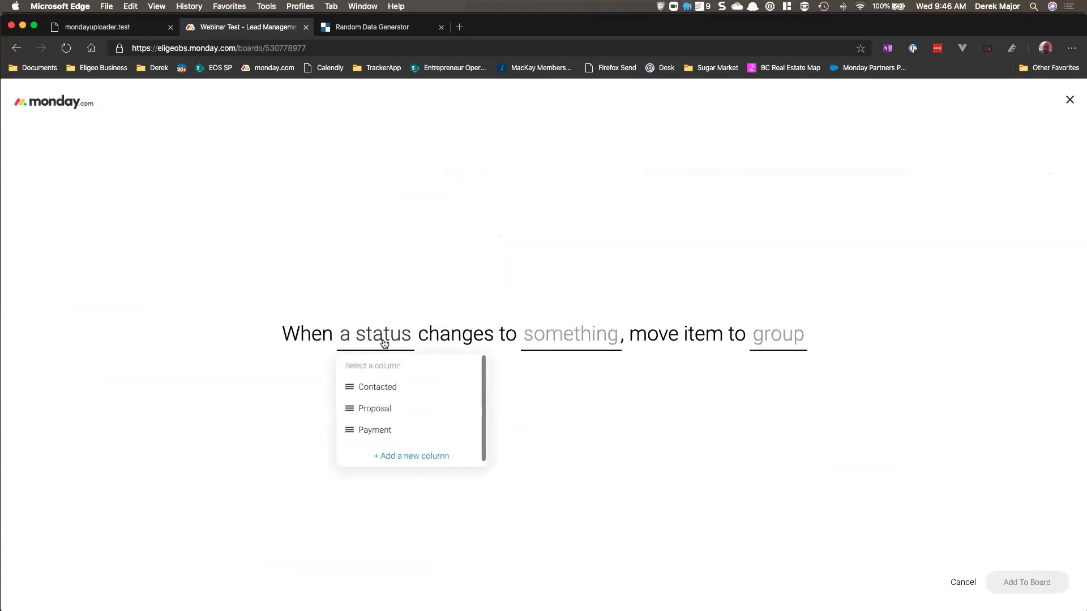
left_click(397, 391)
left_click(548, 339)
scroll(582, 398, "down", 2)
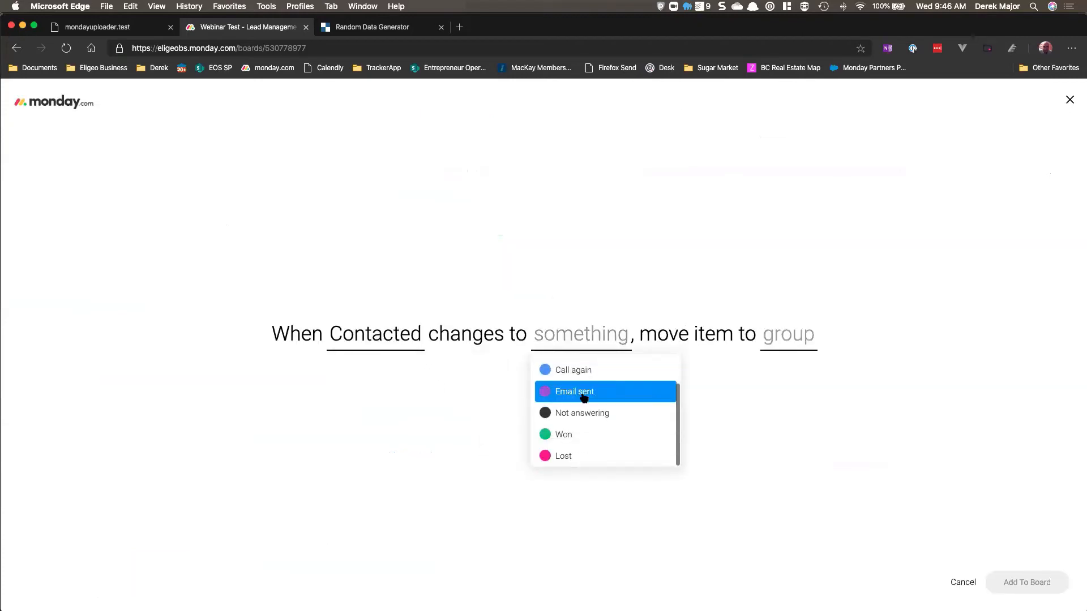
left_click(589, 459)
left_click(764, 337)
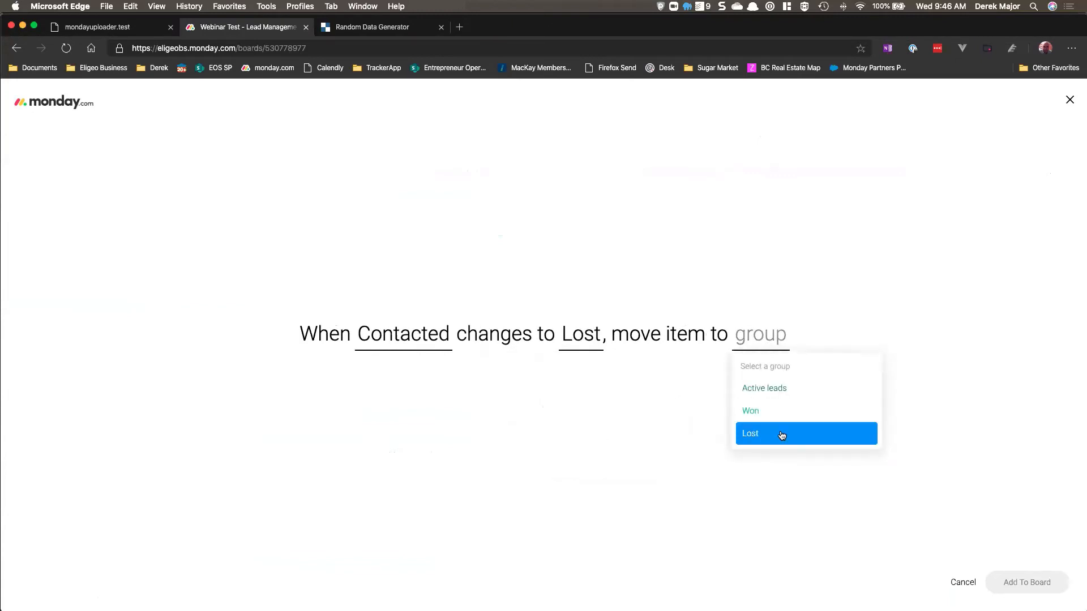
left_click(782, 435)
left_click(1014, 580)
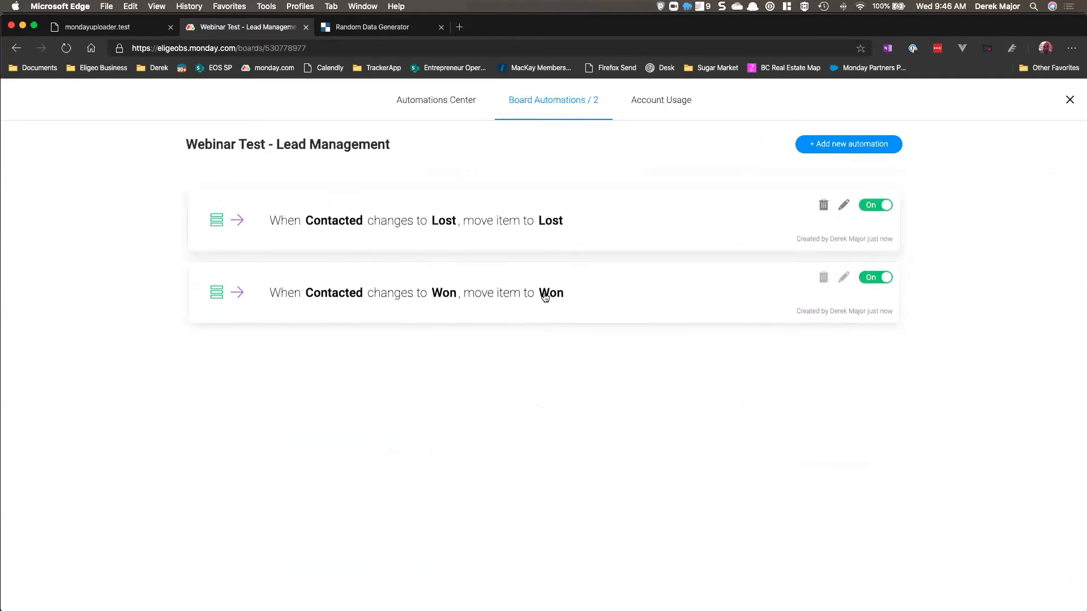
Step: Close the automations center and set Client 3's Contacted status to Won
left_click(1070, 103)
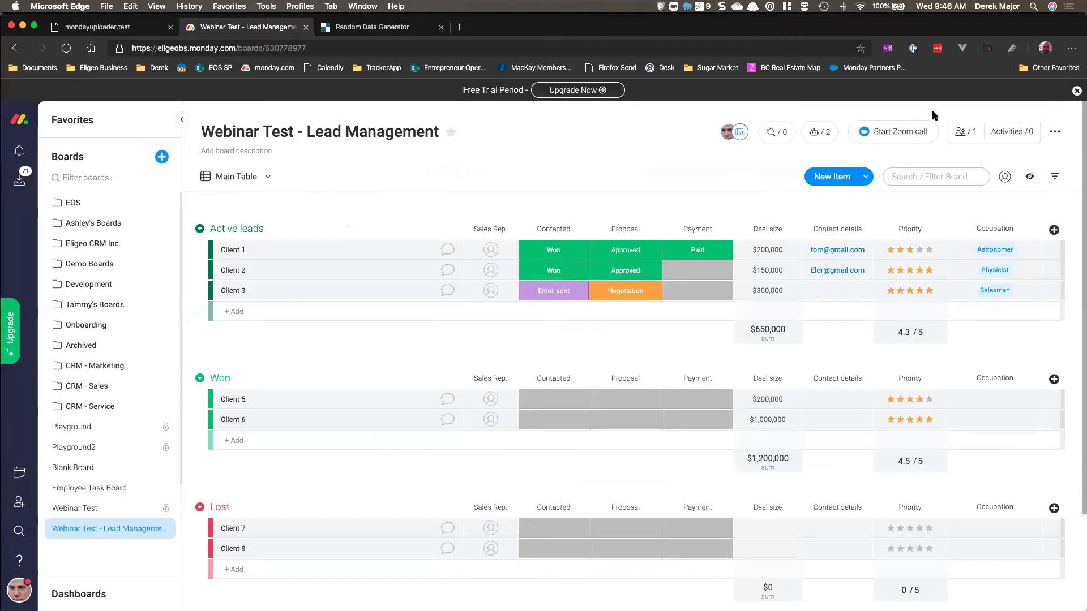
left_click(556, 293)
left_click(535, 388)
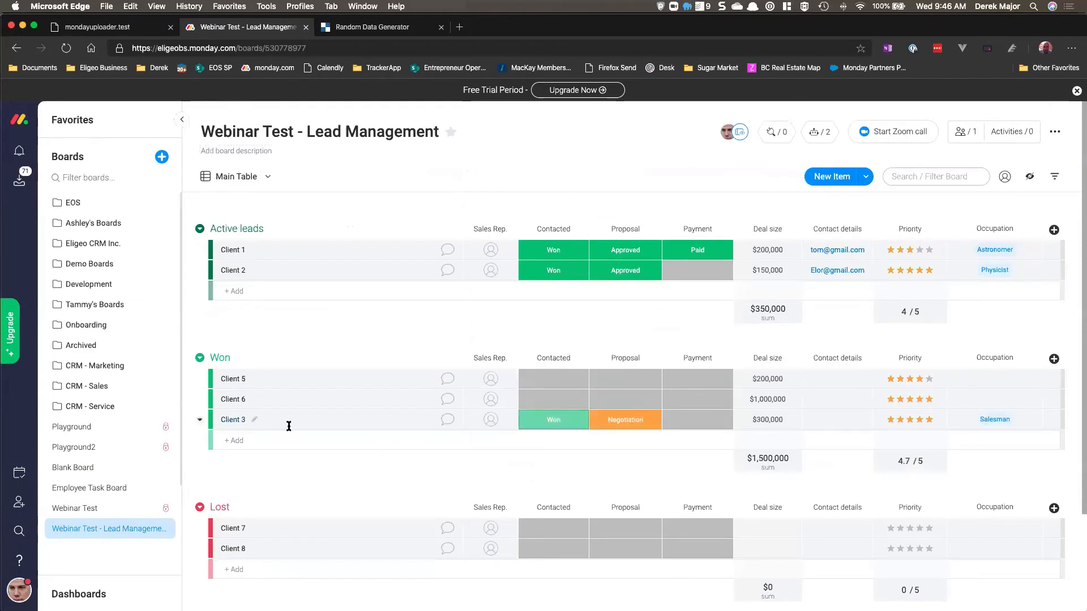
Step: Add a new item, Client 4, to the Active leads group
left_click(292, 292)
type("Cli")
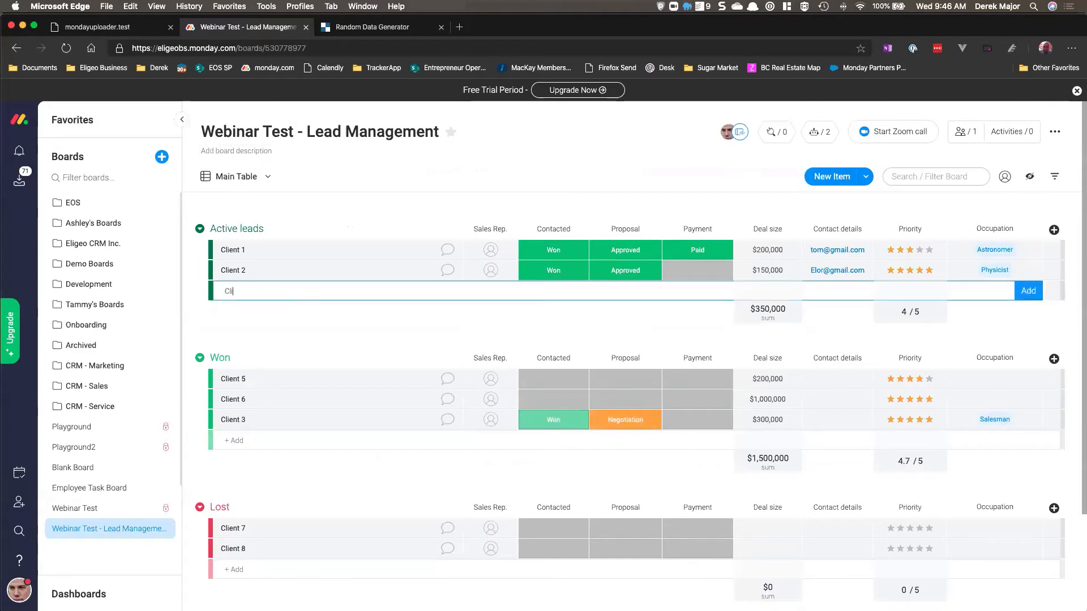
type("ent 4")
key("Return")
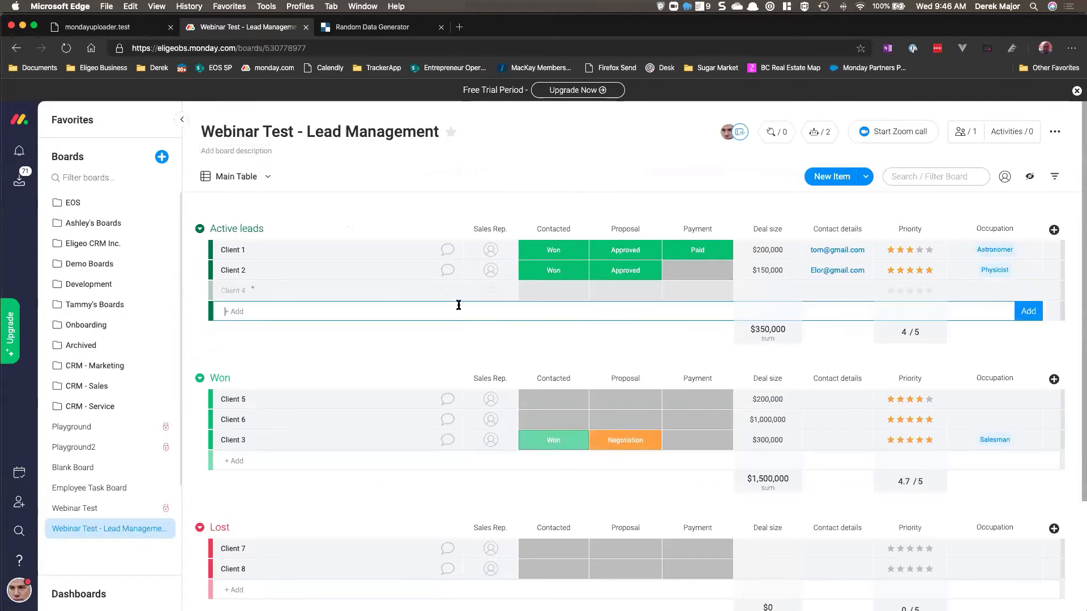
Step: Fill in Client 4 with Proposal Negotiation, Payment Working on it, and a $100,000 deal size
left_click(531, 292)
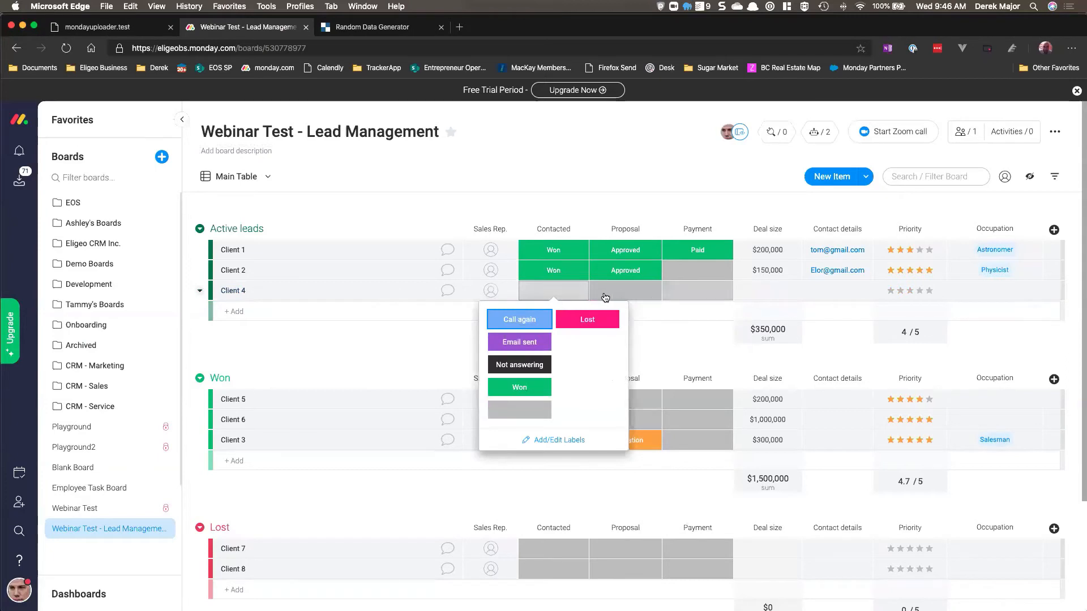
left_click(626, 290)
left_click(626, 342)
left_click(698, 291)
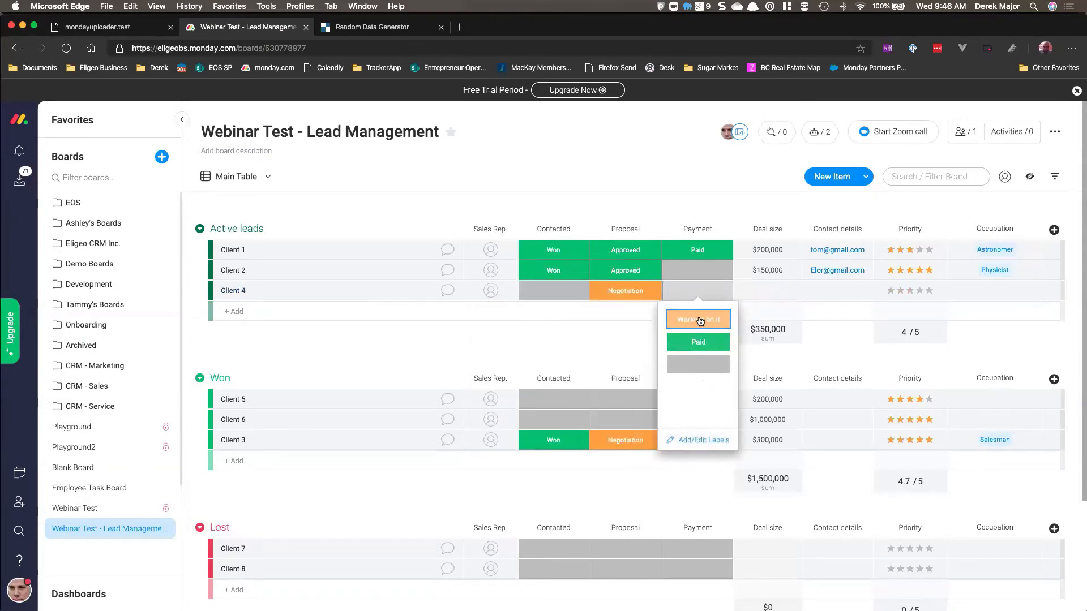
left_click(701, 320)
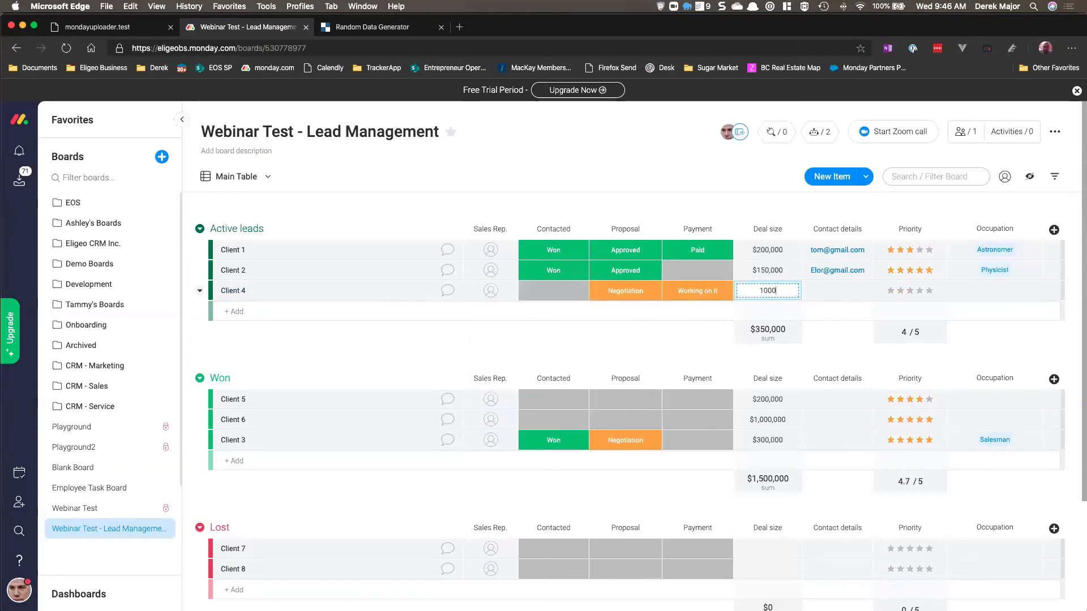
key("Return")
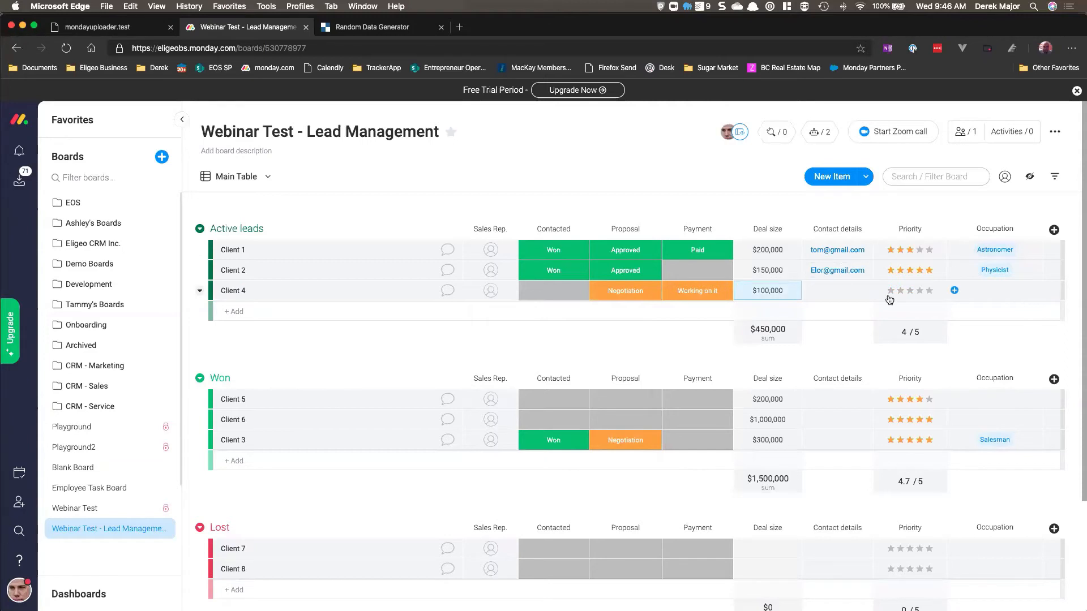
Step: Set Client 4's Contacted status to Lost
left_click(543, 293)
left_click(587, 320)
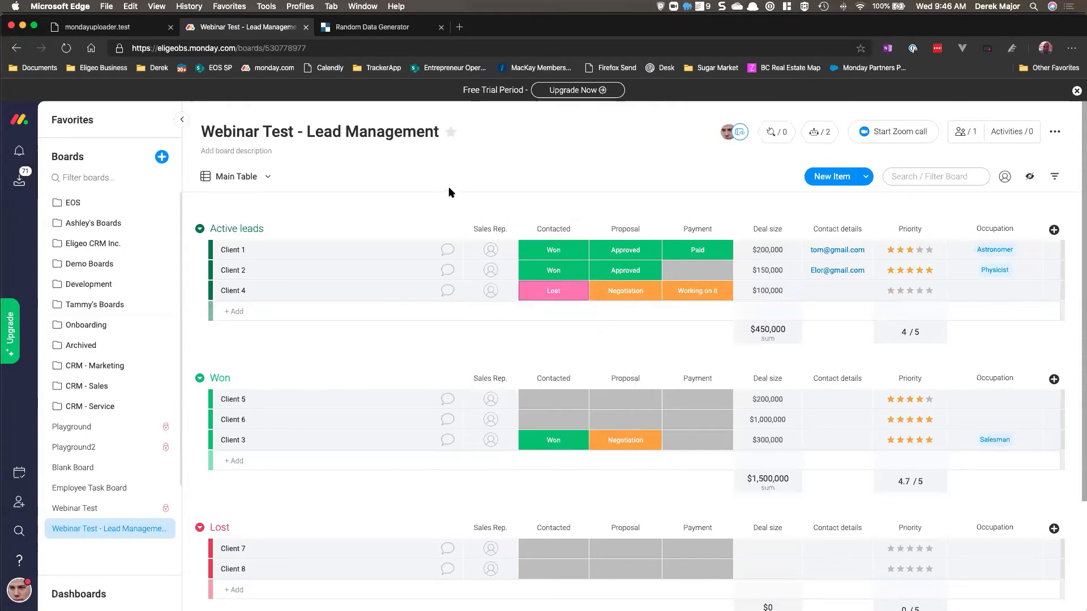
scroll(449, 189, "down", 3)
scroll(445, 227, "up", 1)
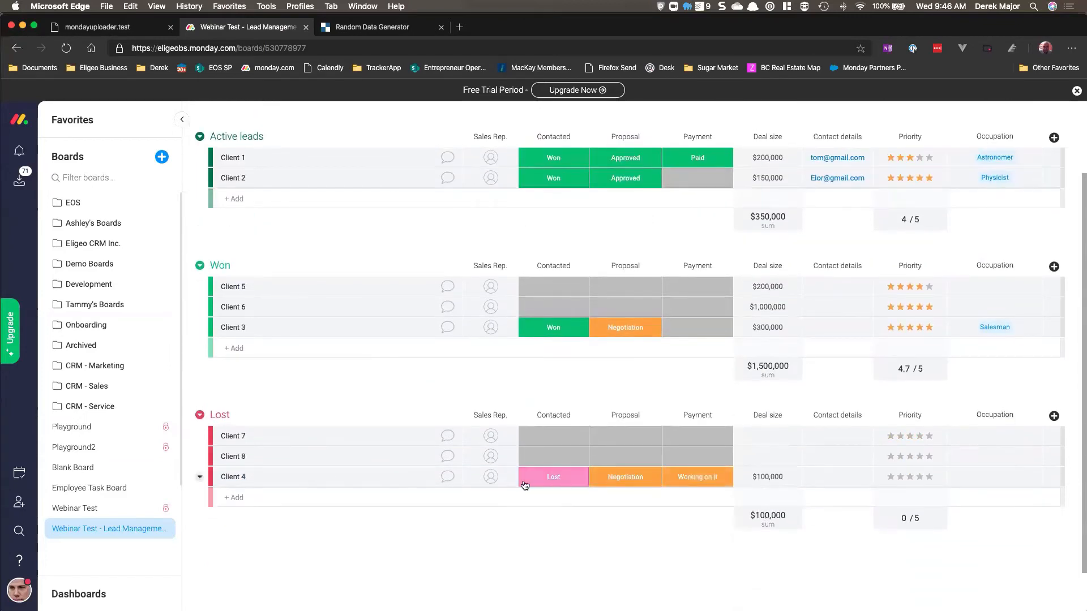
scroll(501, 479, "up", 2)
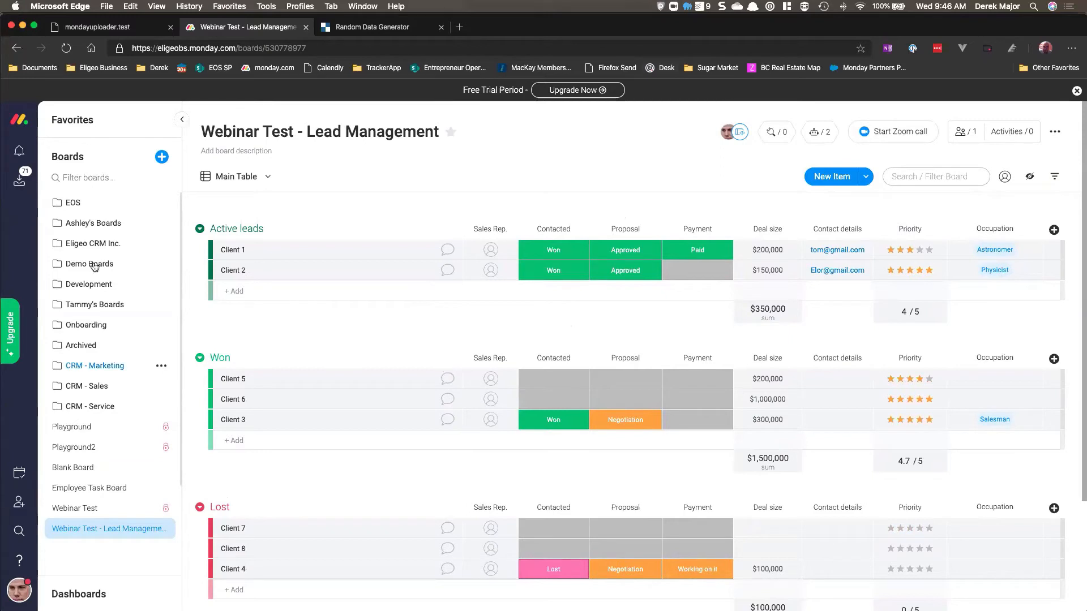
Step: Open the Accounts board in the CRM - Sales folder and examine the Type status labels
left_click(56, 387)
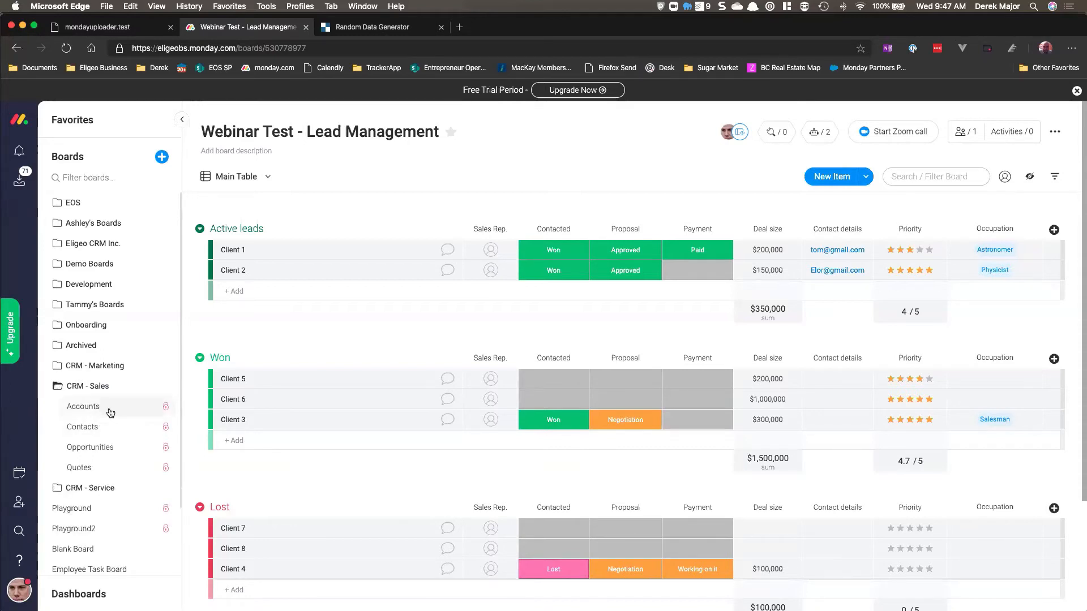
left_click(83, 408)
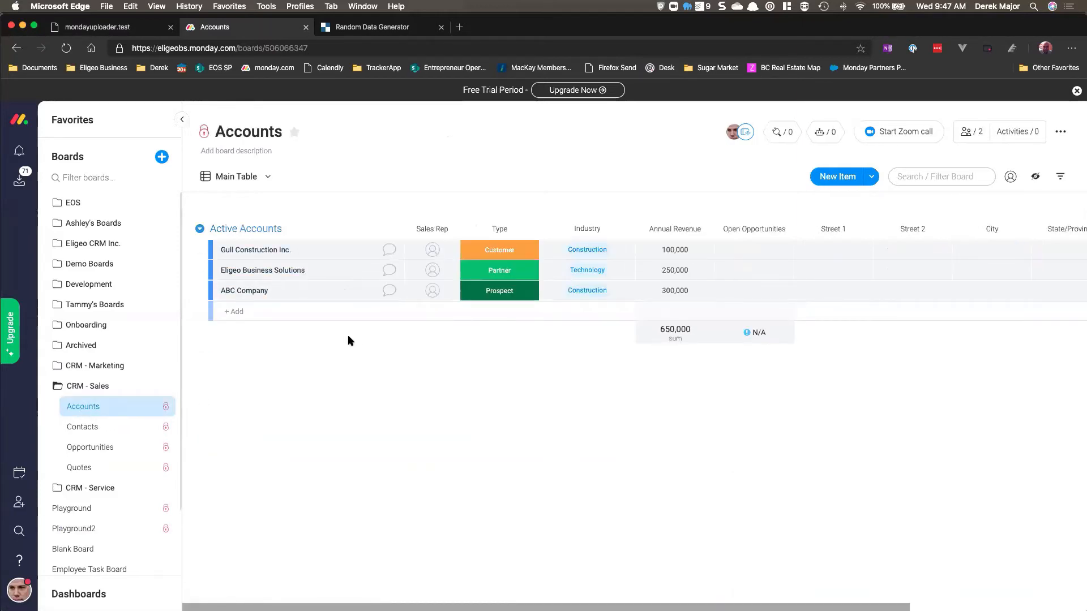
left_click(483, 248)
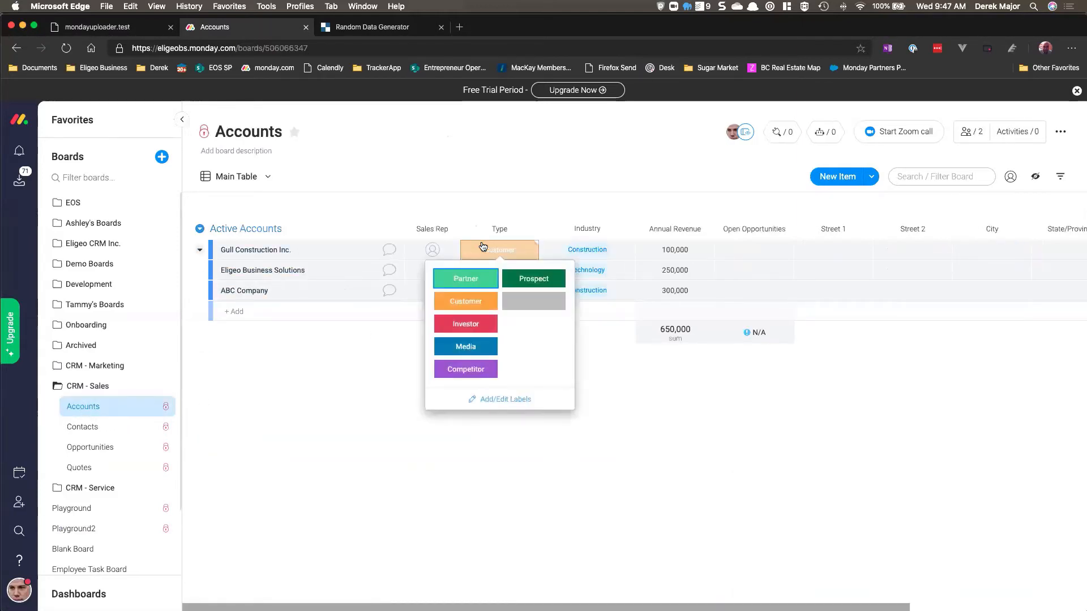
left_click(368, 351)
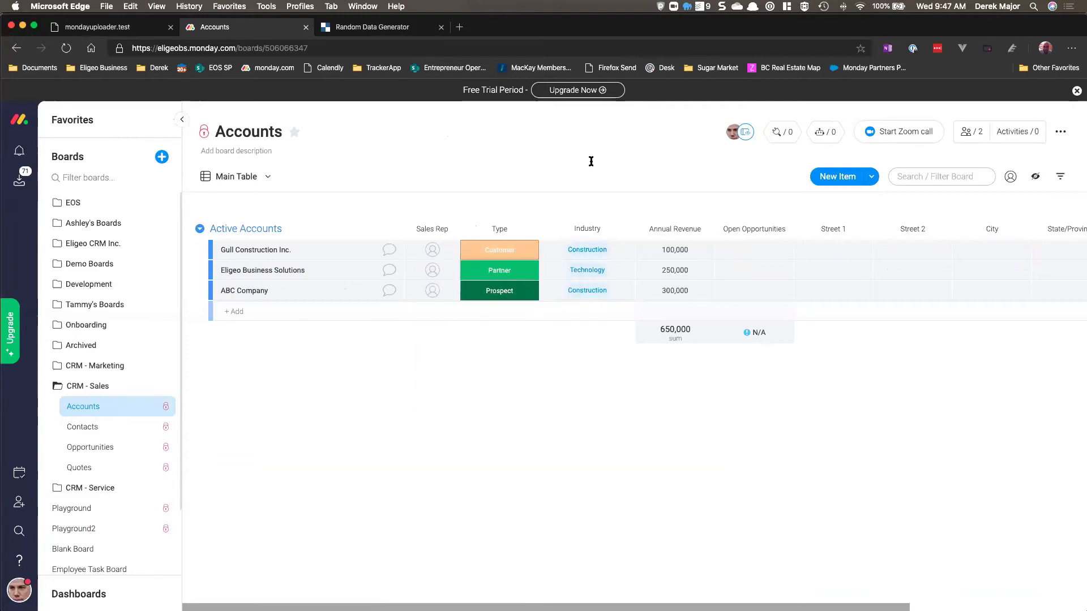
Step: Open the Contacts board and examine the linked Gull Construction Inc. account card from the Link to Accounts column
left_click(85, 428)
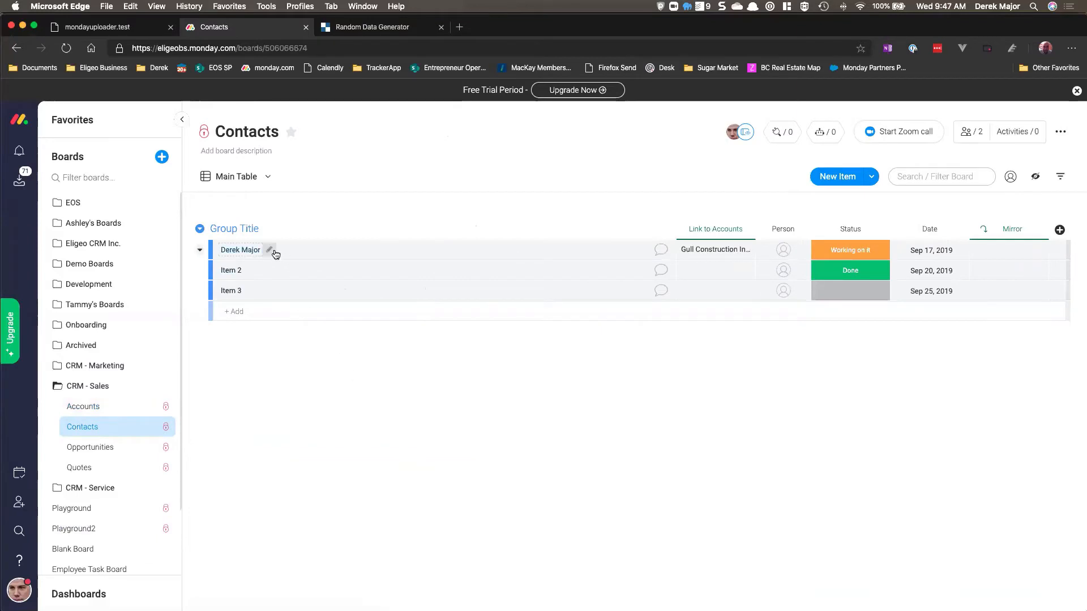
left_click(719, 252)
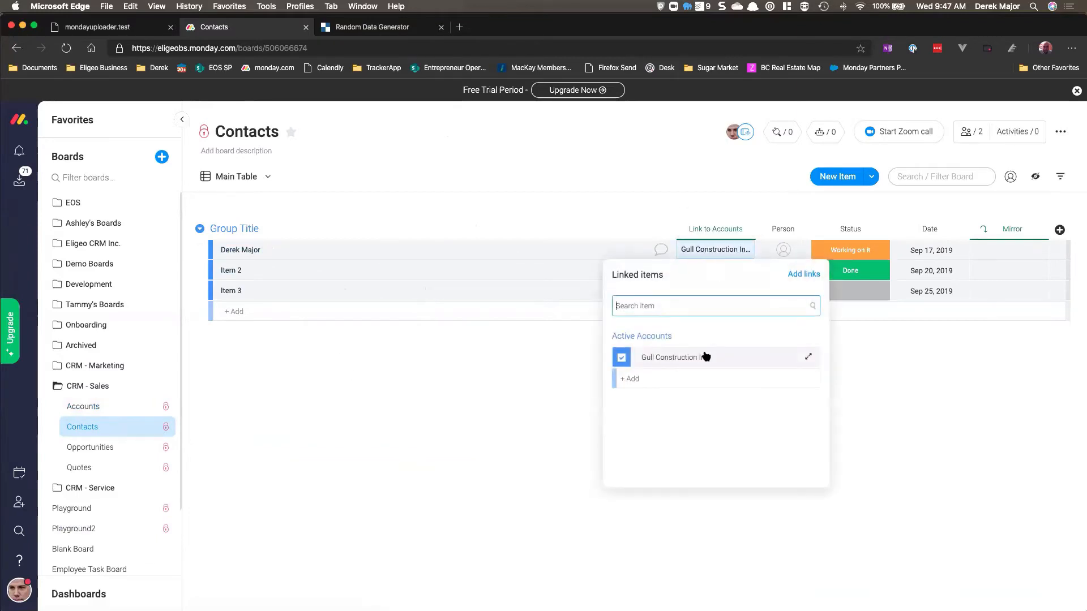
left_click(806, 358)
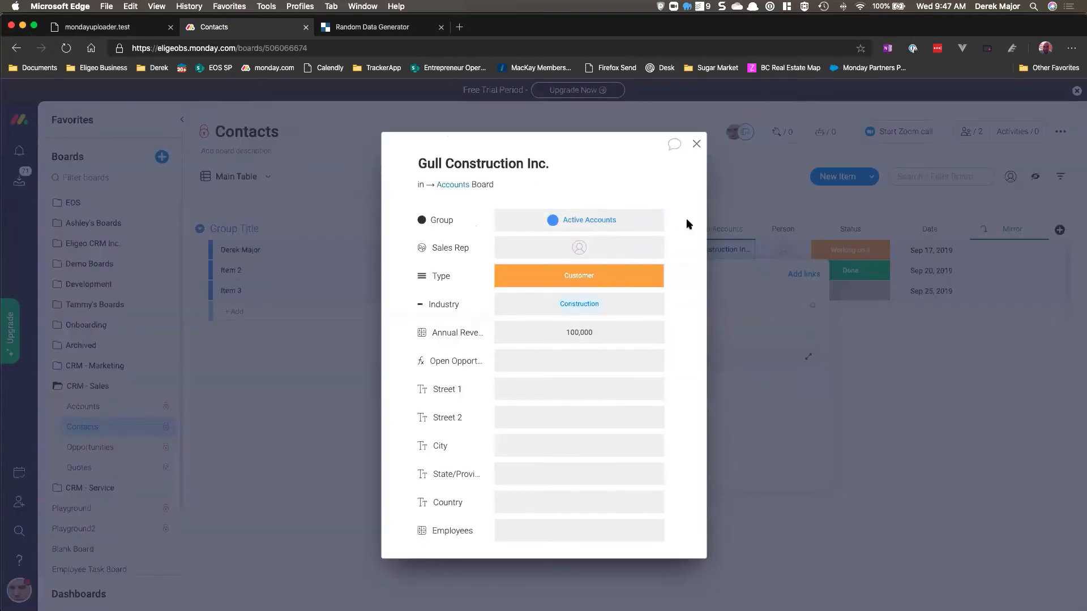
left_click(695, 146)
left_click(416, 333)
left_click(95, 408)
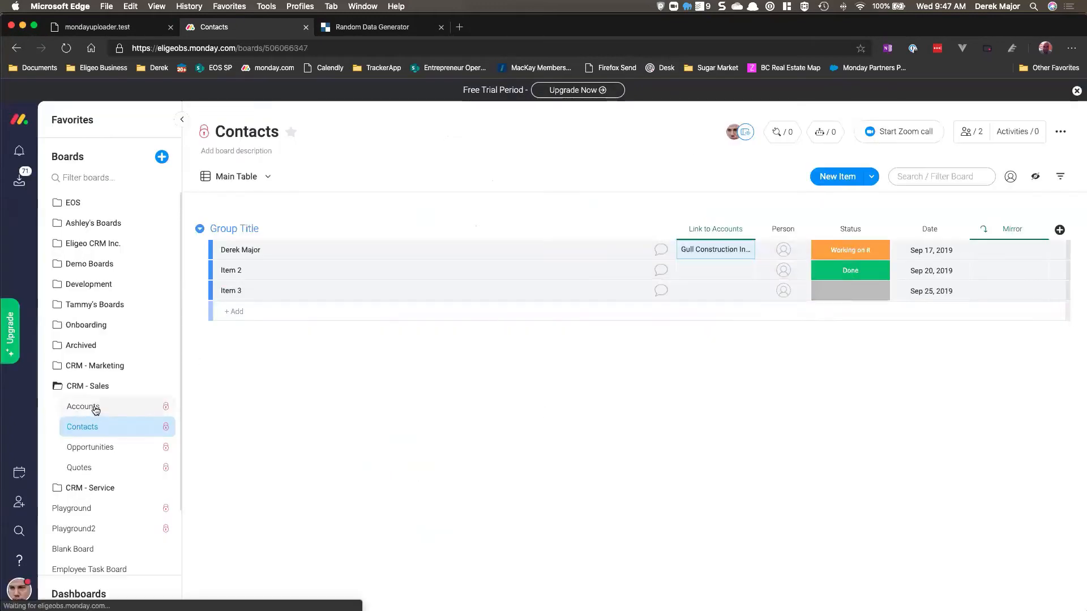
left_click(122, 426)
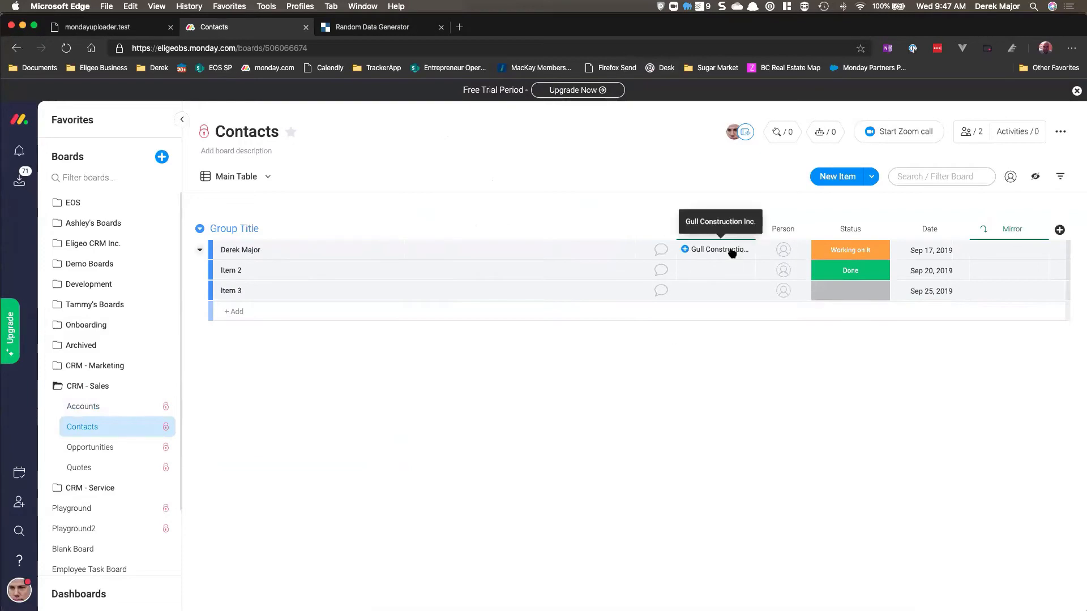
left_click(730, 251)
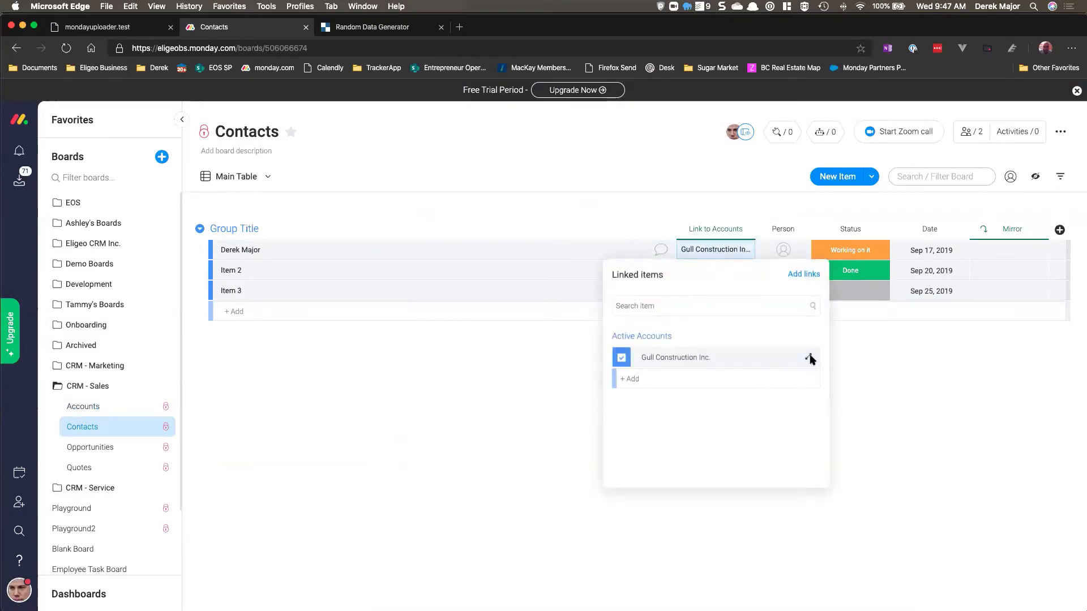
left_click(810, 358)
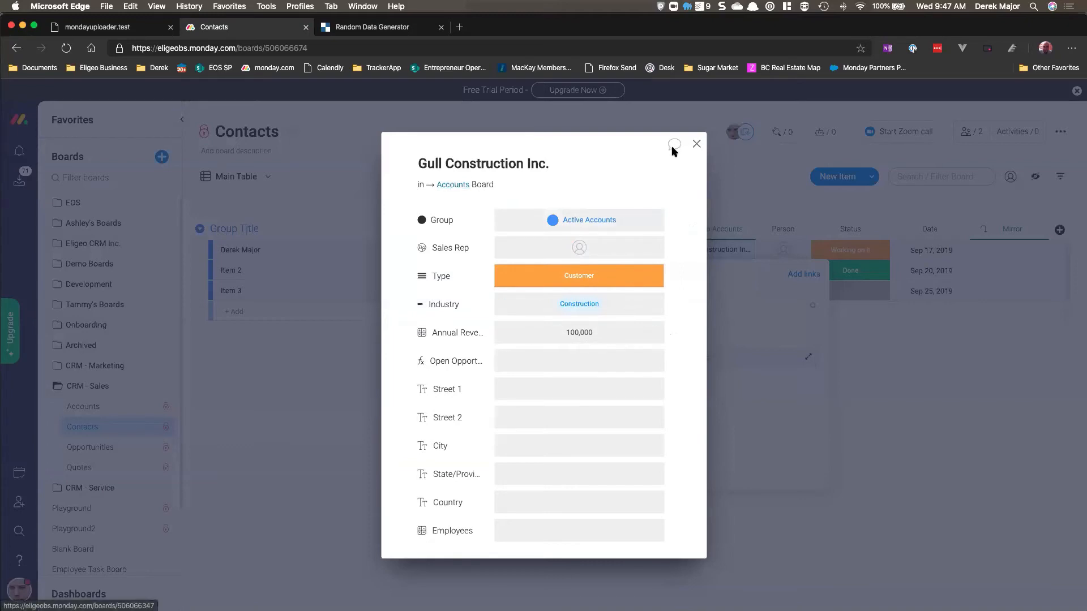
left_click(696, 144)
left_click(352, 378)
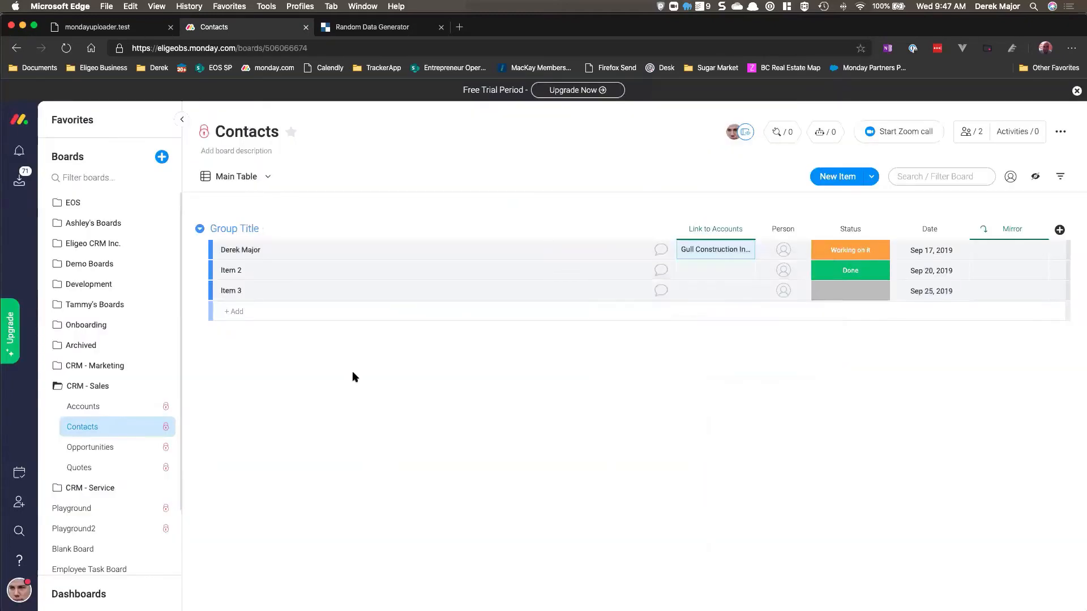
Step: Open the Opportunities board and examine the Sales Stage labels
left_click(126, 448)
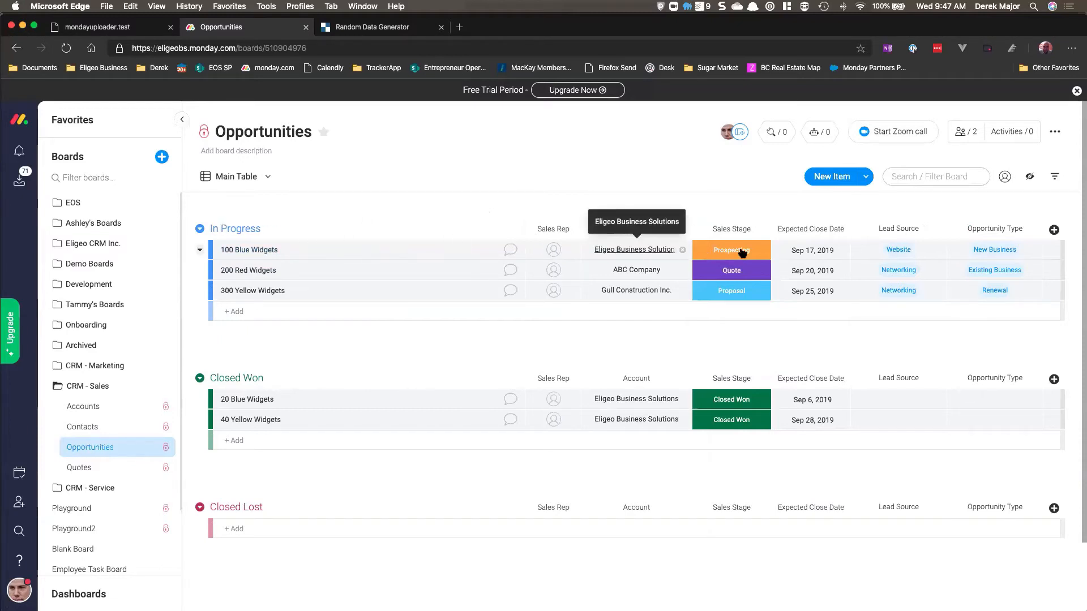
left_click(742, 253)
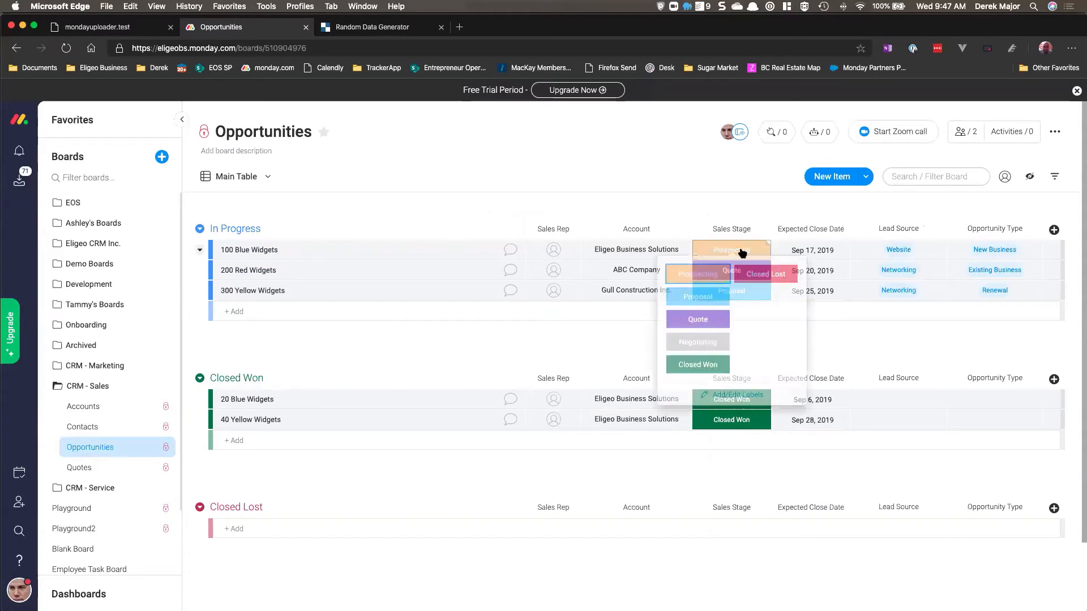
left_click(847, 338)
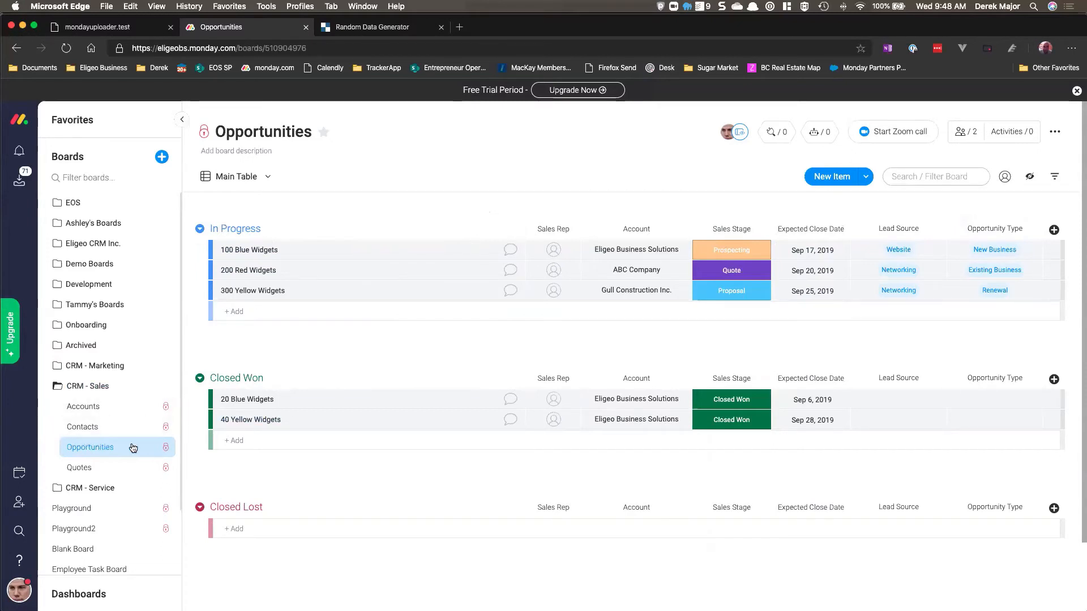
Step: Open the Leads board in CRM - Marketing and add Qualified and Disqualified labels to the Lead Source column
left_click(59, 368)
left_click(77, 386)
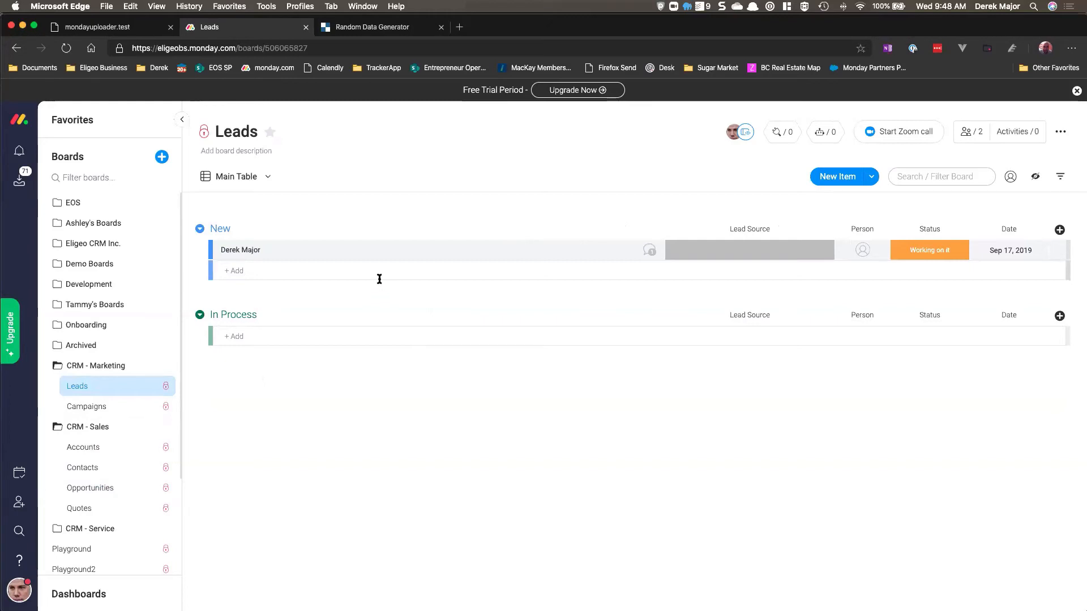
left_click(728, 257)
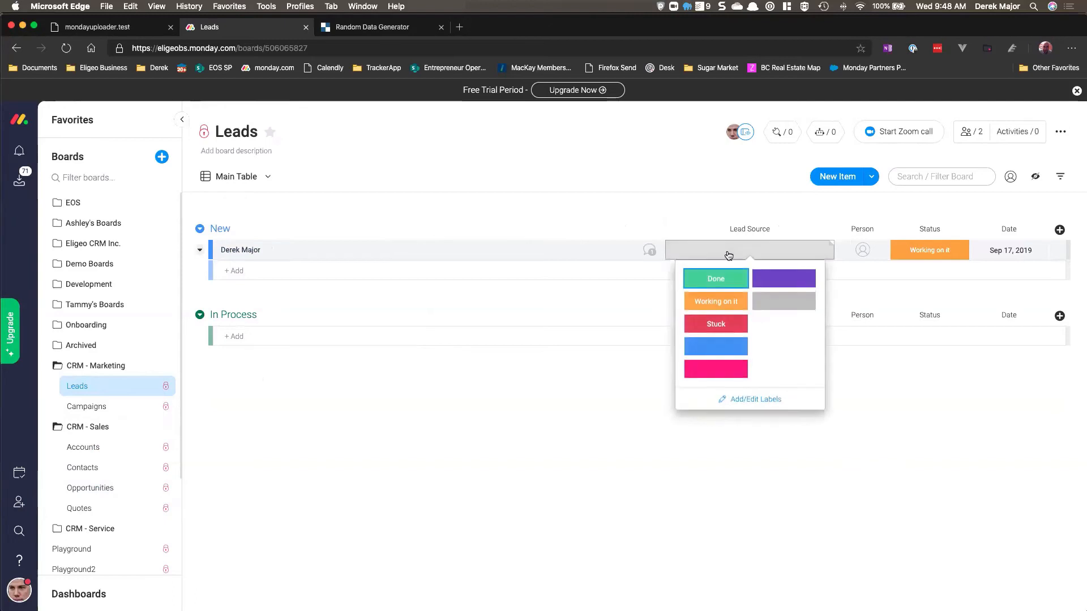
left_click(772, 405)
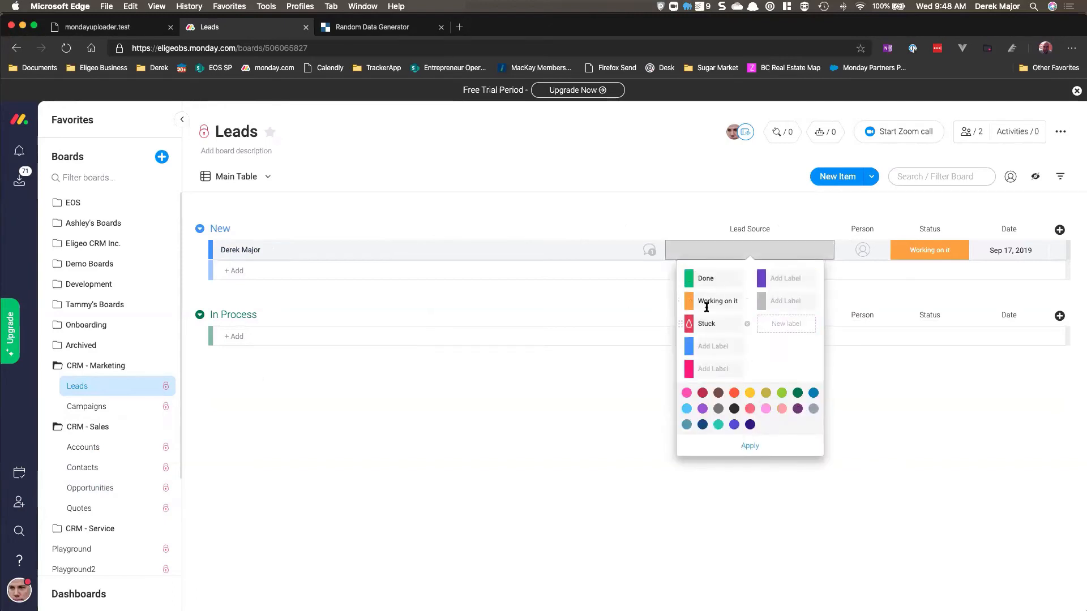
left_click(723, 346)
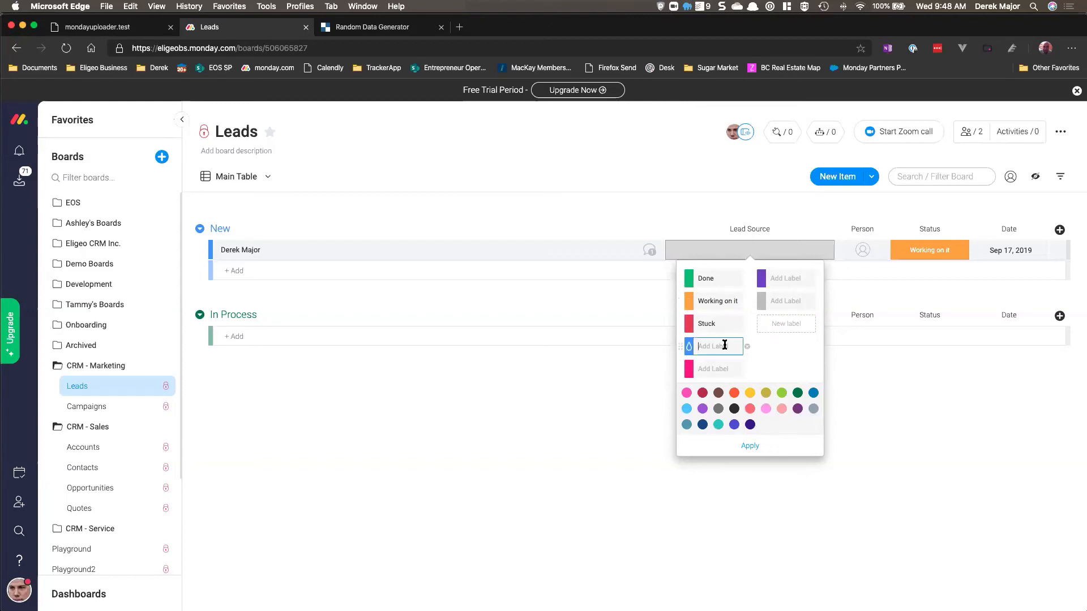
type("Qualified")
left_click(728, 369)
type("Di")
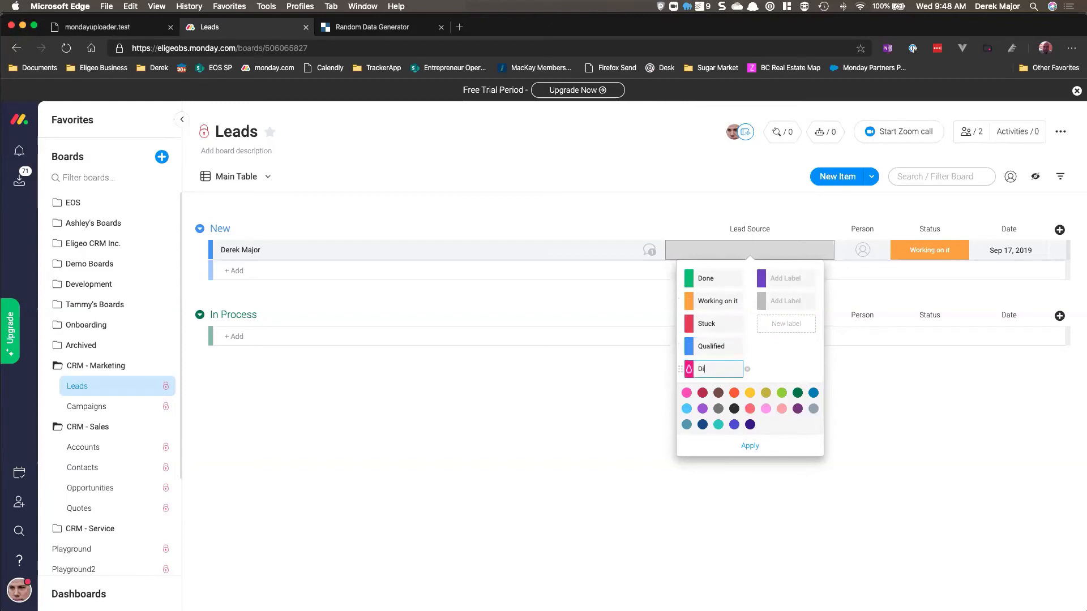
type("squalified")
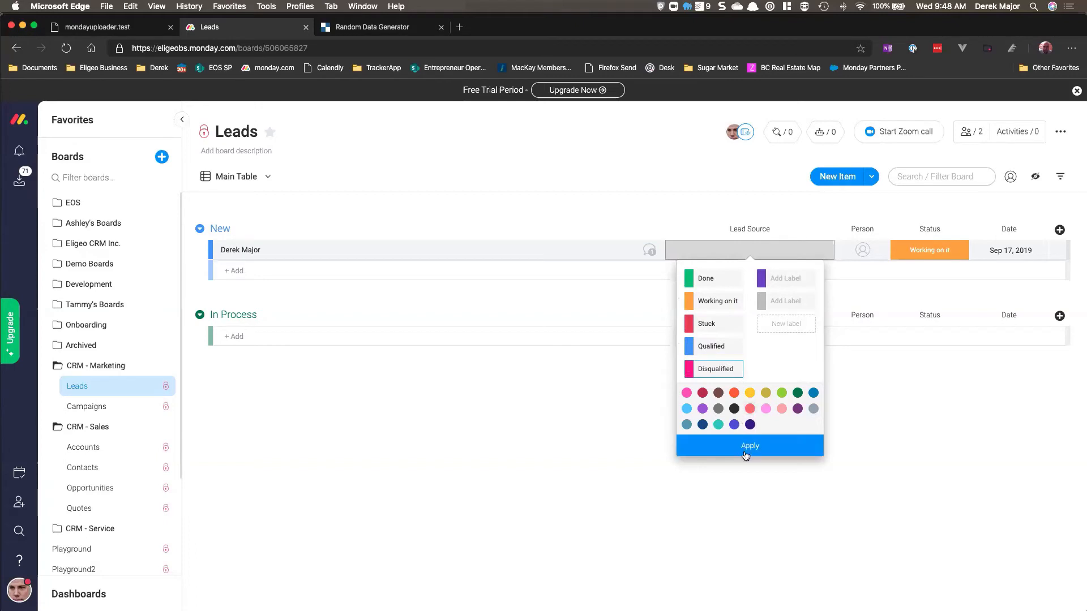
left_click(748, 447)
left_click(623, 205)
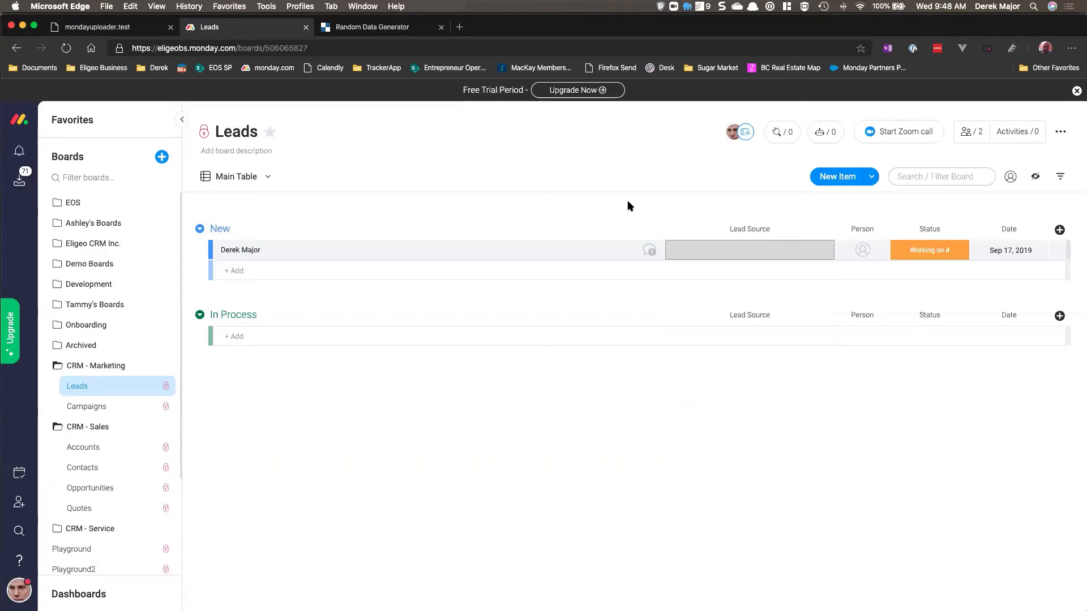
Step: Start a Move Item automation on Leads: when Status changes to Done, move the item to the Opportunities board
left_click(826, 132)
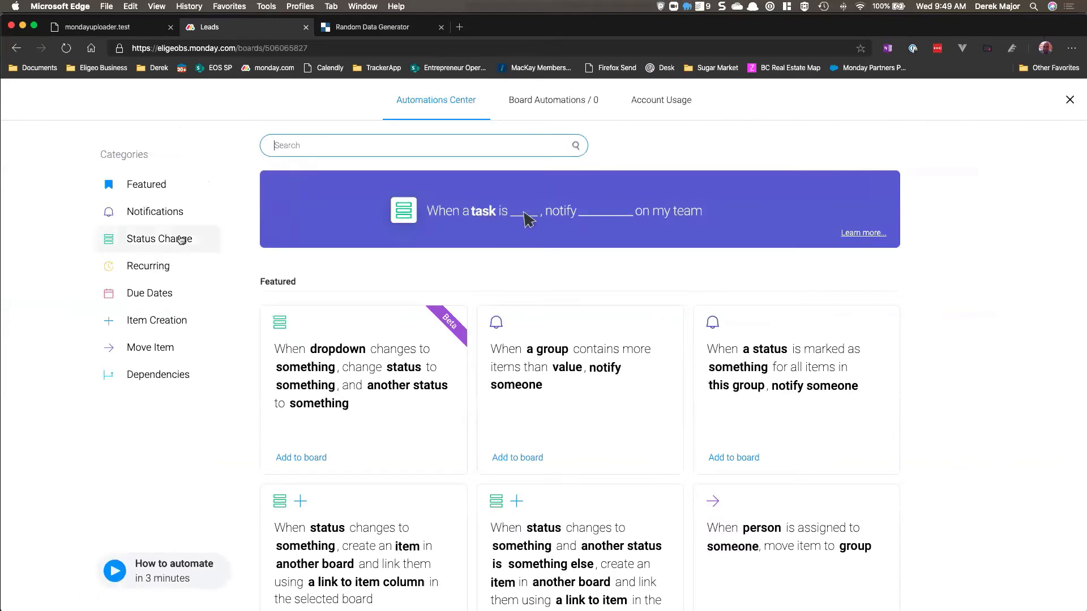
left_click(164, 347)
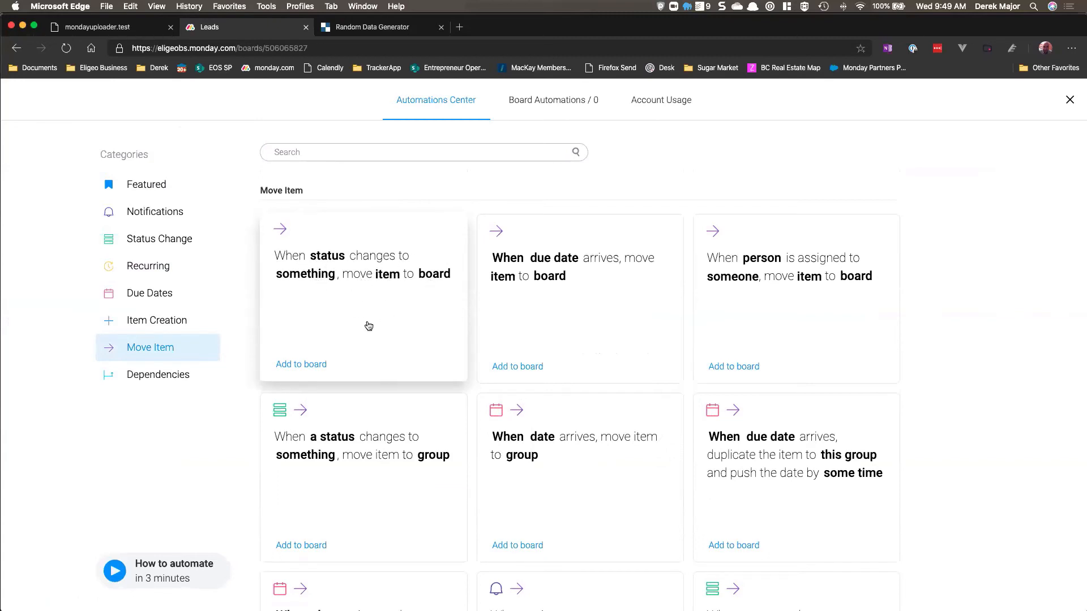
left_click(344, 310)
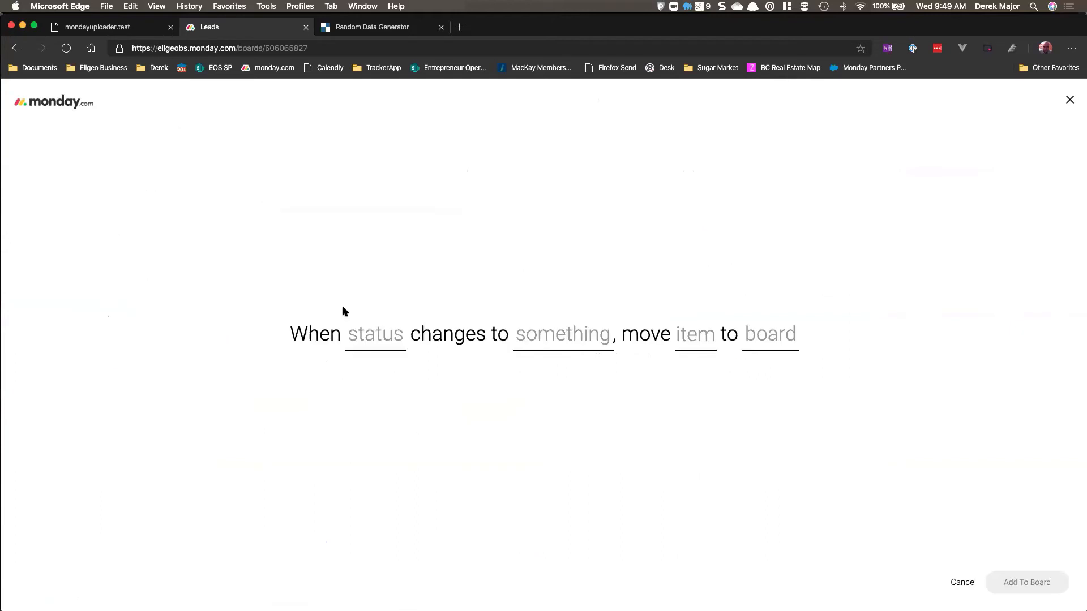
left_click(369, 340)
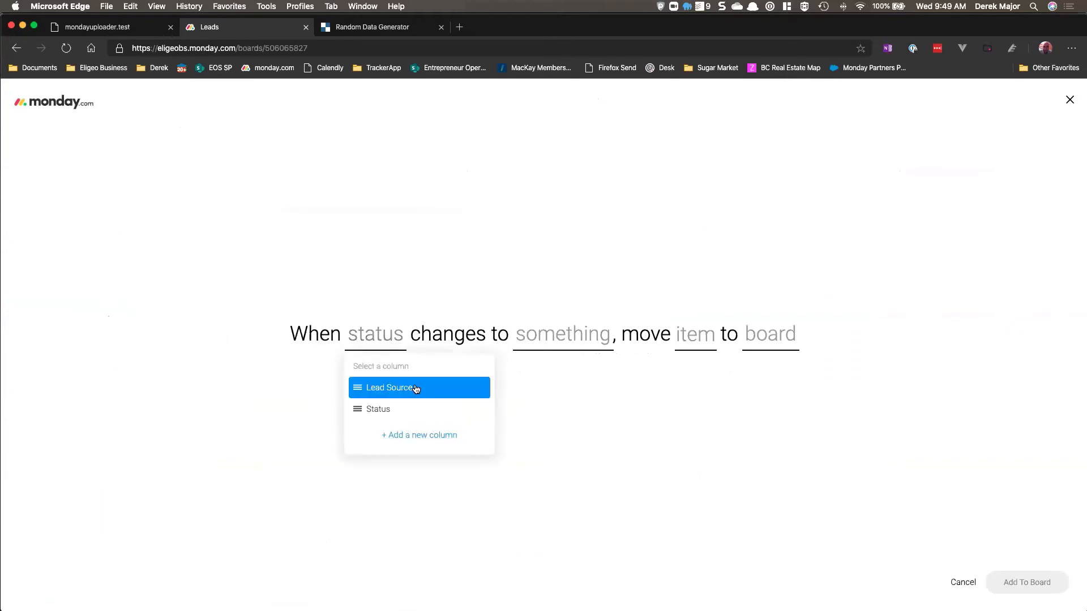
left_click(410, 409)
left_click(526, 339)
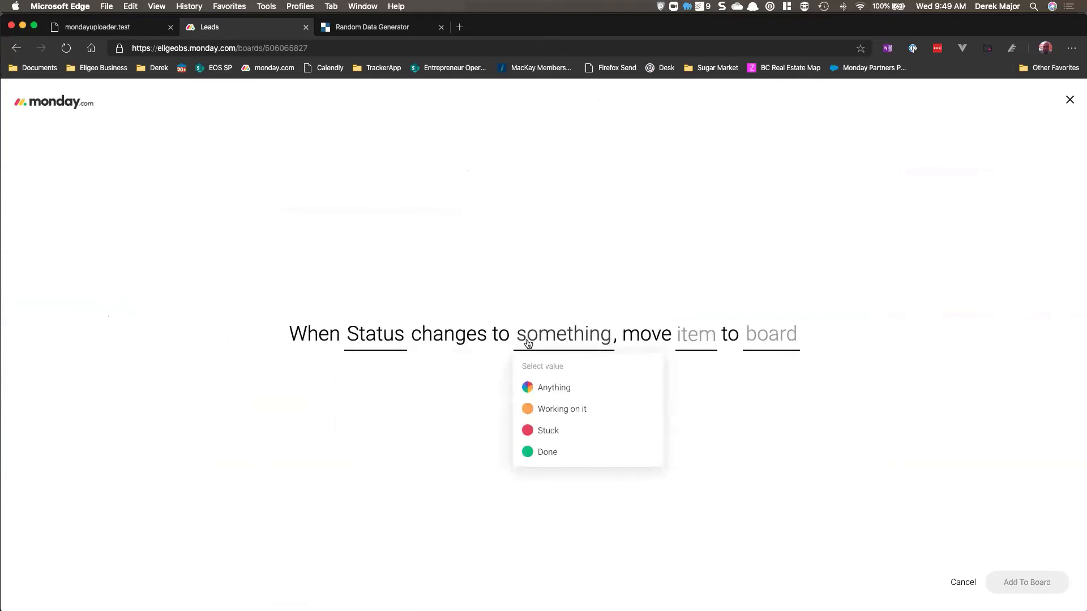
left_click(569, 452)
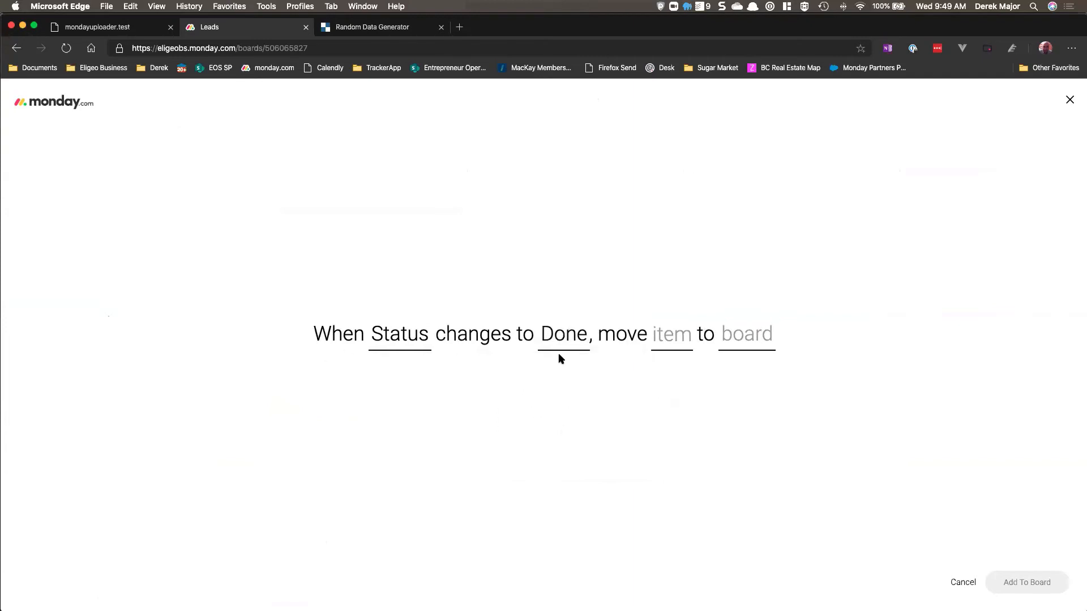
left_click(675, 336)
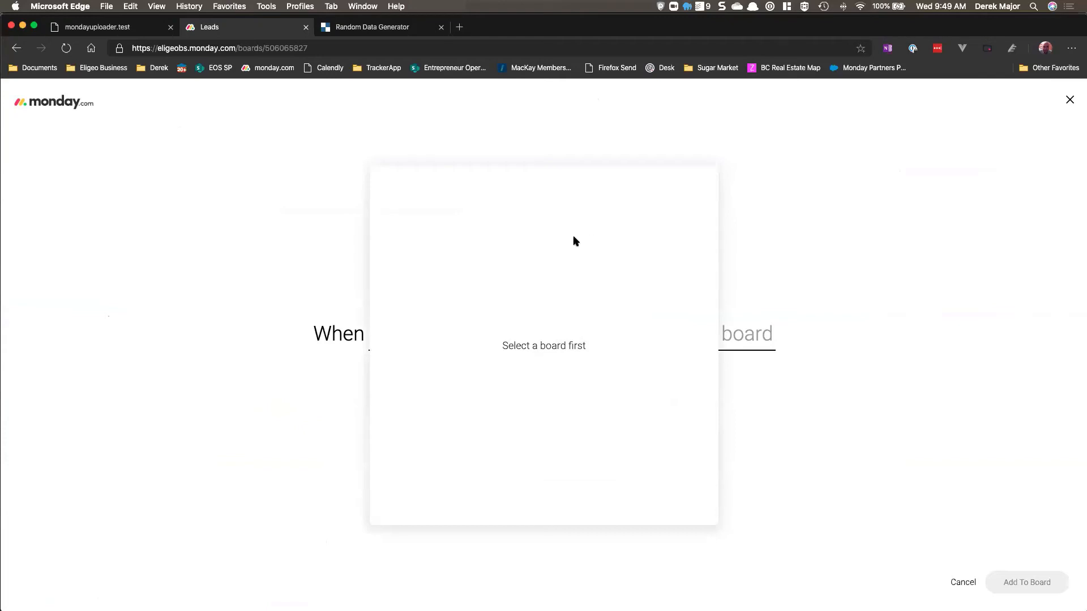
left_click(797, 257)
left_click(770, 330)
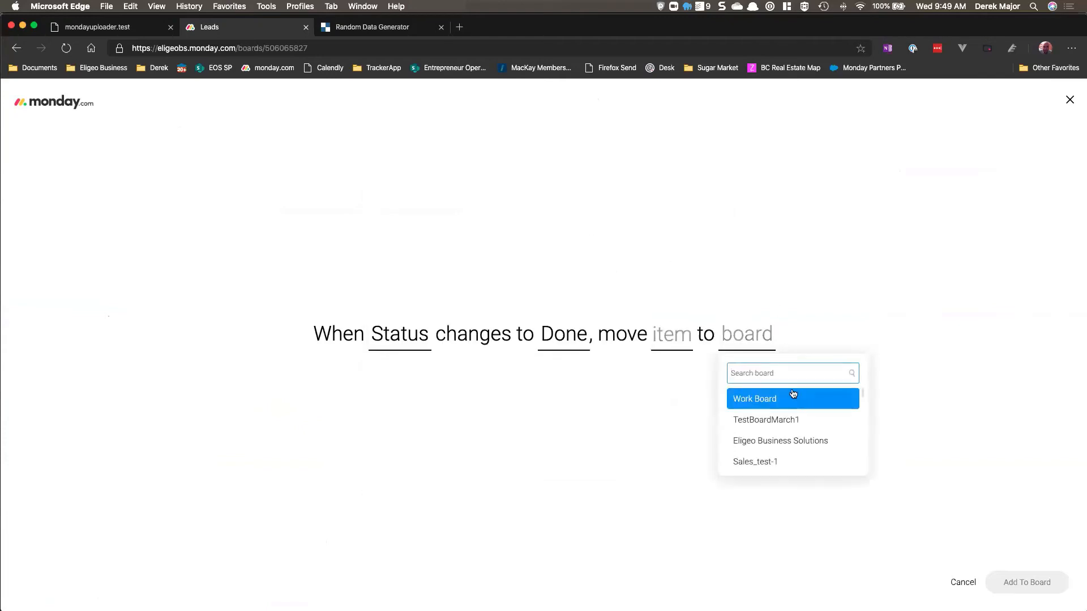
type("oppo")
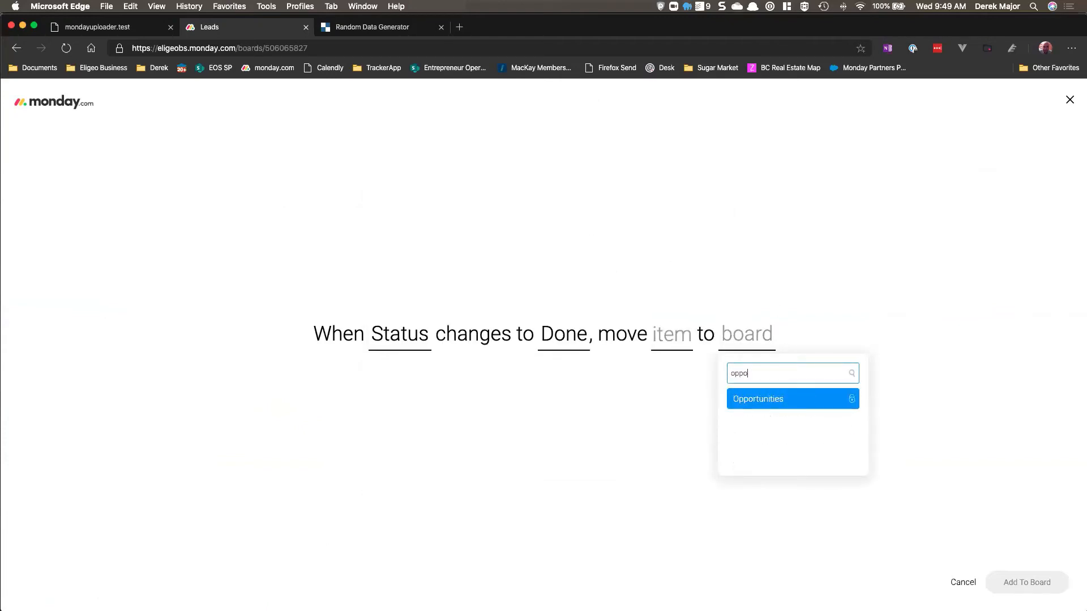
left_click(773, 401)
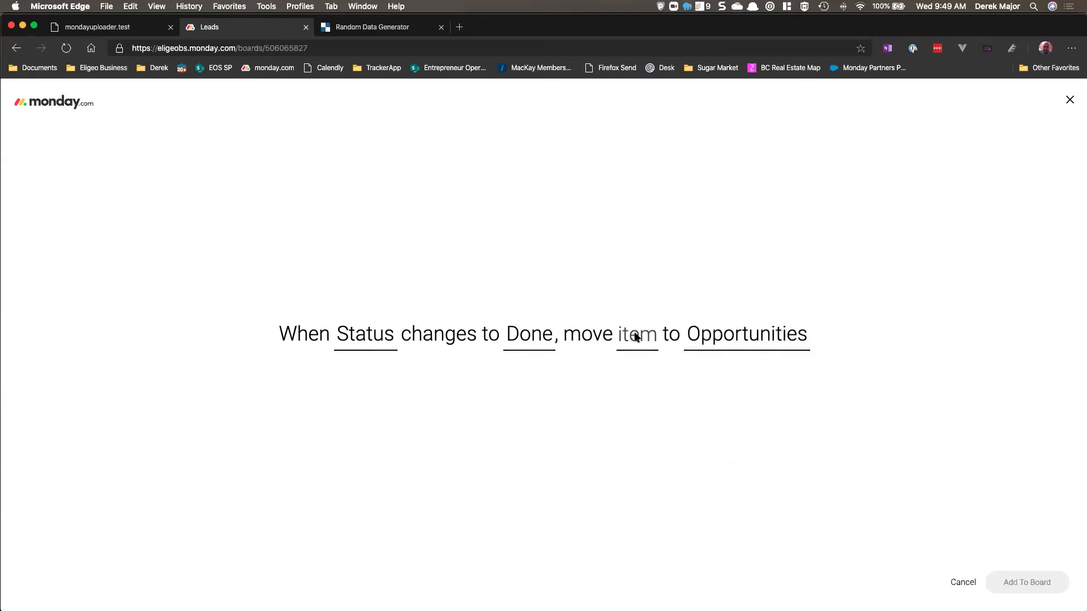
Step: Map the moved item's Name as the lead name followed by New Lead, then add the automation to the board
left_click(635, 337)
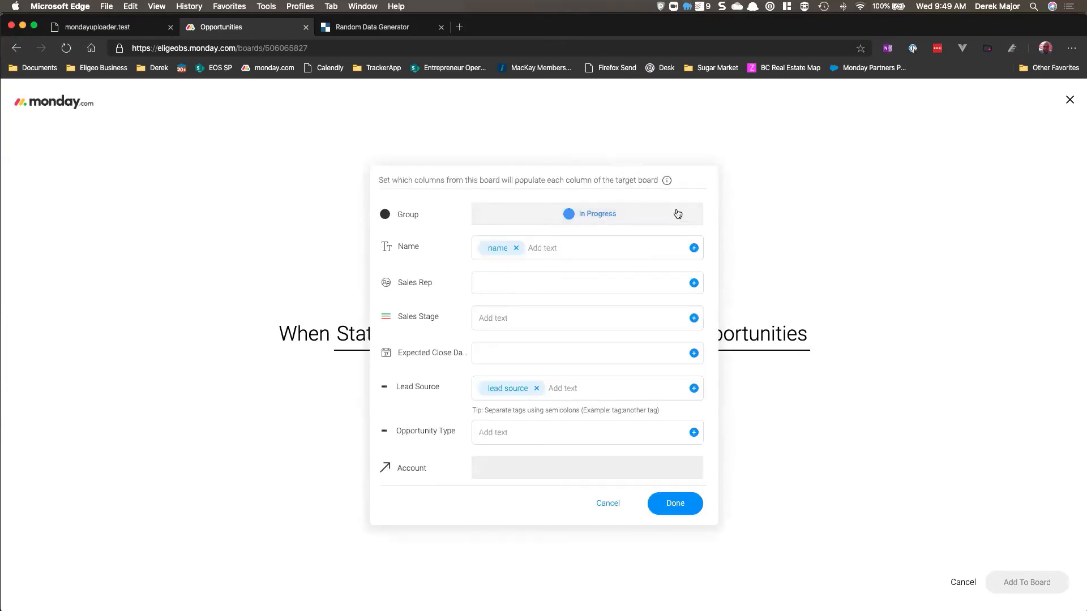
left_click(616, 507)
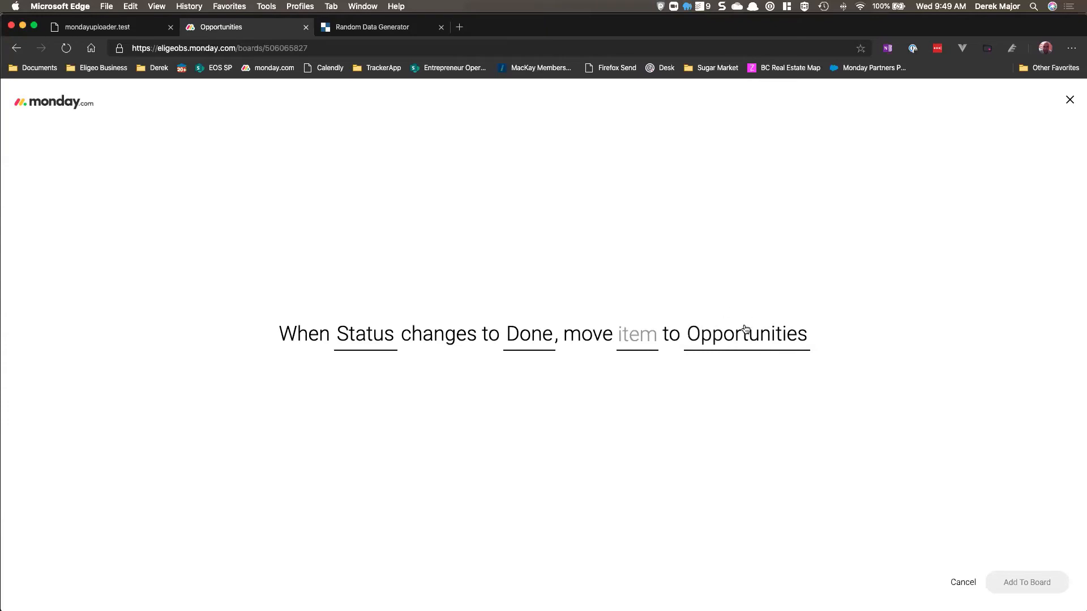
left_click(647, 333)
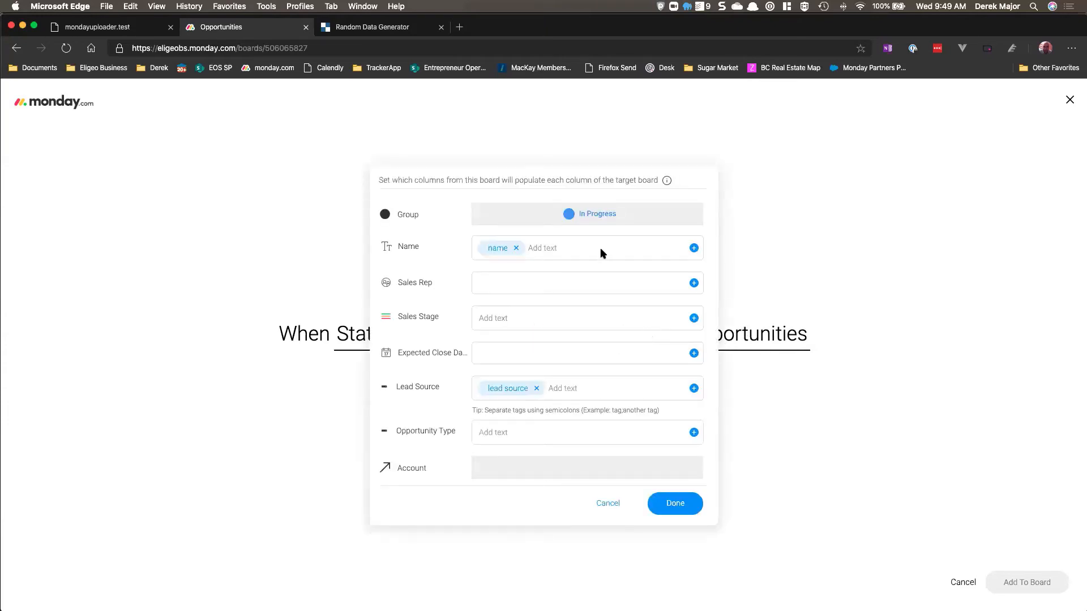
left_click(544, 318)
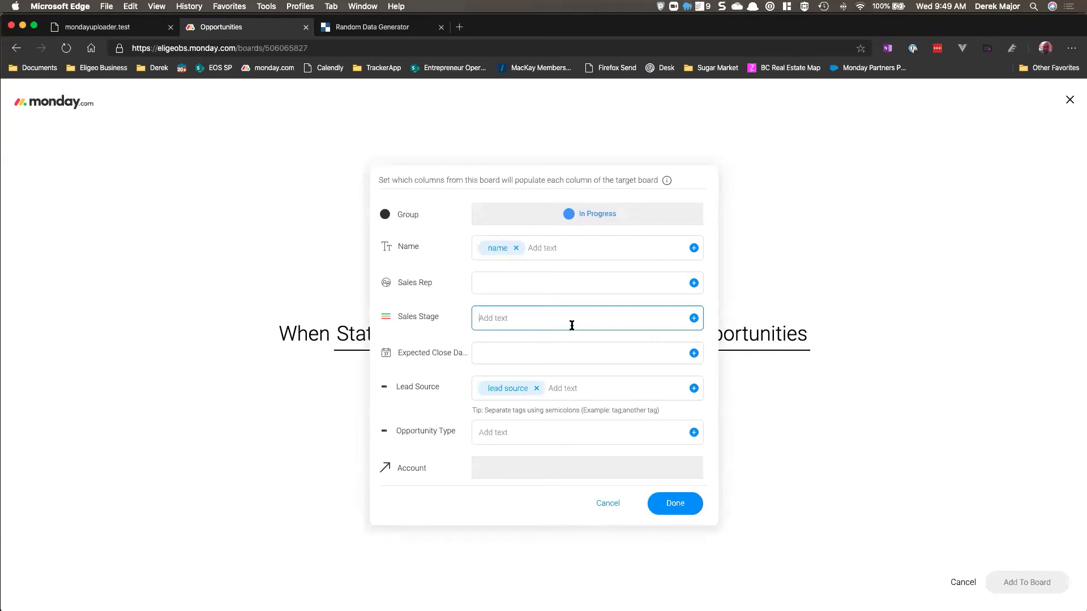
left_click(537, 354)
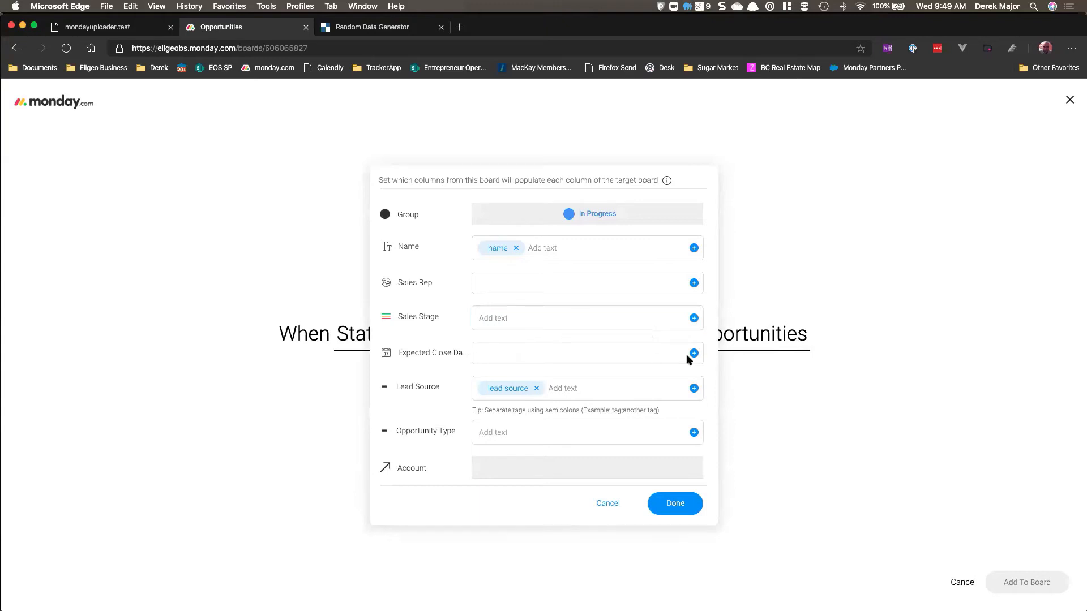
scroll(546, 316, "down", 1)
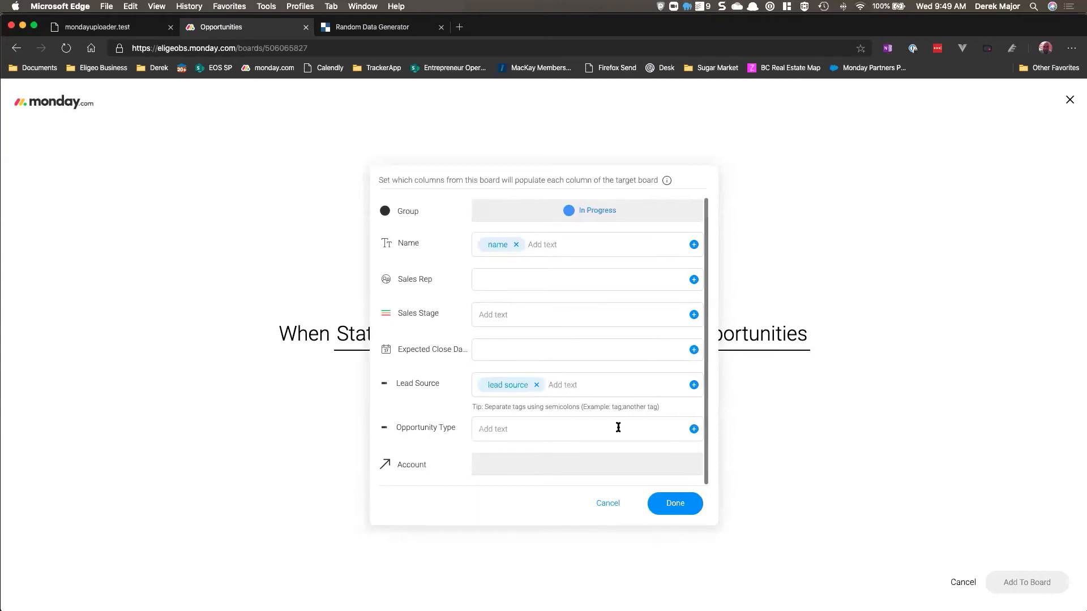
left_click(585, 432)
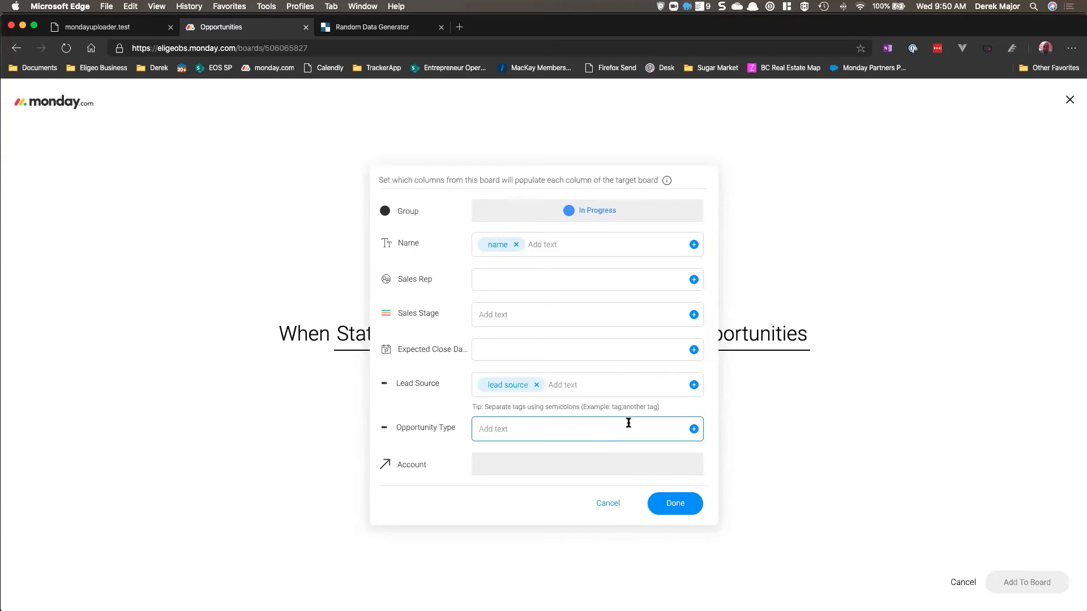
left_click(693, 314)
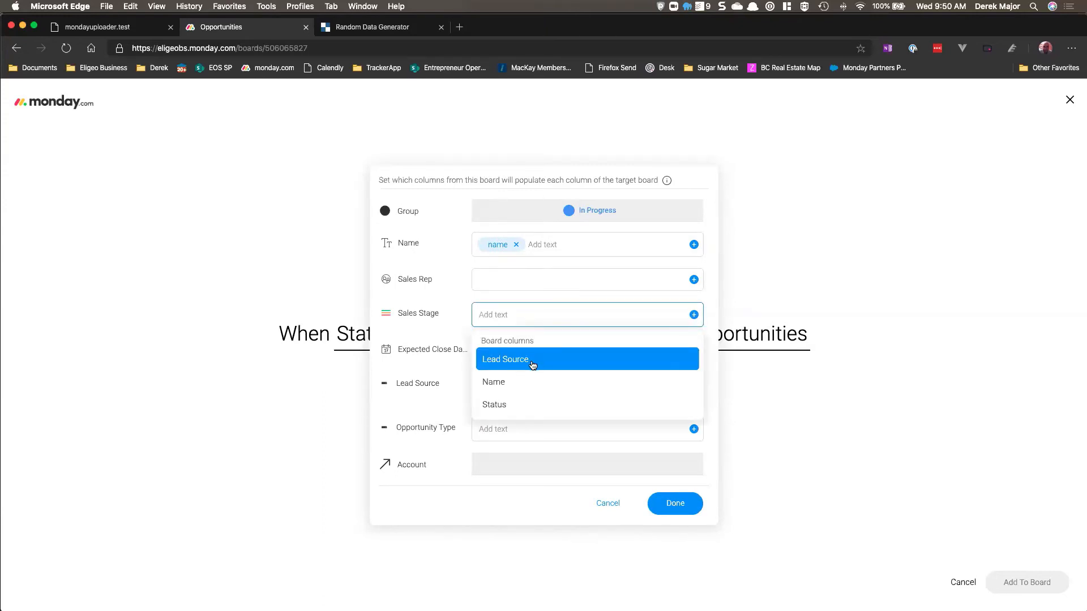
left_click(453, 311)
left_click(562, 244)
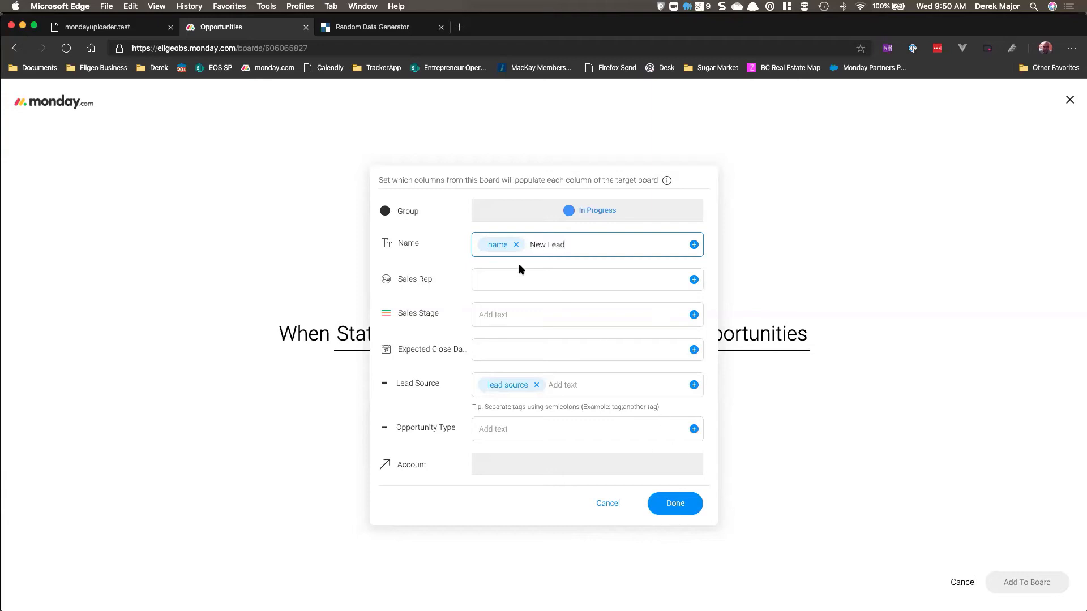
type("New Lead")
left_click(670, 504)
left_click(676, 503)
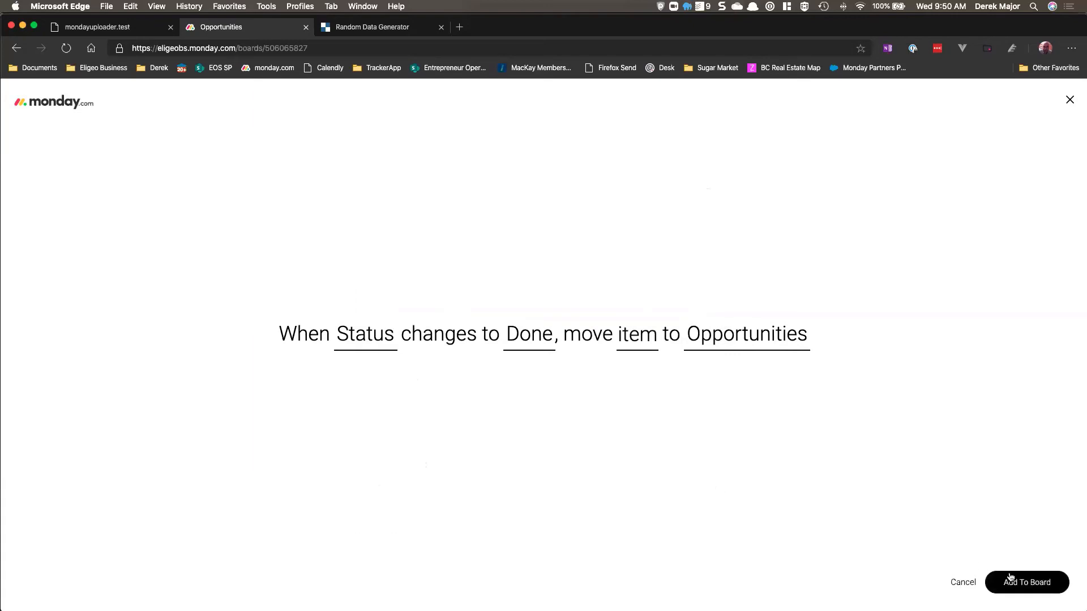
left_click(1010, 579)
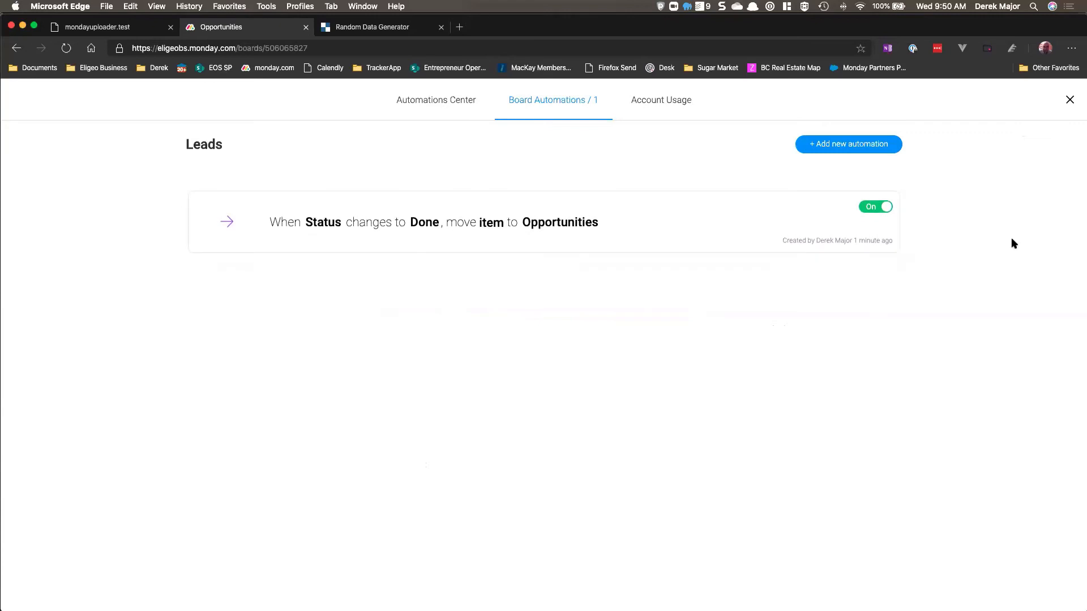
left_click(1069, 103)
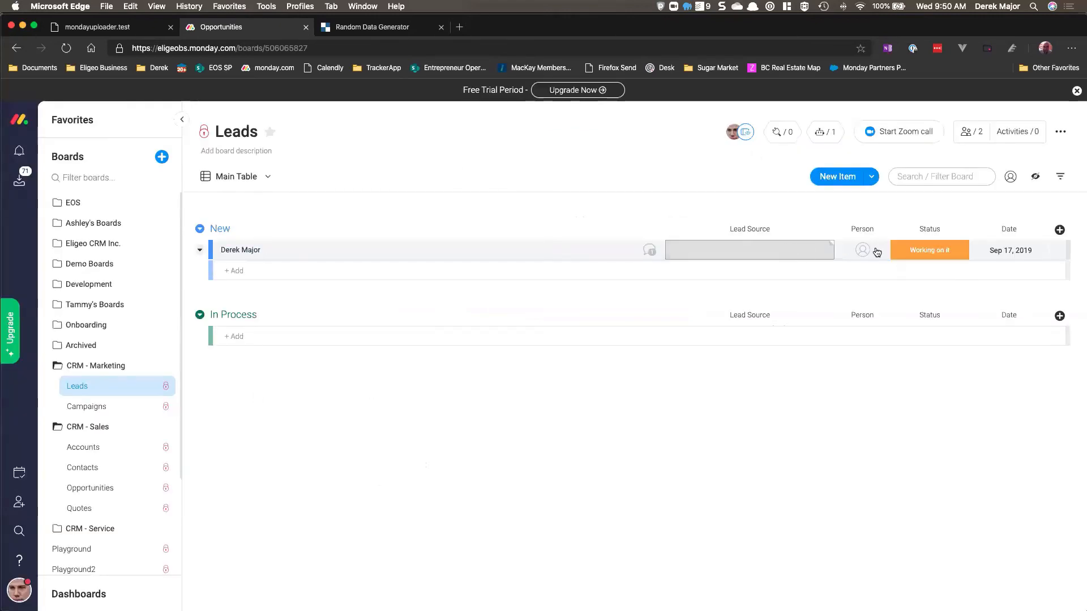
Step: Open the Opportunities board to review its items before testing the automation, then return to Leads
left_click(903, 250)
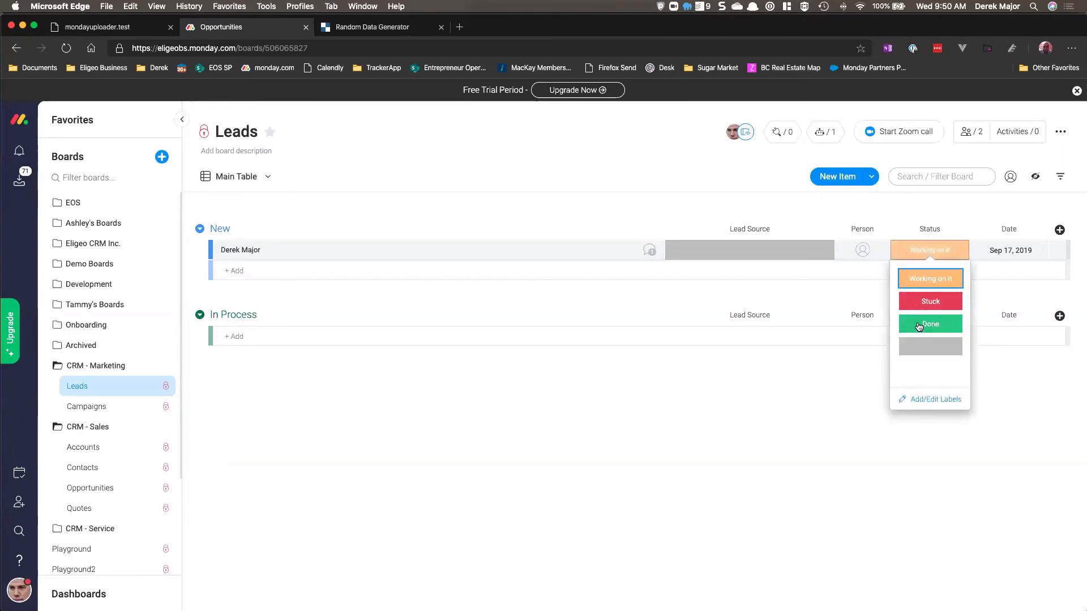
left_click(483, 226)
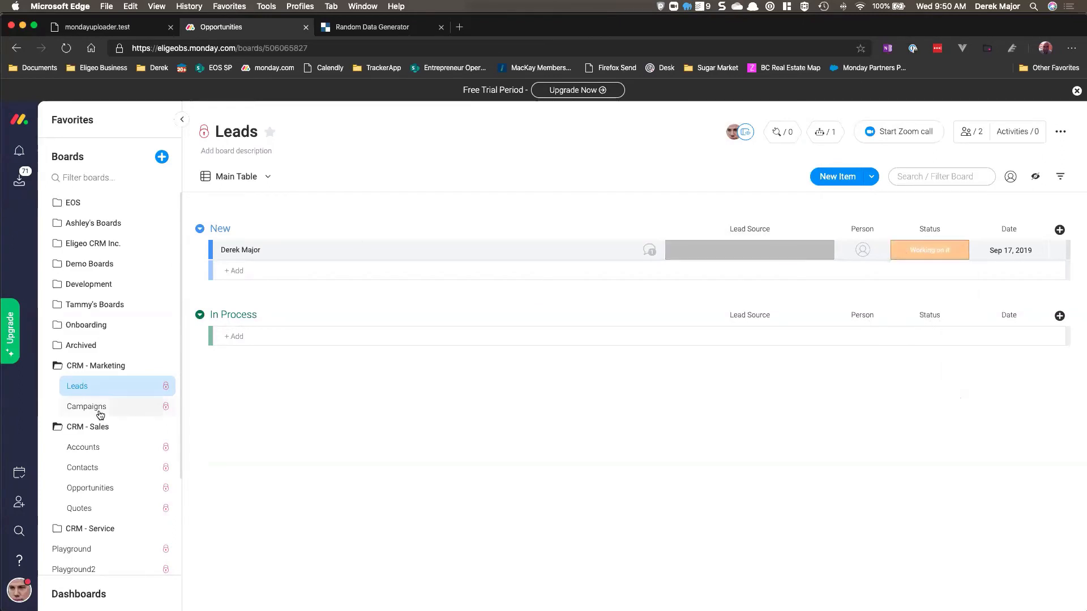
left_click(100, 489)
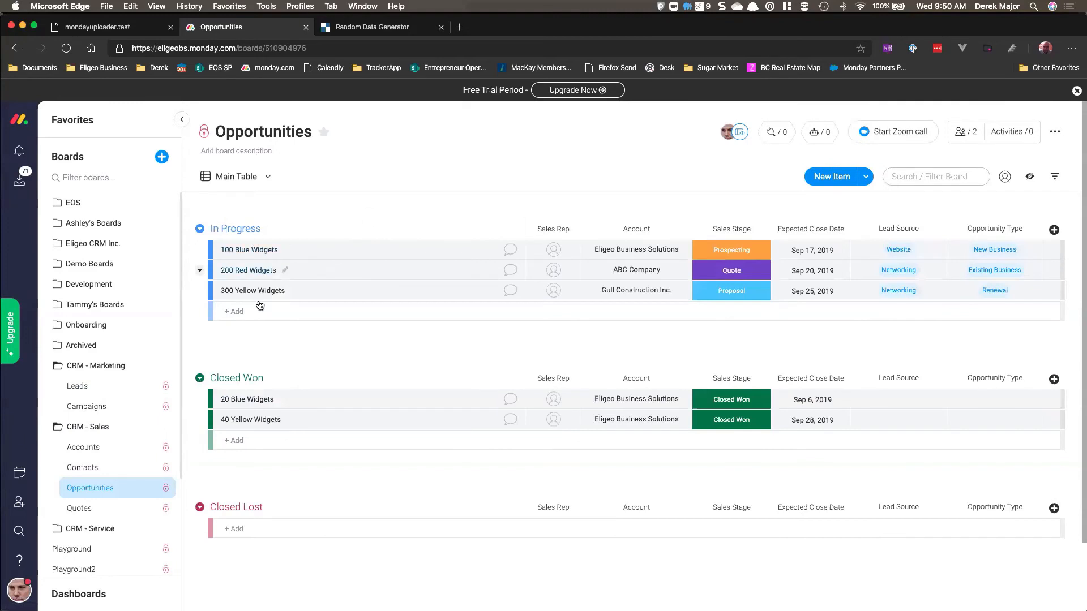
left_click(108, 385)
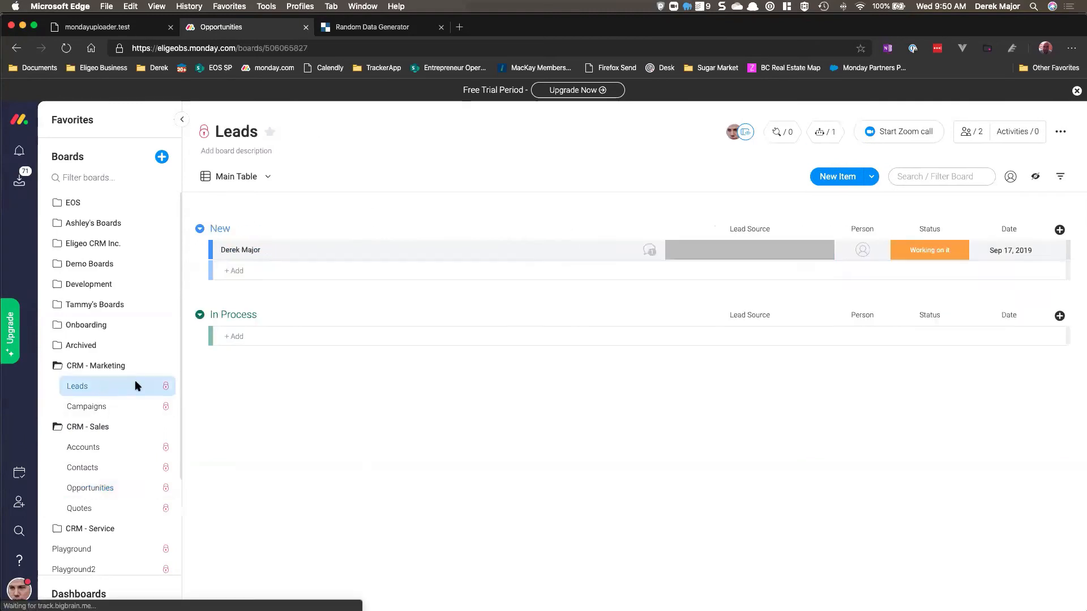
Step: Set the lead's Status to Done and open the Opportunities board to check for the moved item
left_click(933, 250)
left_click(927, 324)
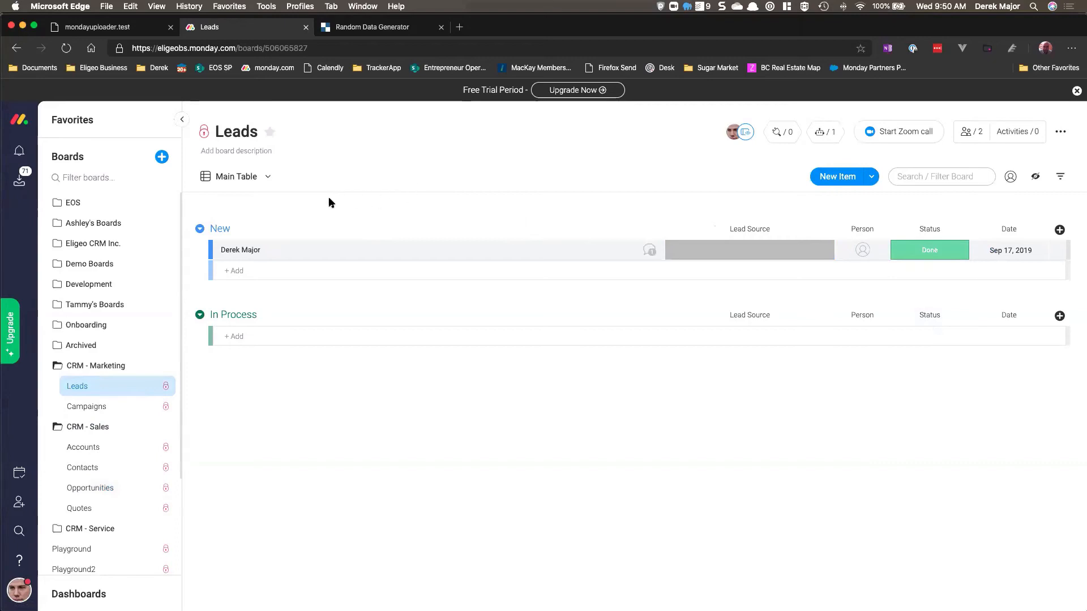
left_click(98, 491)
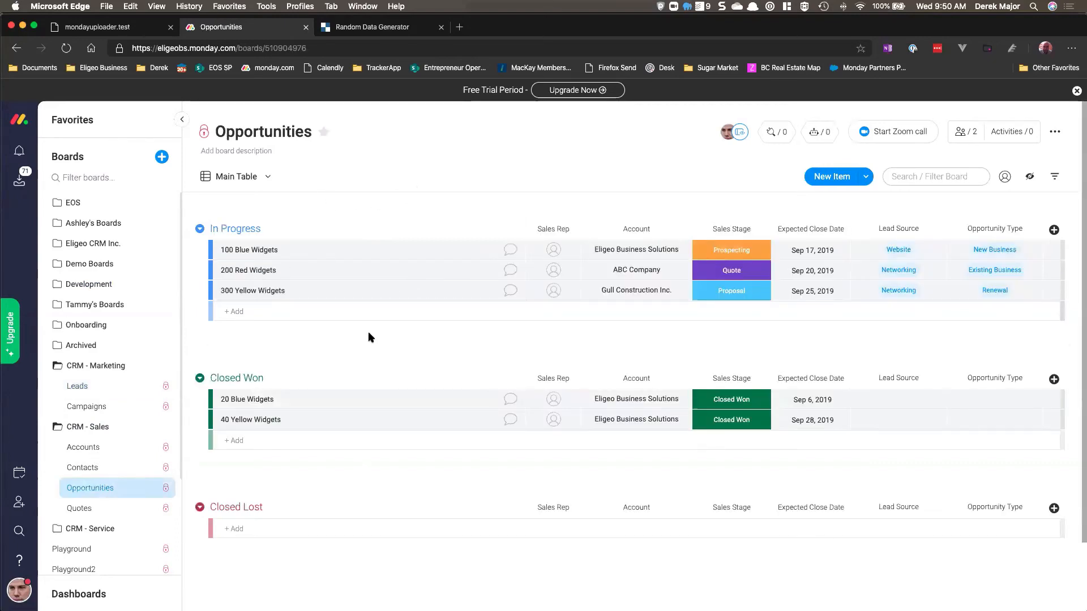
Step: Return to the Leads board, open its Move Item automation, review the item column mapping and update the automation
left_click(78, 386)
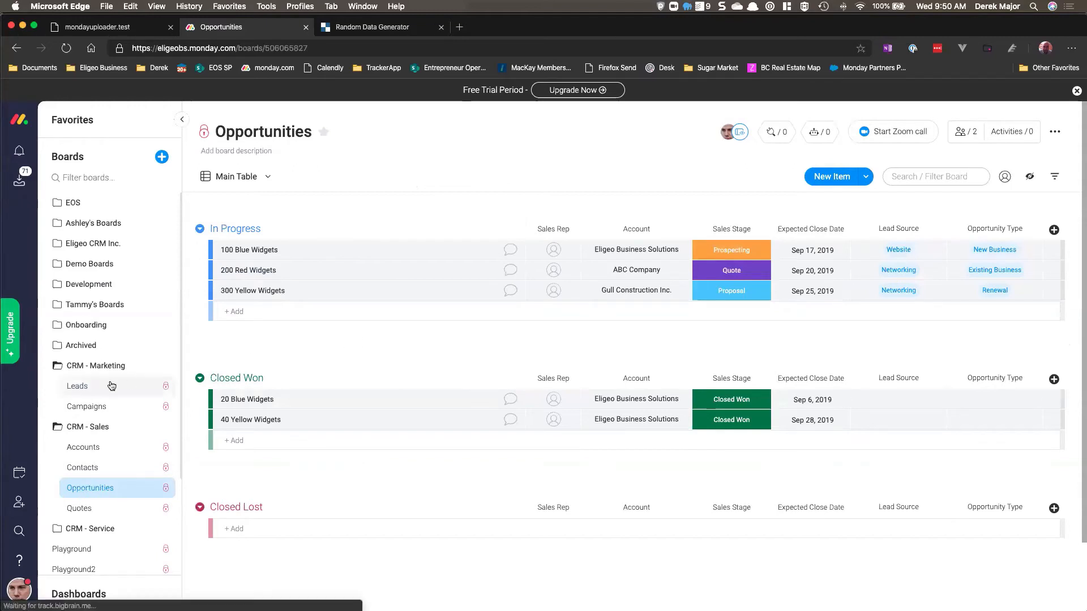
left_click(96, 489)
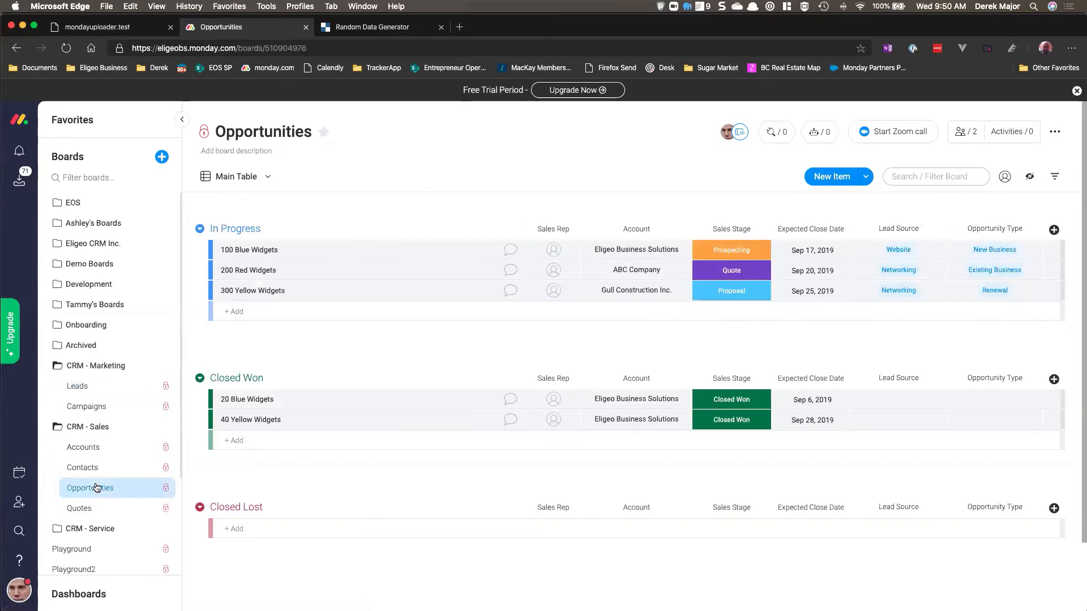
left_click(78, 386)
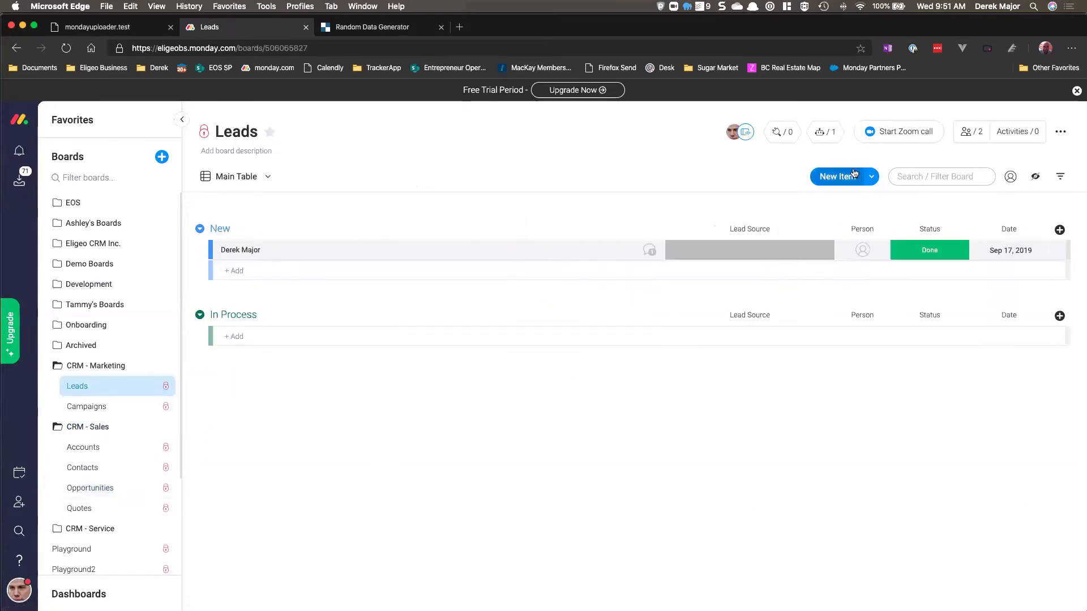
left_click(825, 131)
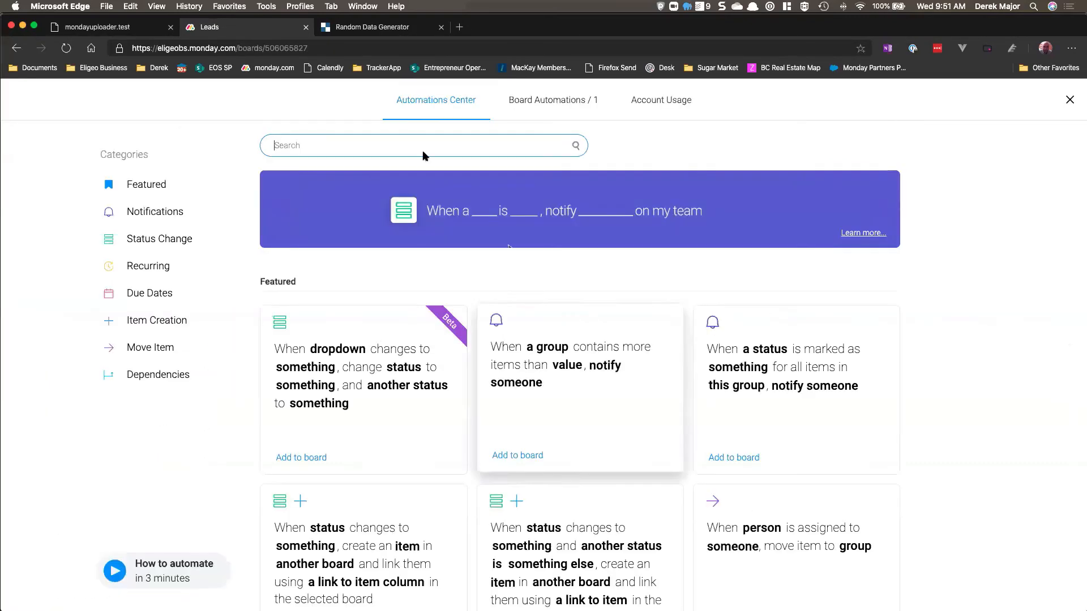
left_click(565, 106)
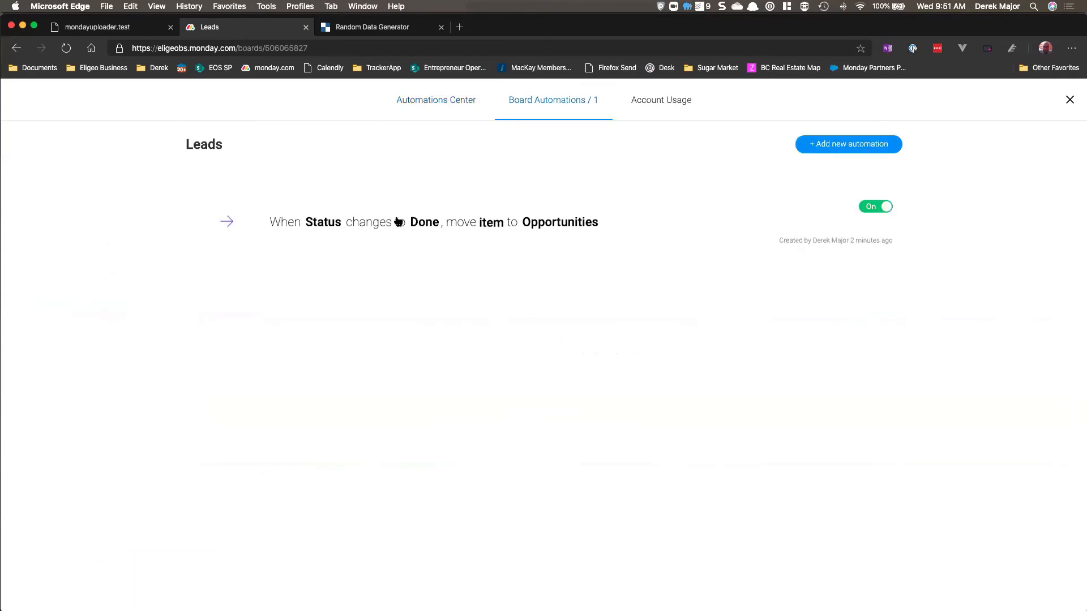
mouse_move(366, 235)
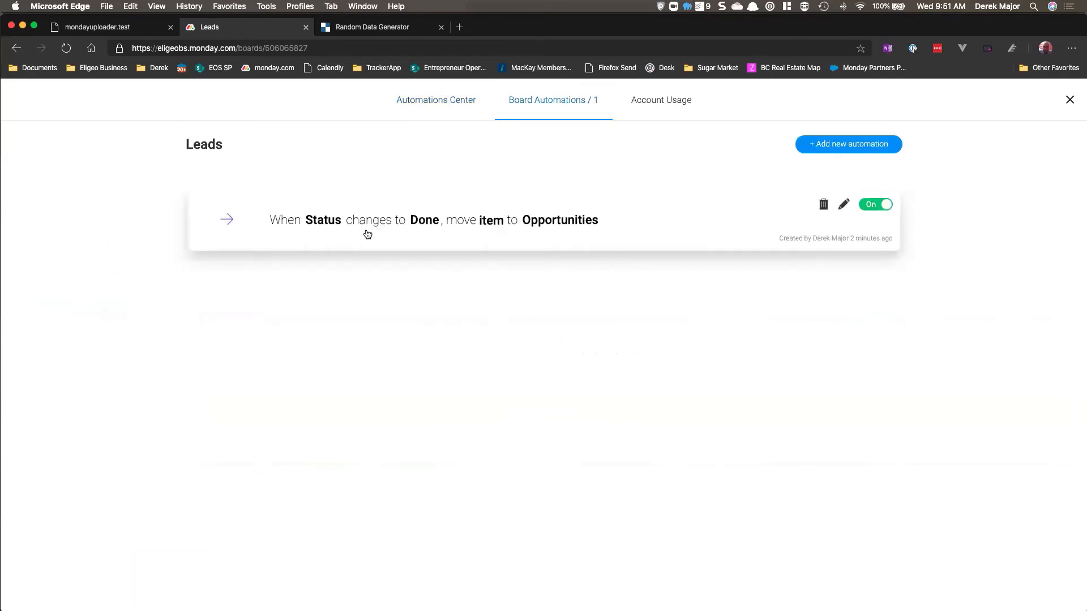
left_click(544, 232)
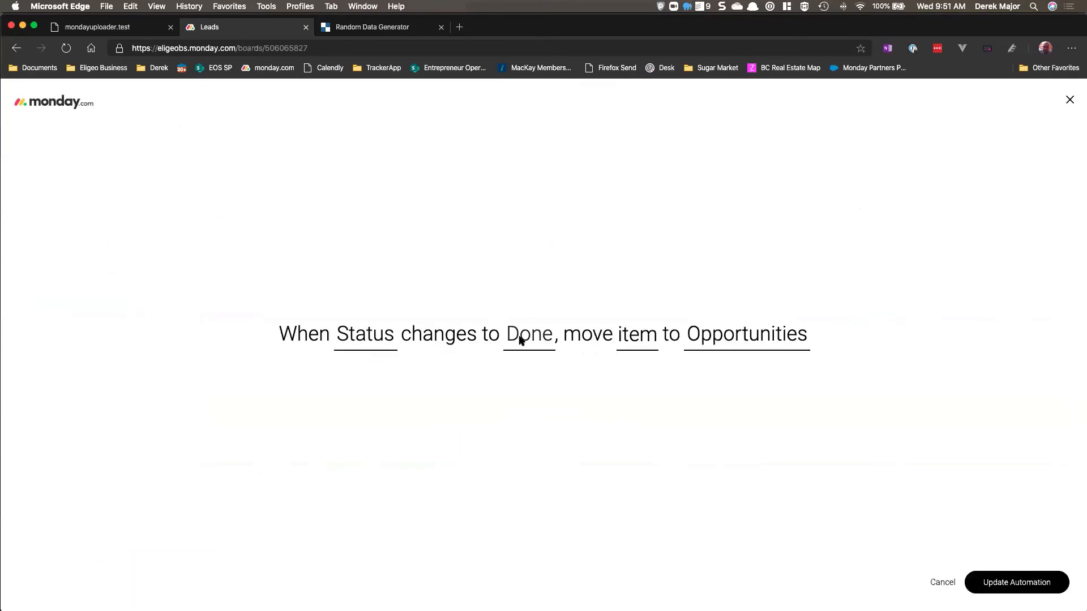
left_click(633, 337)
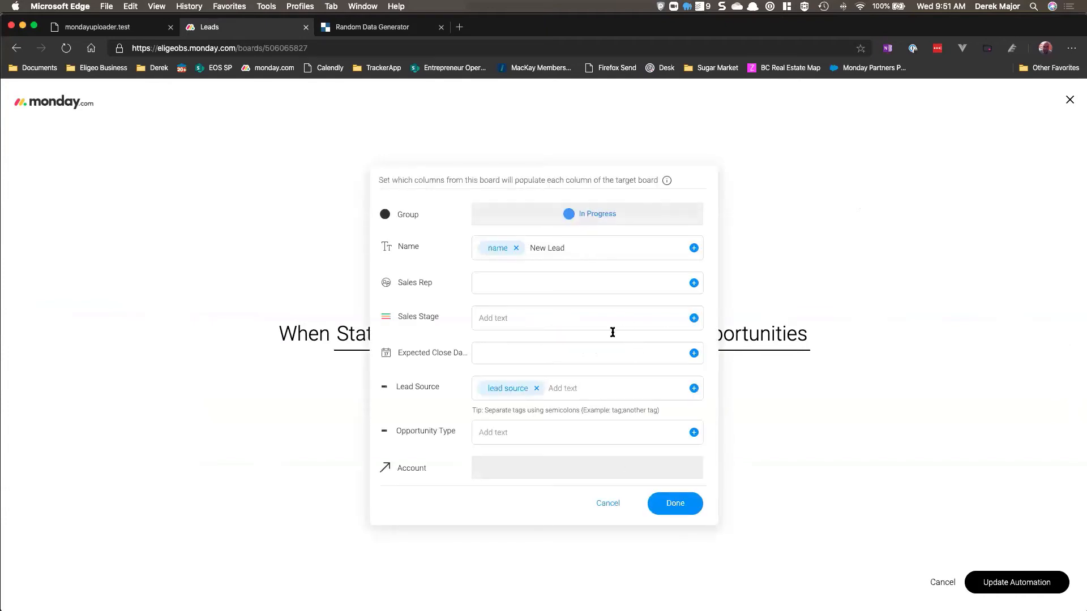
left_click(676, 504)
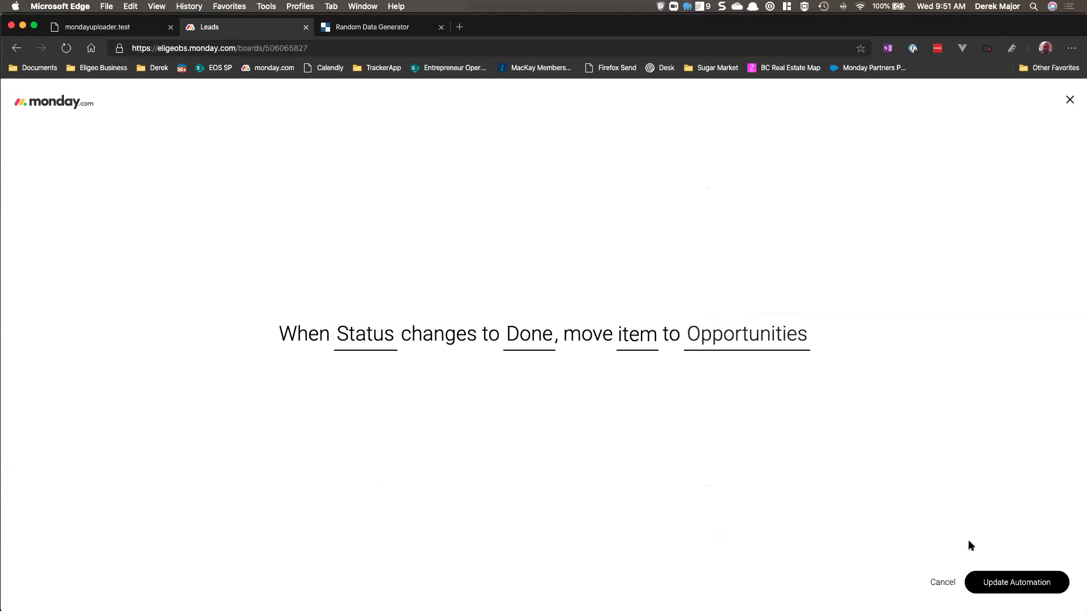
left_click(978, 583)
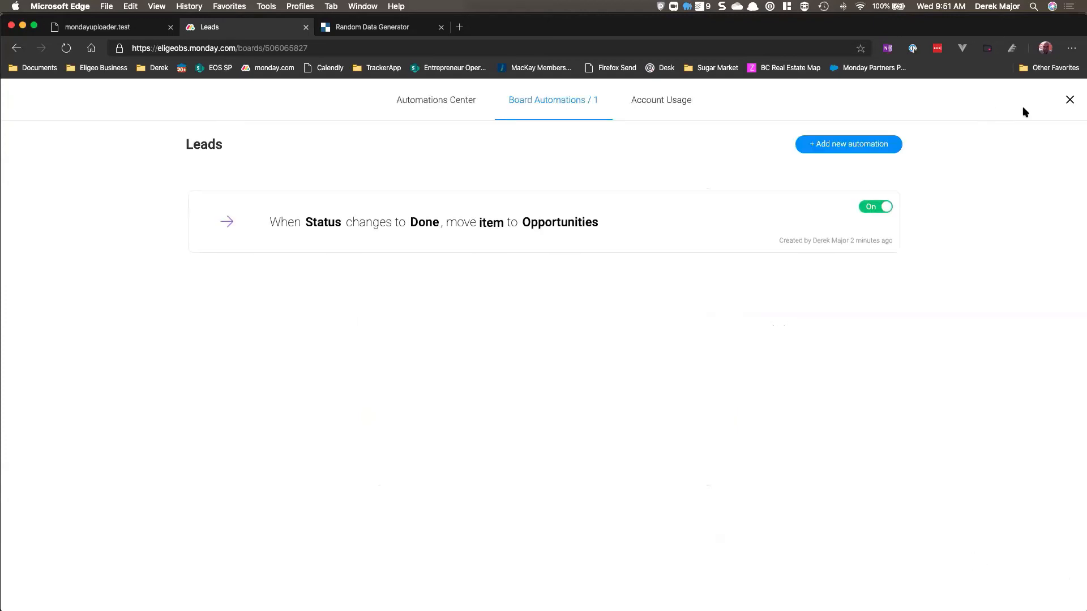
left_click(1070, 101)
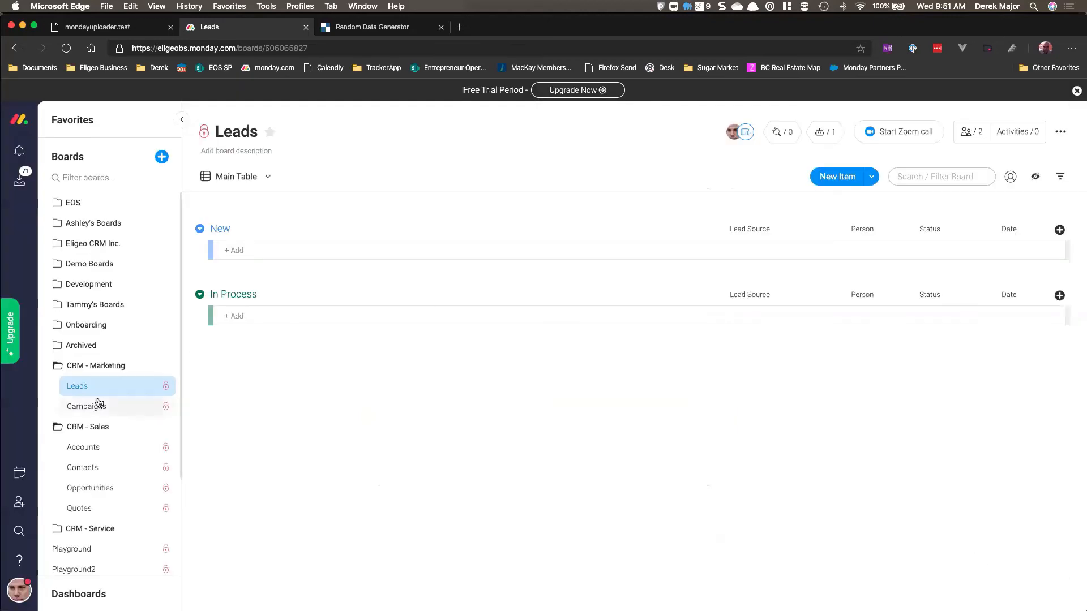
Step: On the Opportunities board, set the moved lead item's Sales Stage to Closed Won
left_click(108, 488)
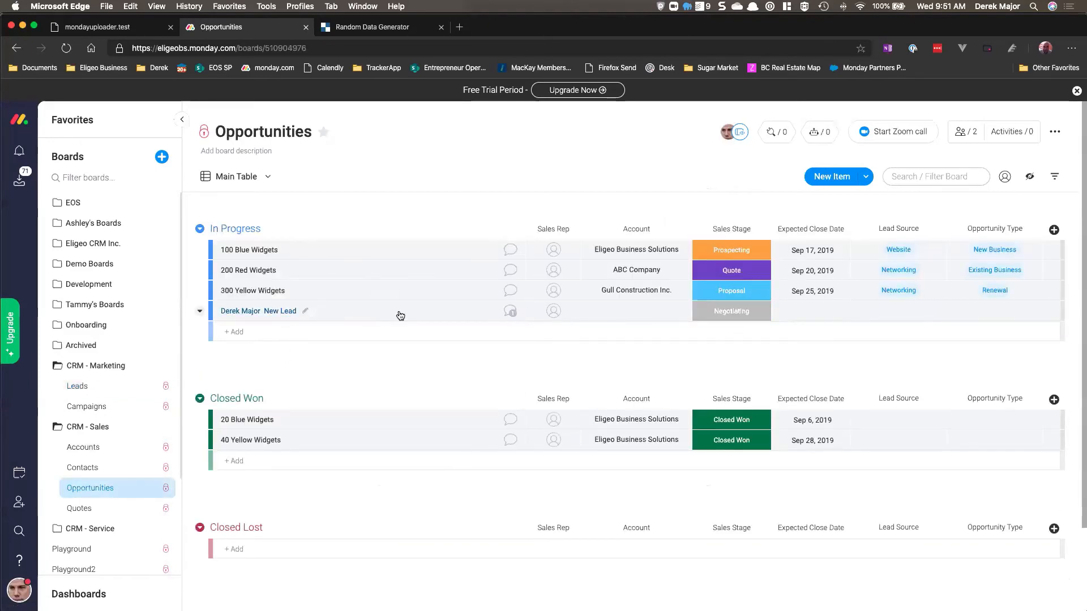
left_click(79, 386)
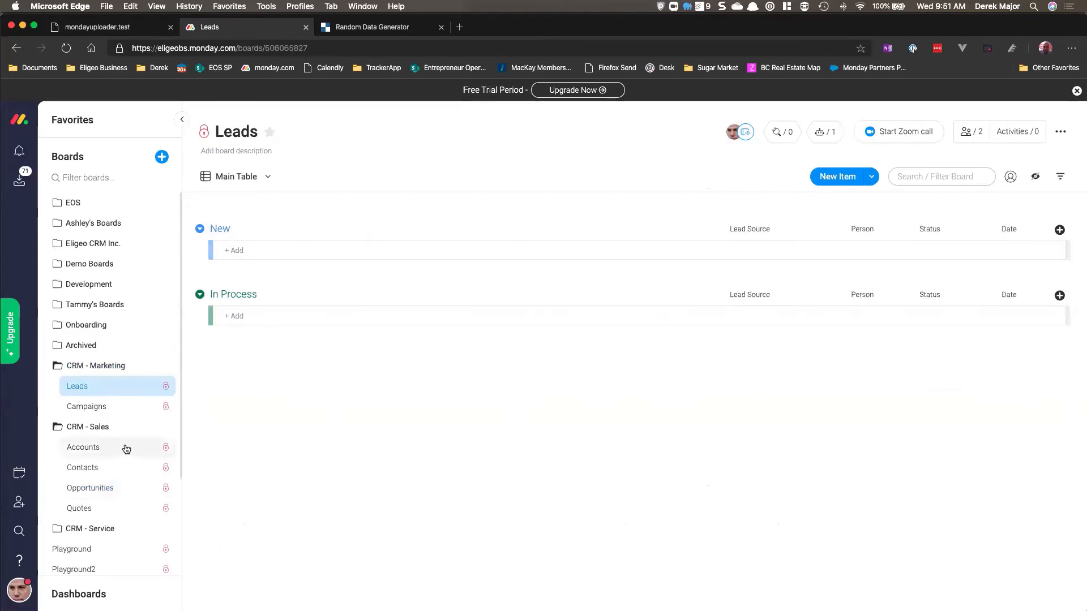
left_click(120, 488)
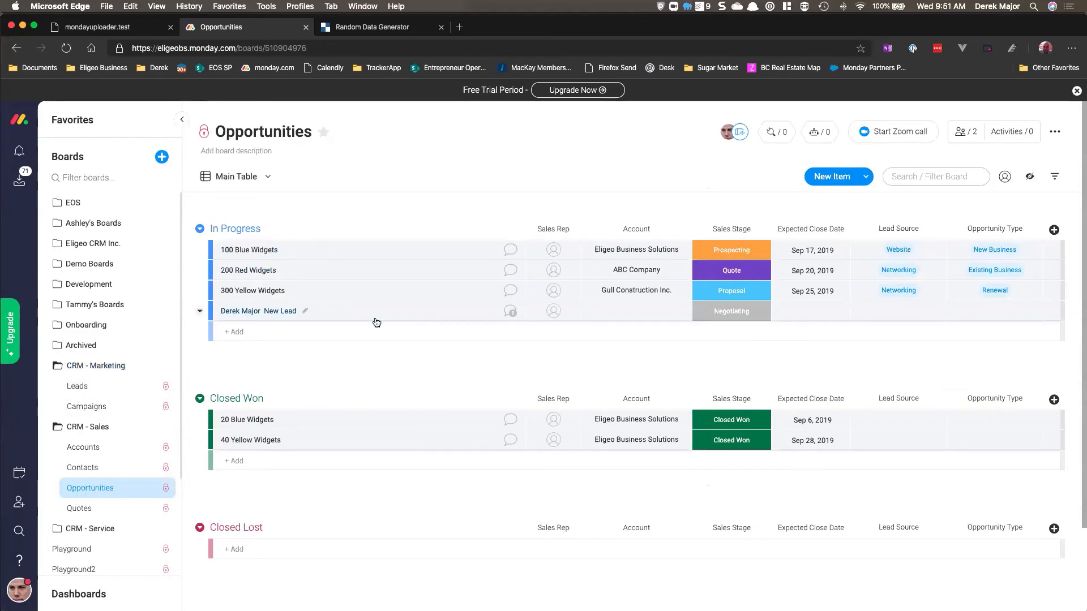
left_click(559, 314)
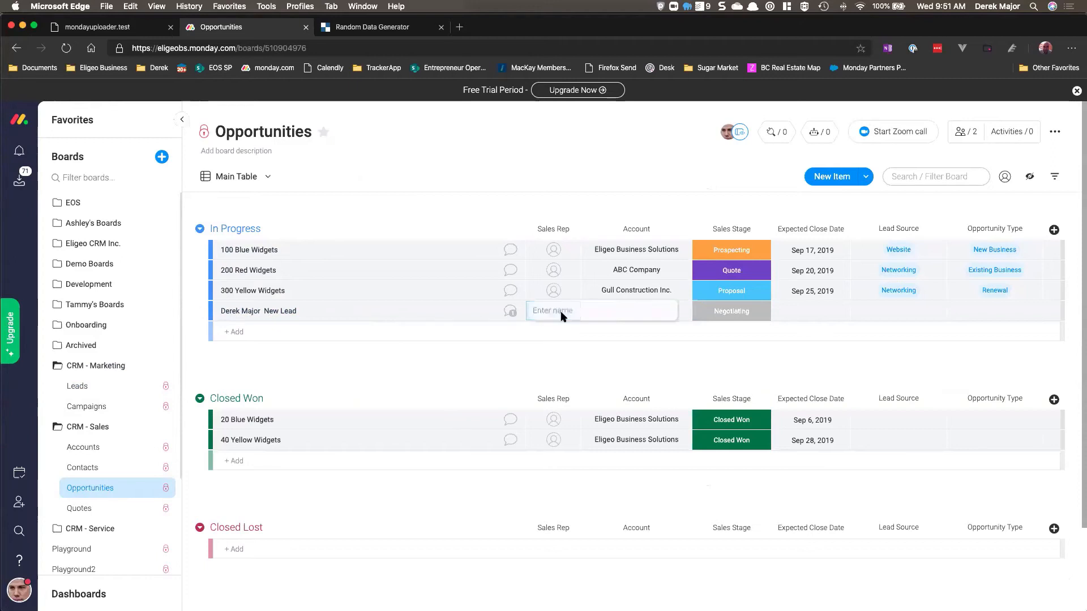
left_click(454, 348)
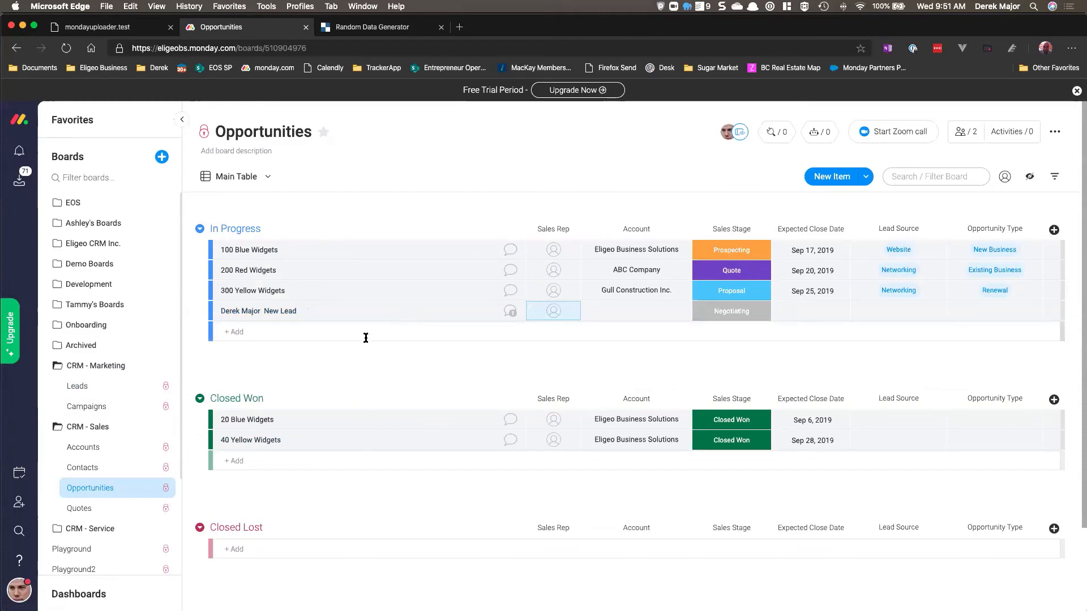
left_click(718, 317)
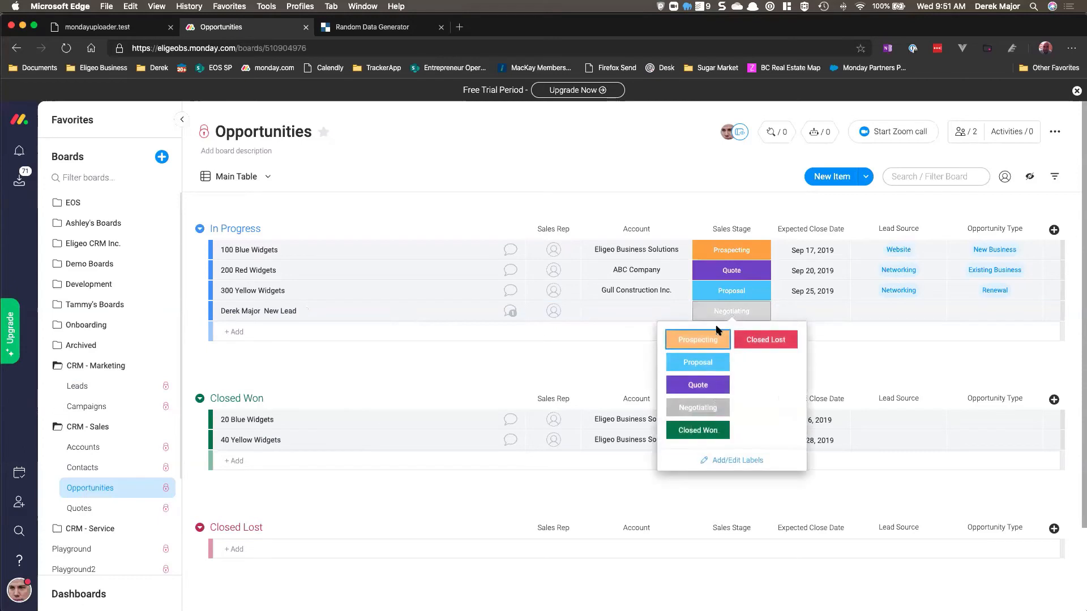
left_click(698, 430)
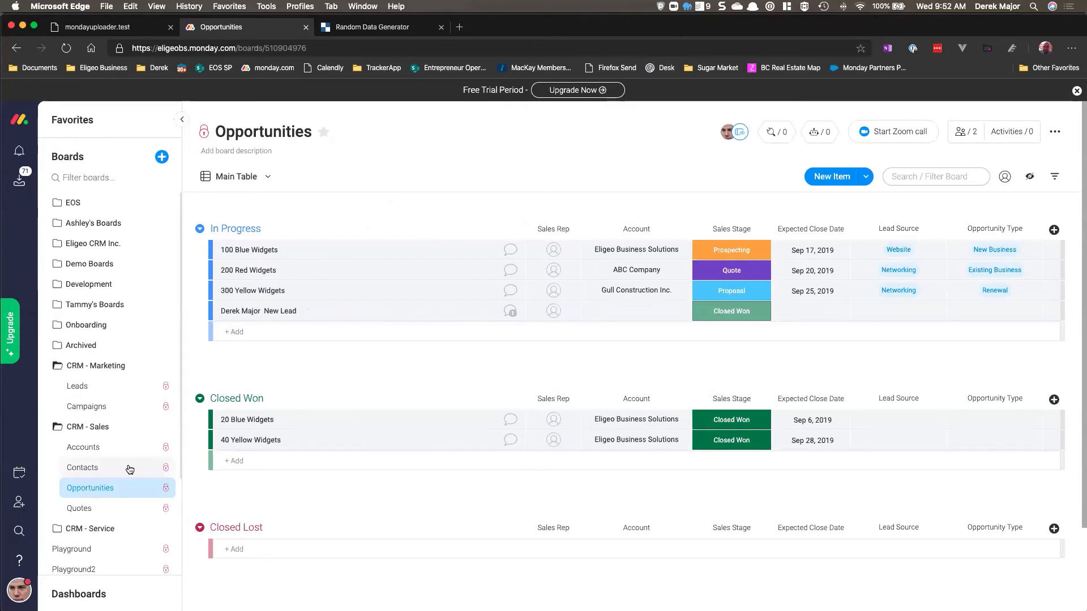
Step: Open the Webinar Test board and browse the Column Center's available column types without adding one
left_click(79, 385)
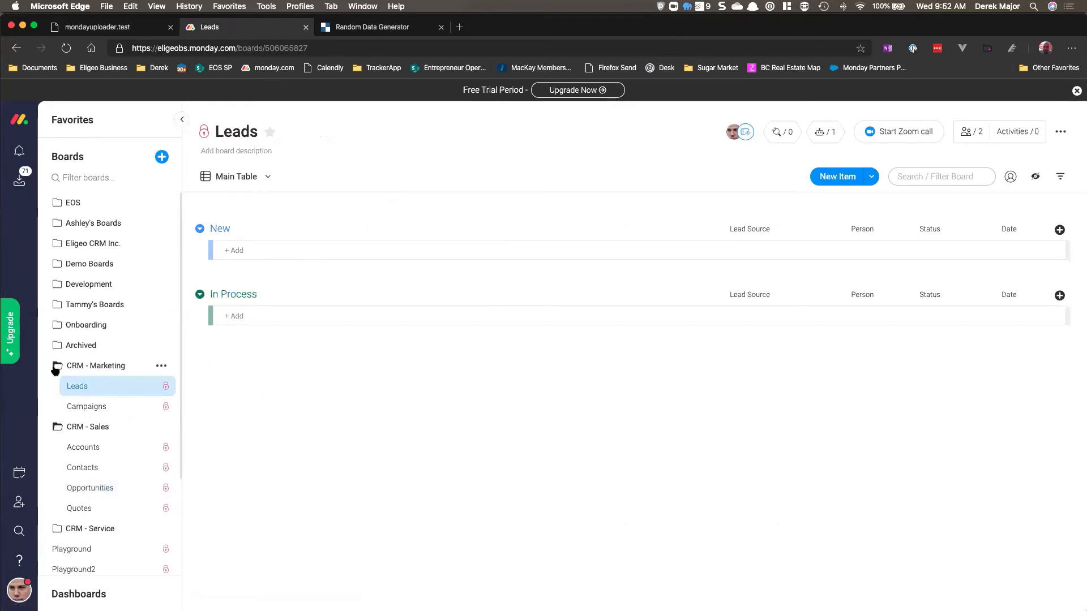
left_click(57, 368)
left_click(58, 386)
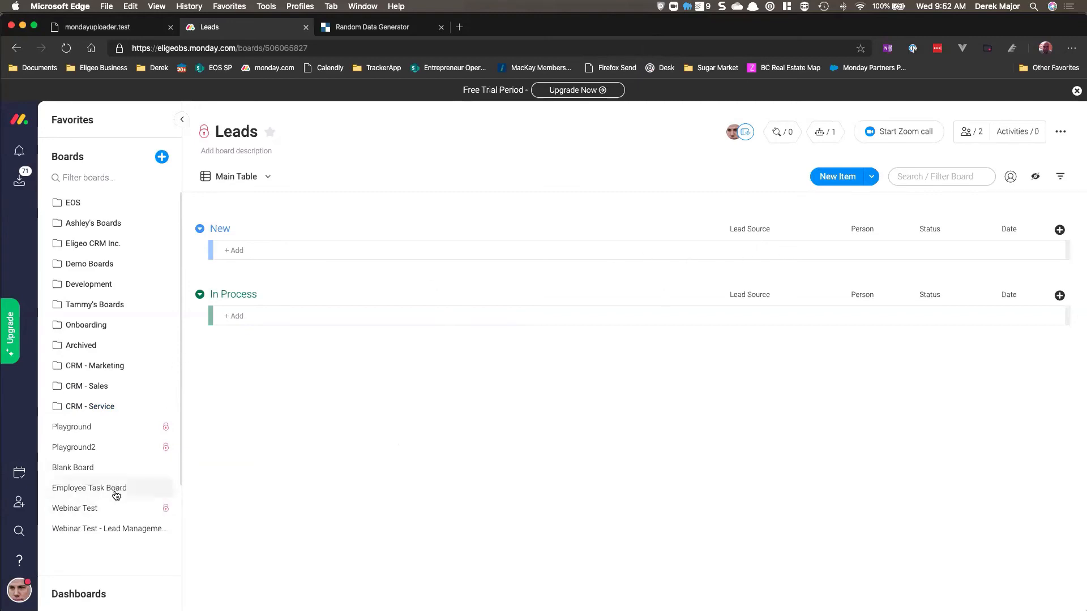
left_click(79, 508)
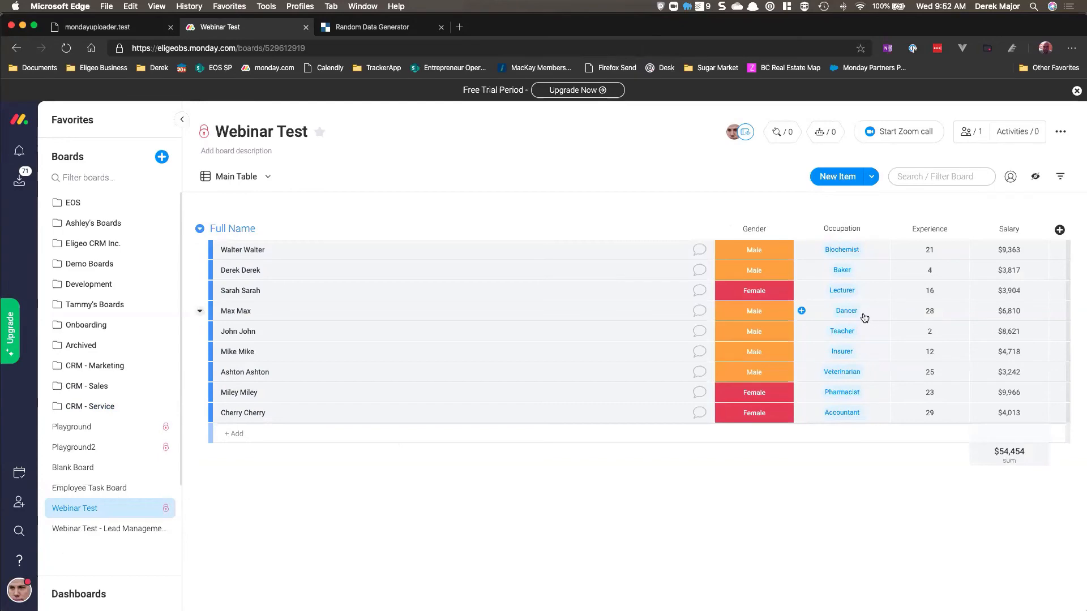
left_click(1058, 232)
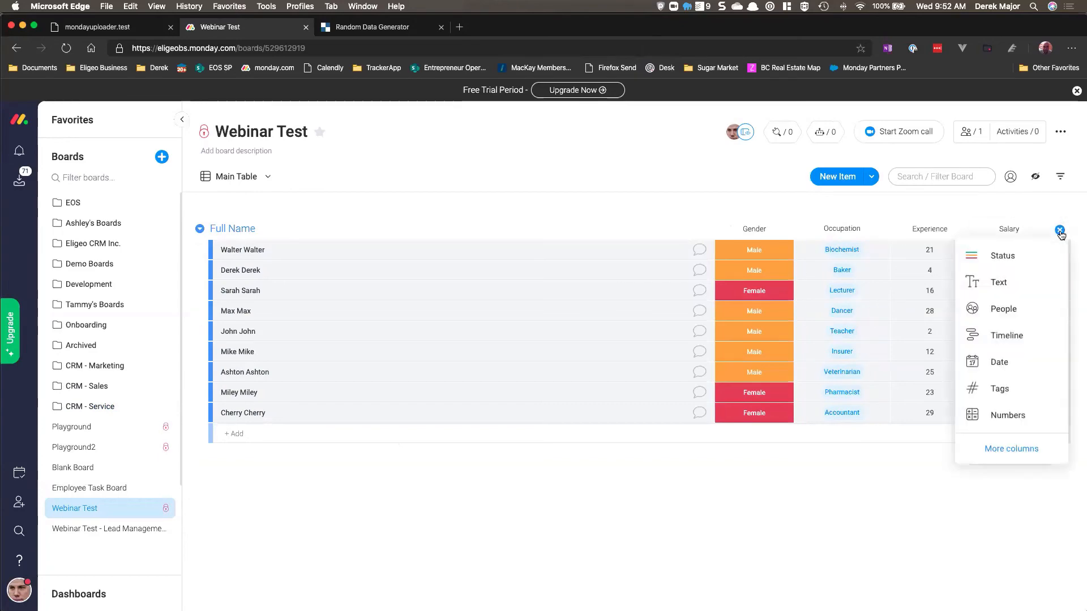
left_click(1011, 452)
scroll(441, 337, "down", 5)
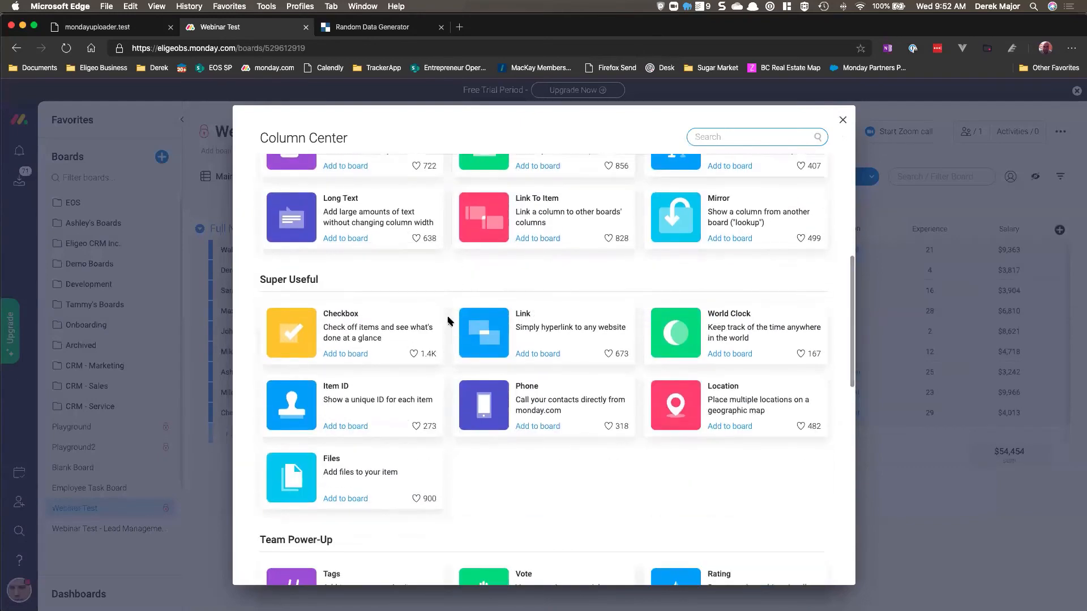
scroll(448, 321, "down", 4)
scroll(448, 321, "up", 10)
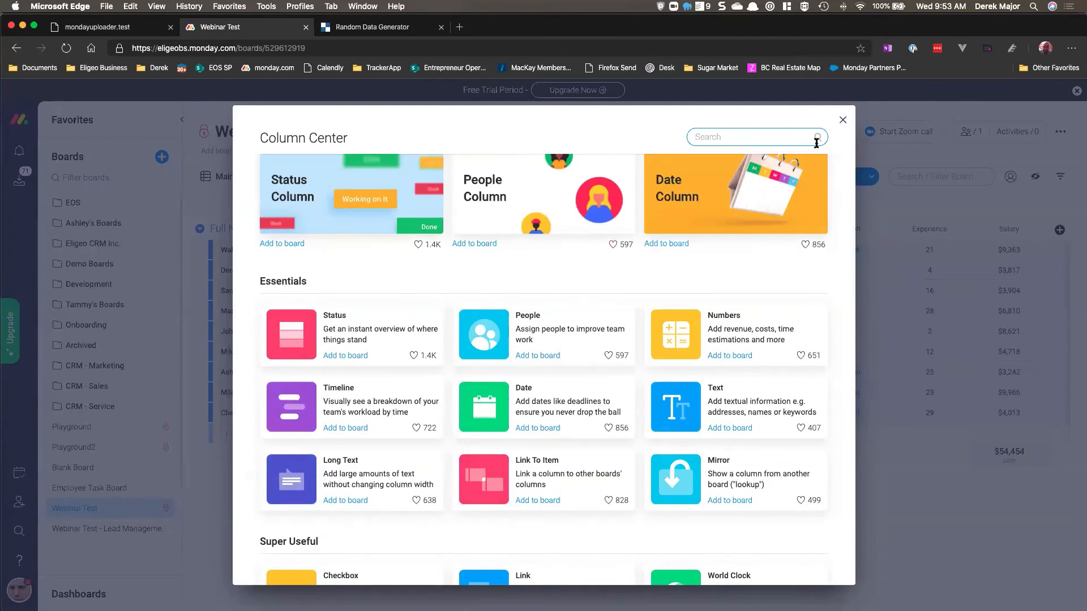
left_click(843, 120)
Step: Switch to the uploader tab, then return to monday.com to view the Leads and Accounts boards
left_click(115, 27)
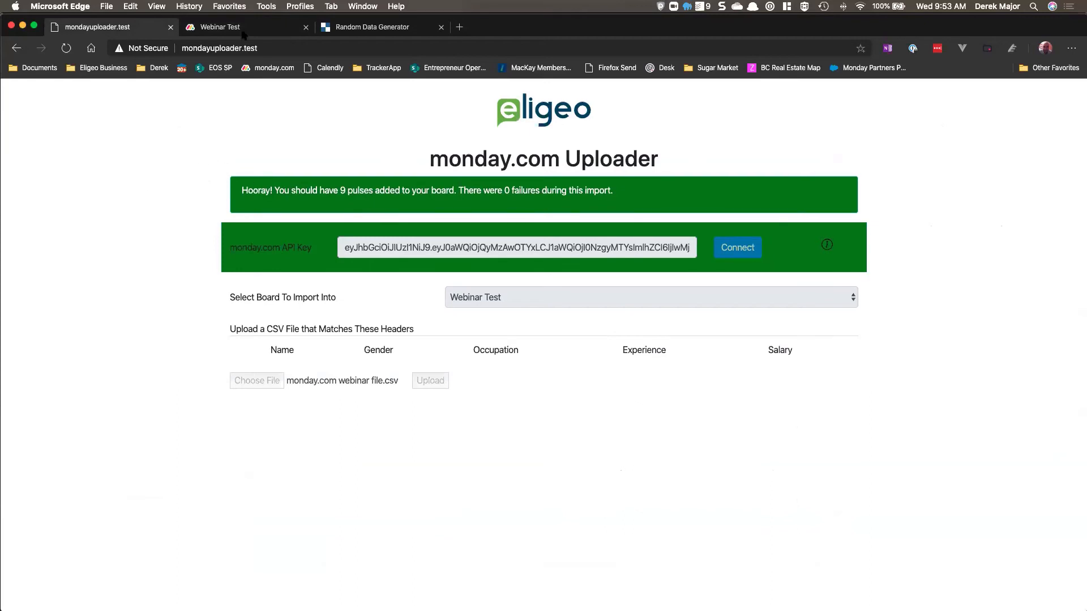
left_click(243, 29)
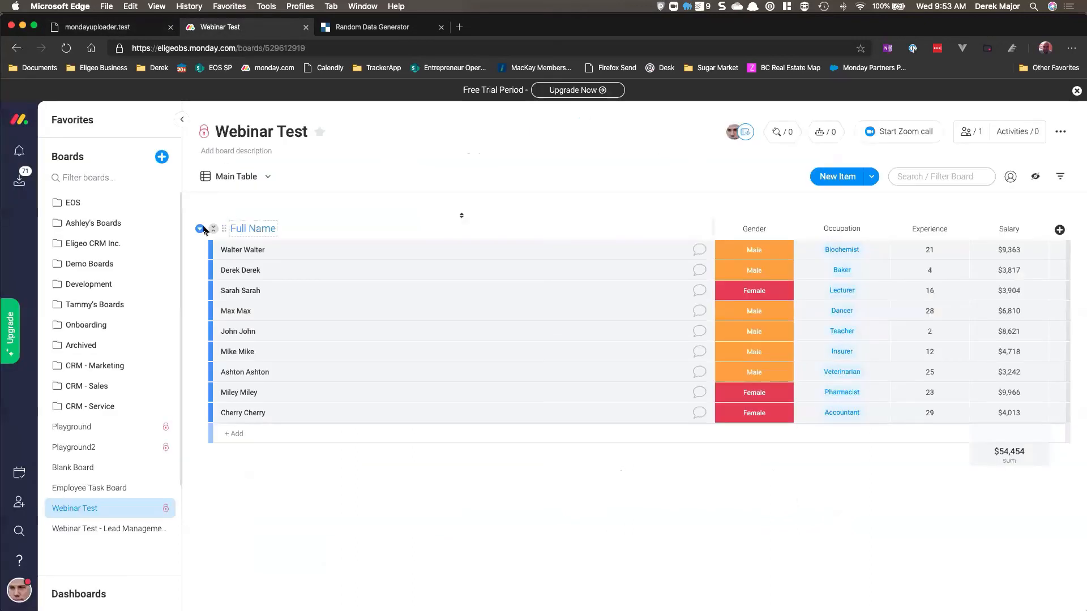
left_click(58, 369)
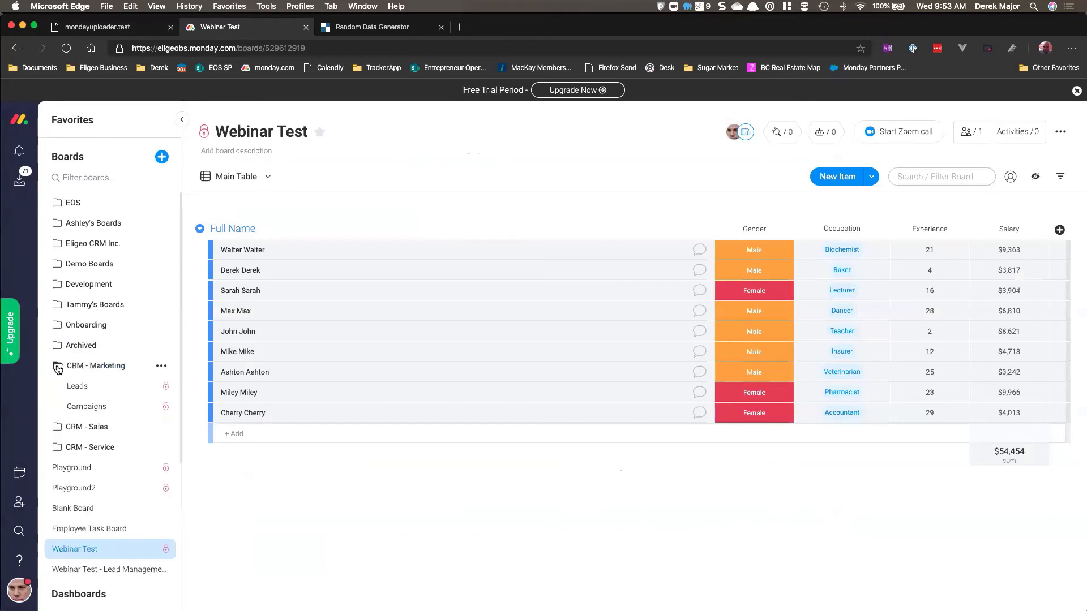
left_click(83, 388)
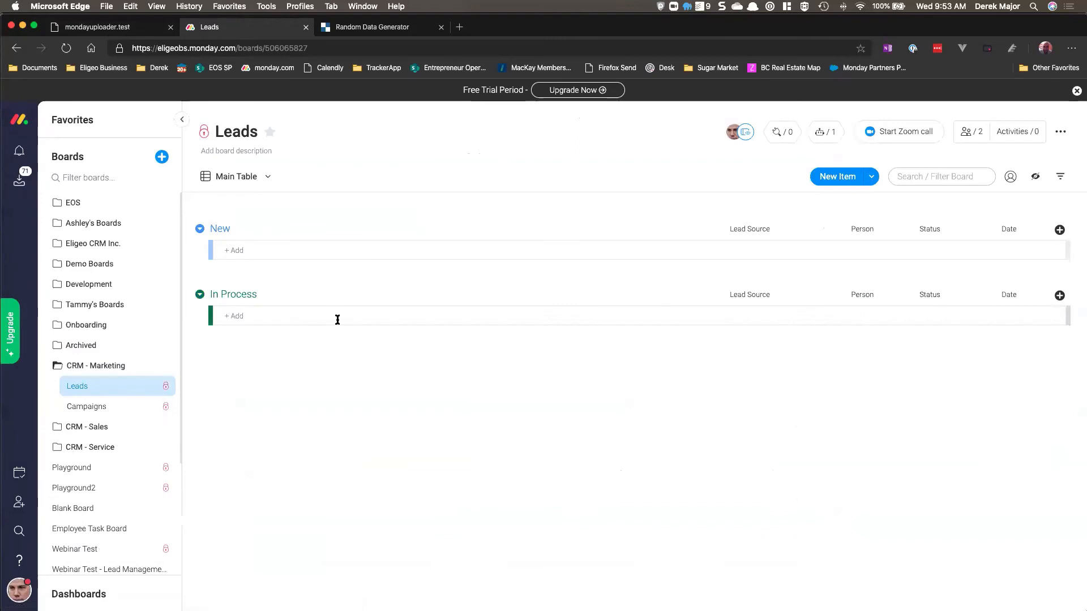
left_click(58, 429)
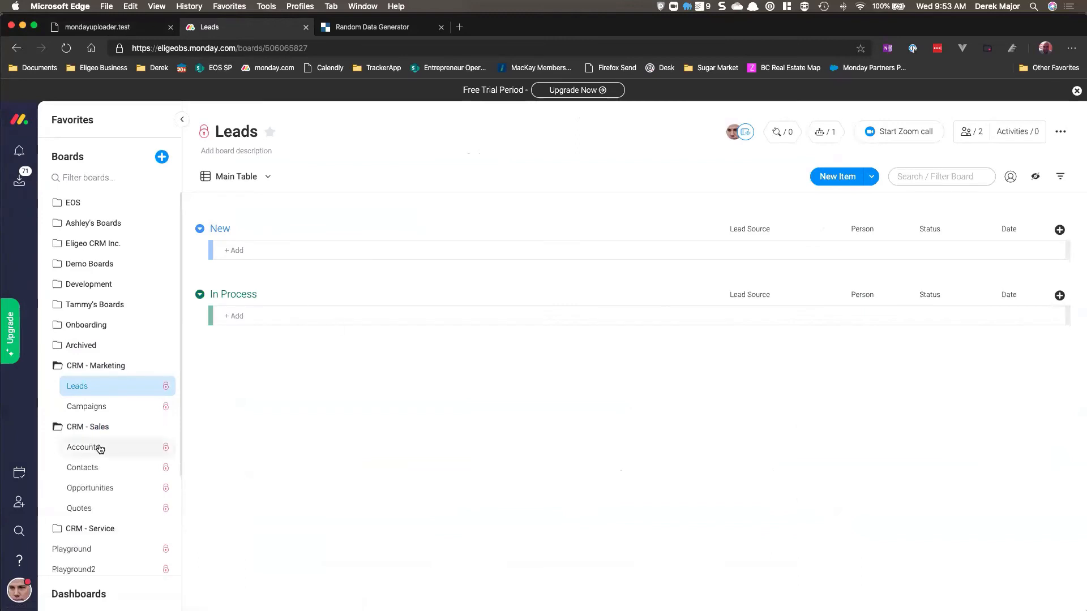
left_click(99, 449)
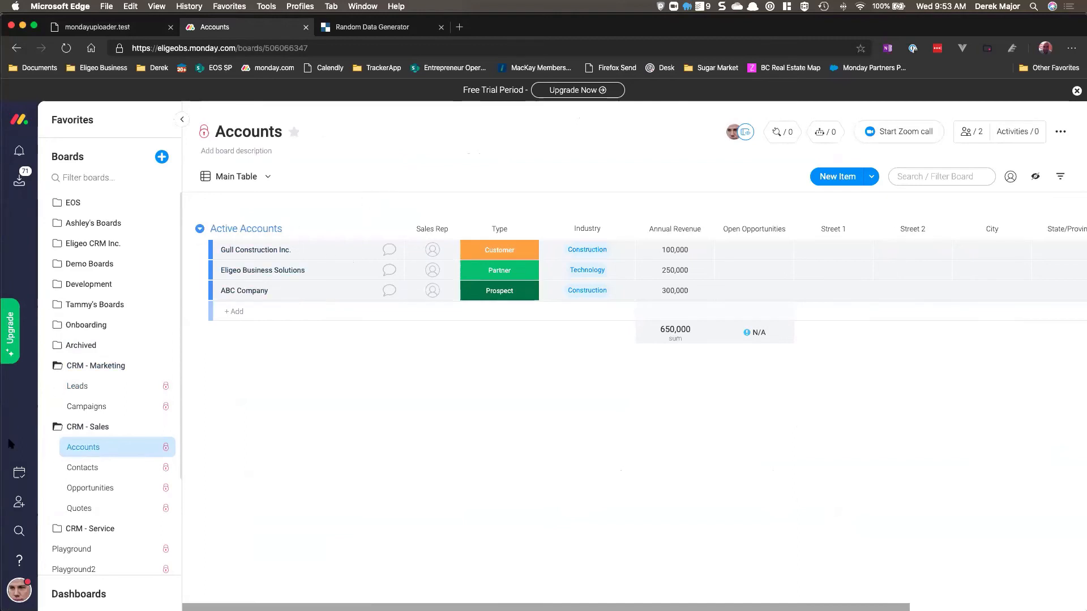
Step: Collapse the CRM folders, open the Webinar Test board and look through its board menu actions
left_click(59, 429)
left_click(59, 367)
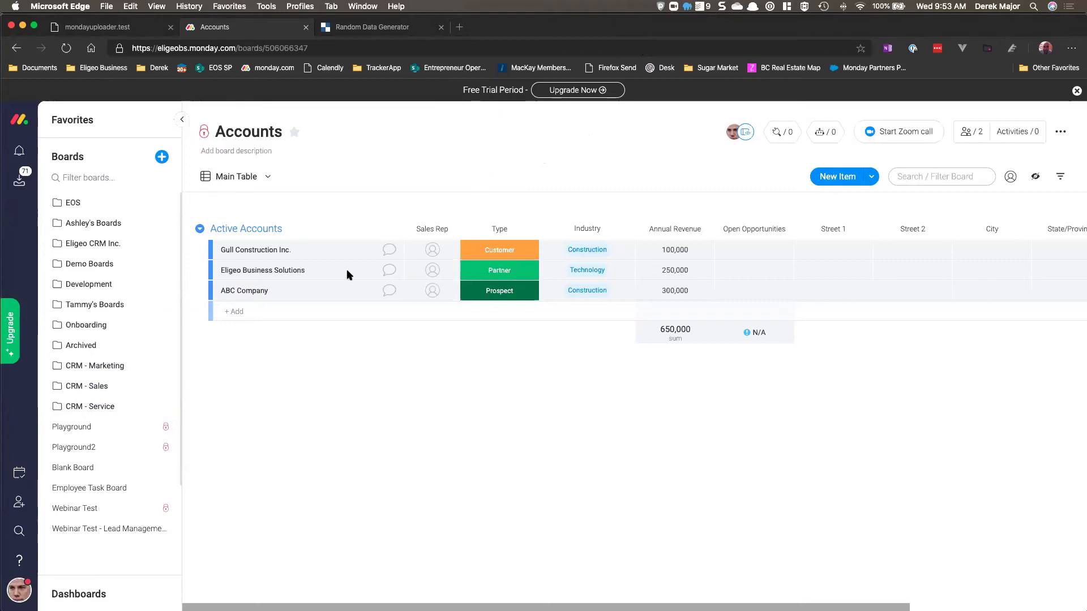
left_click(109, 509)
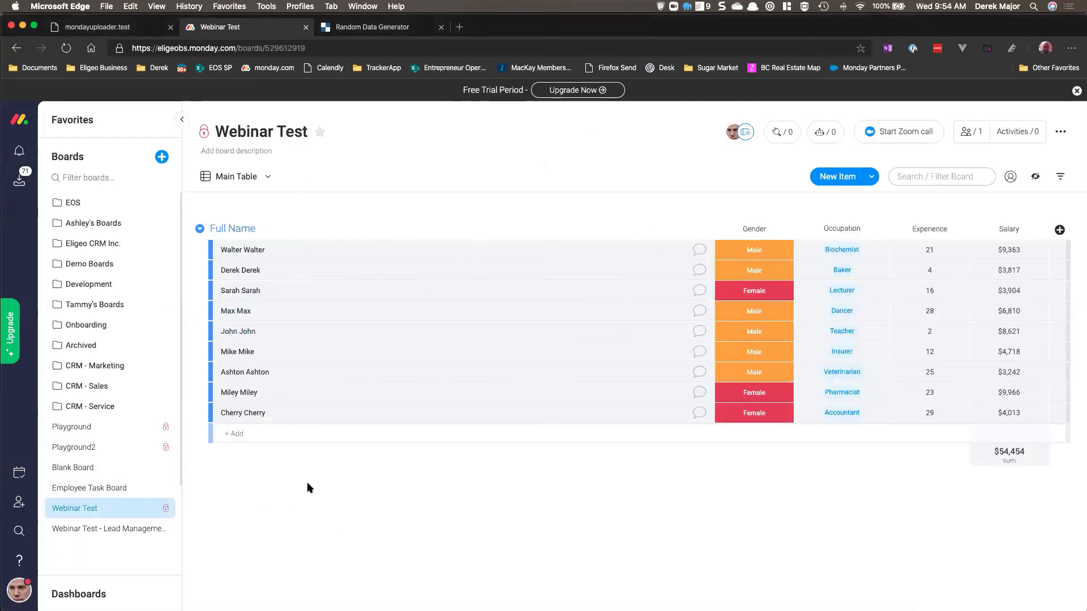
left_click(1063, 133)
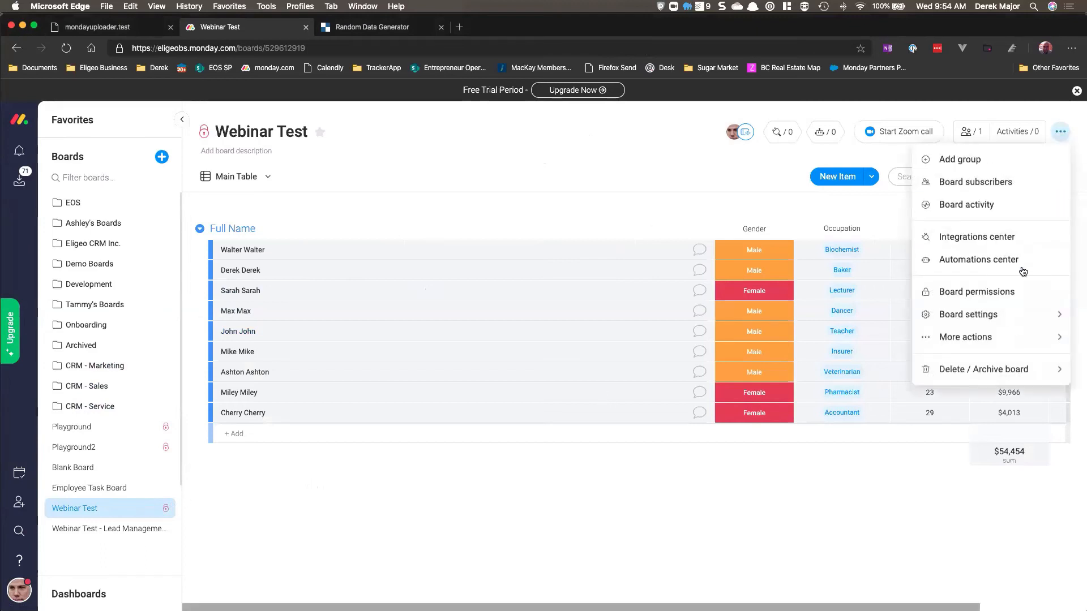
mouse_move(1003, 326)
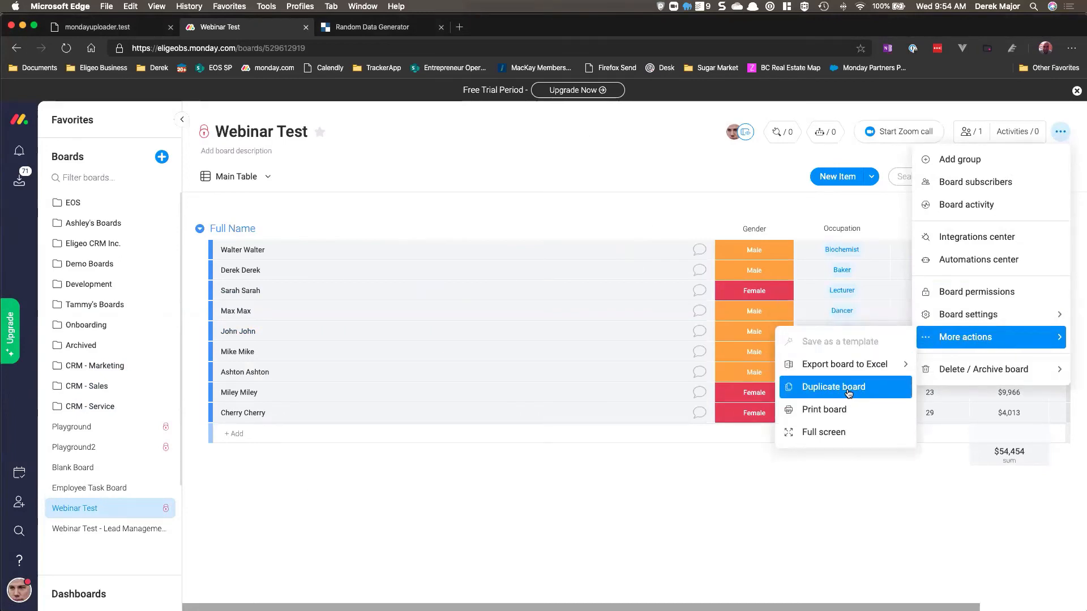
left_click(425, 462)
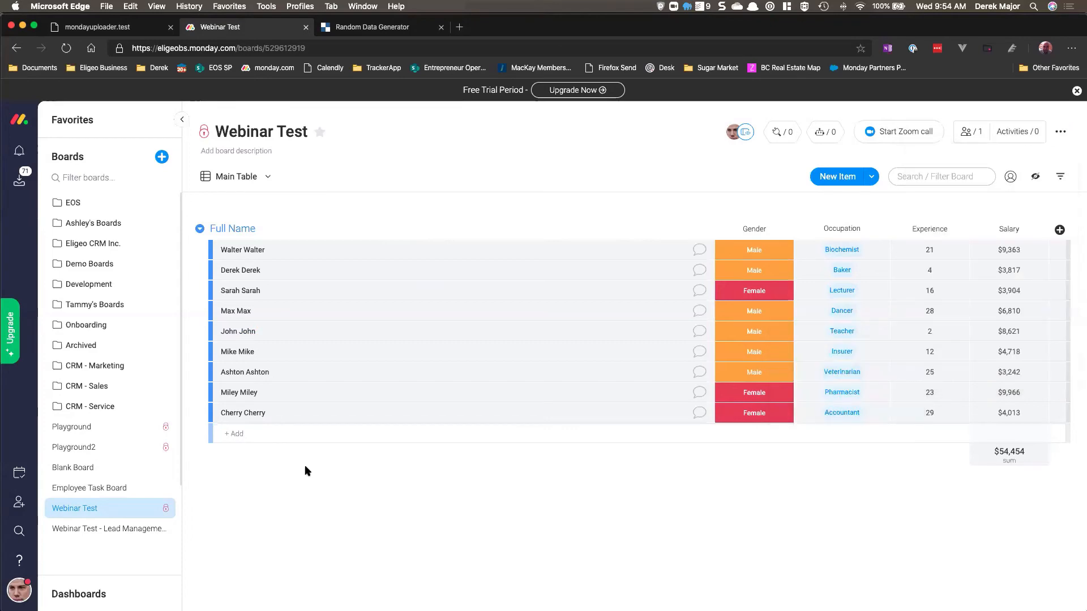
right_click(104, 510)
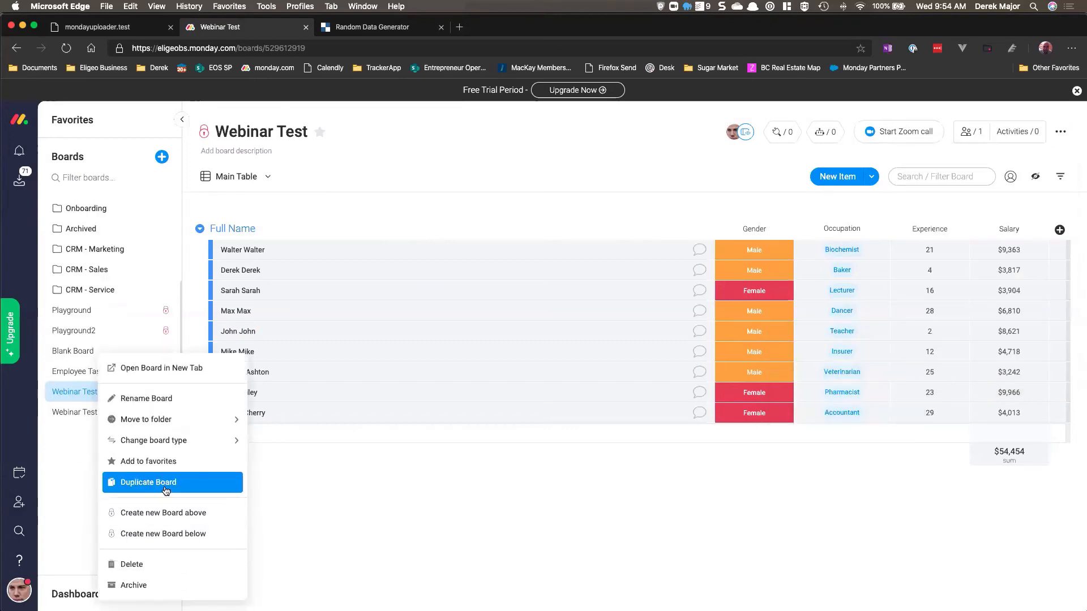
left_click(167, 486)
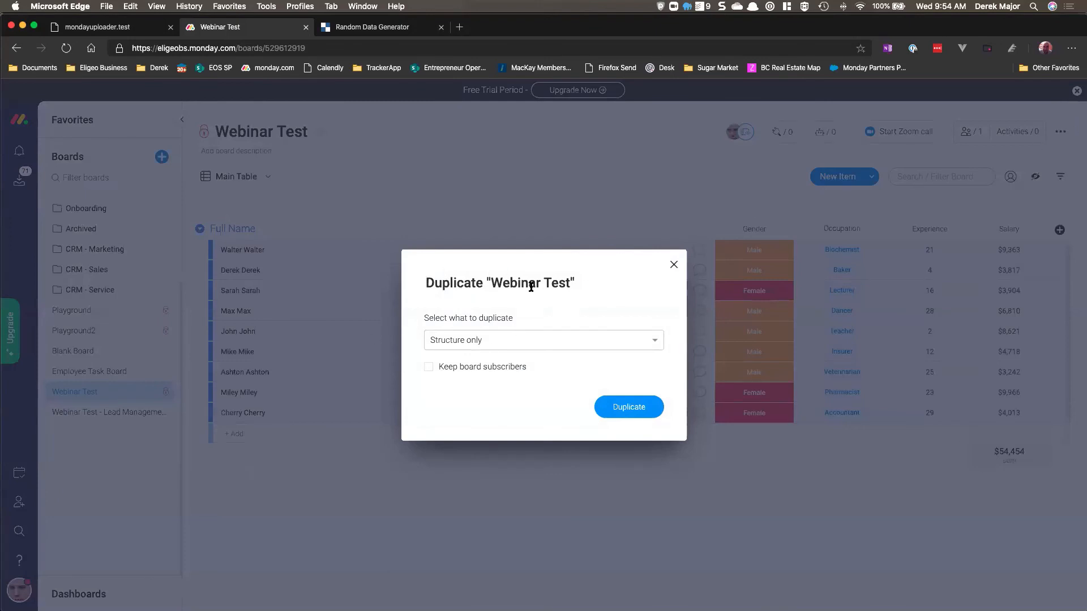
left_click(470, 345)
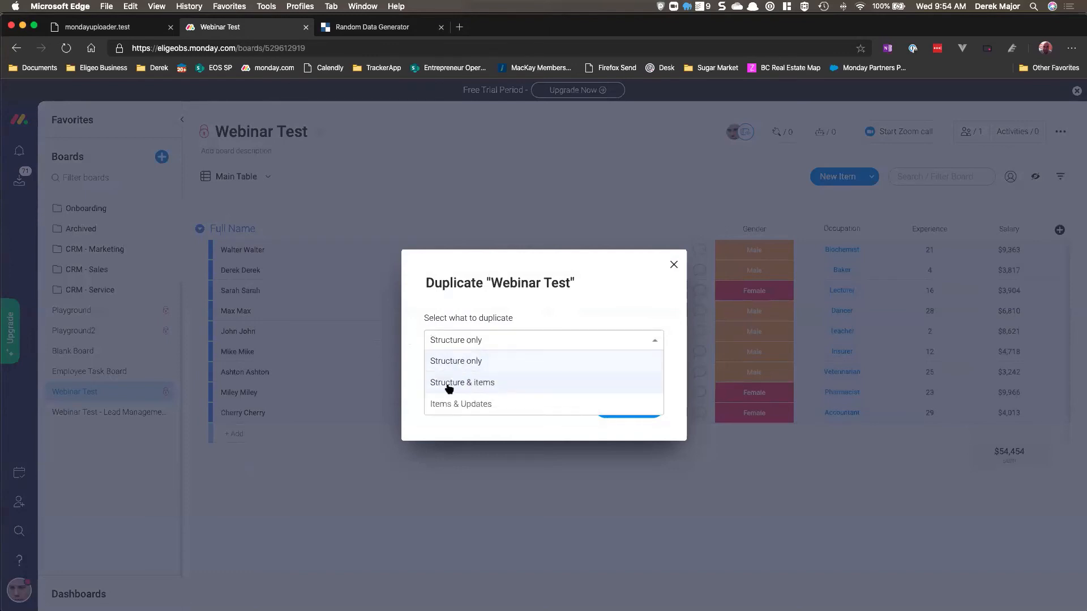
left_click(512, 405)
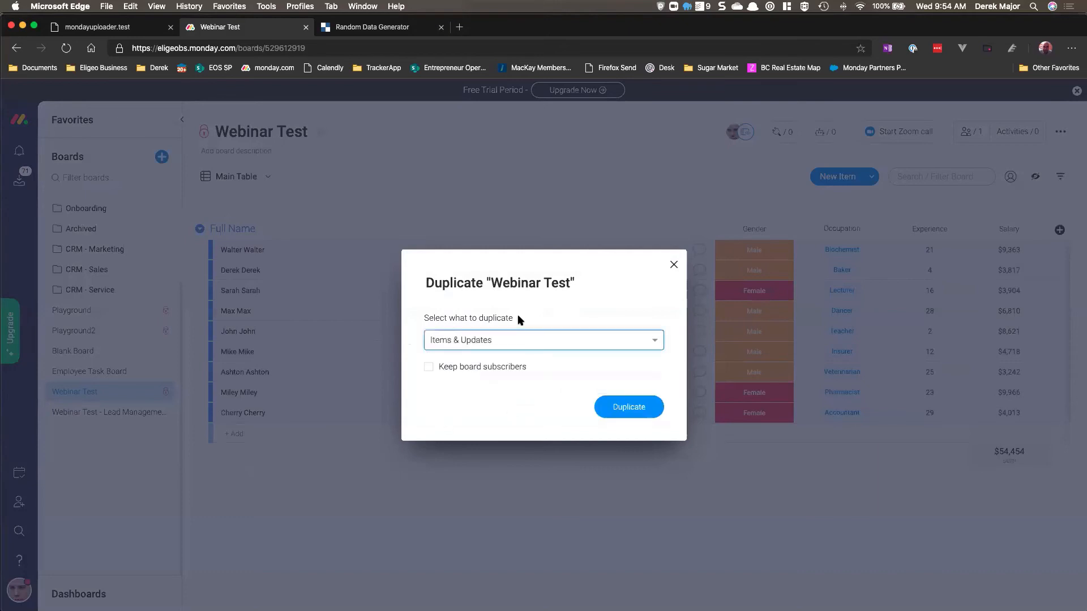
left_click(472, 340)
left_click(483, 360)
left_click(673, 265)
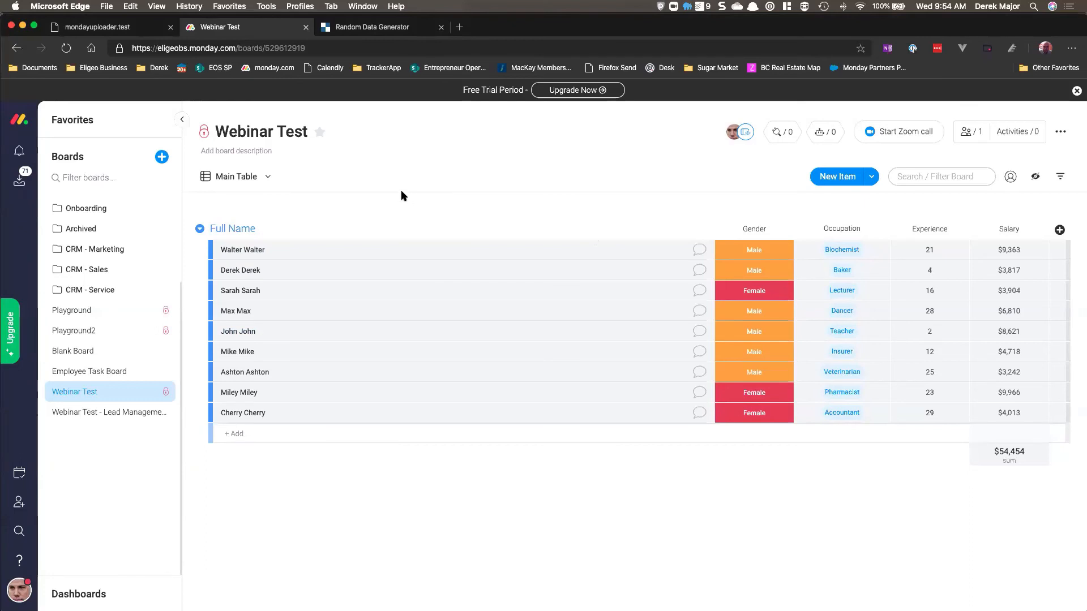
Step: Switch back and forth between the uploader tab and the Webinar Test board
left_click(266, 176)
left_click(267, 177)
left_click(151, 28)
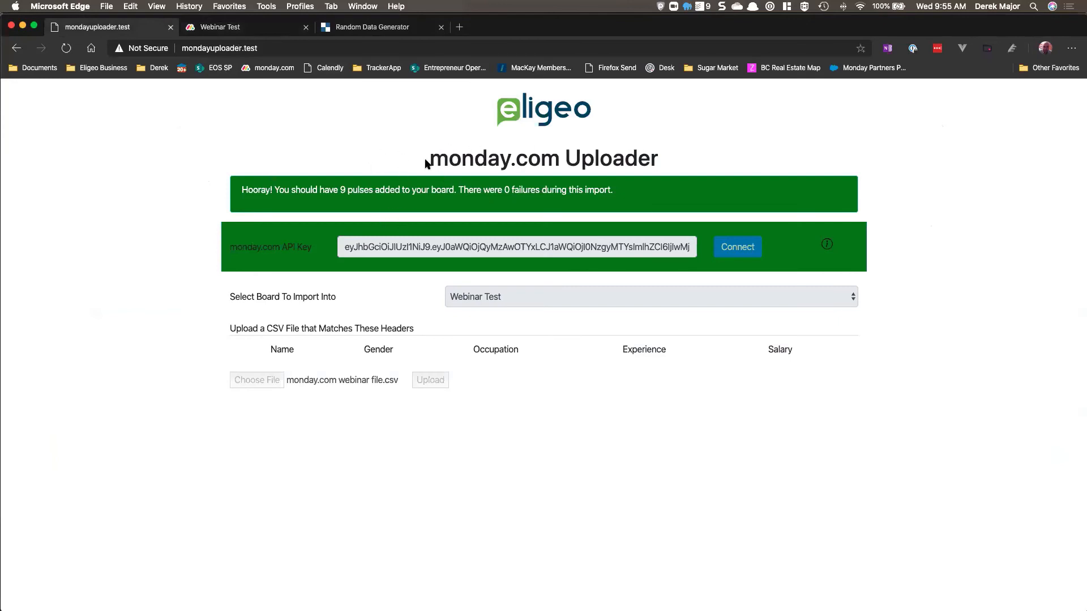
left_click(213, 29)
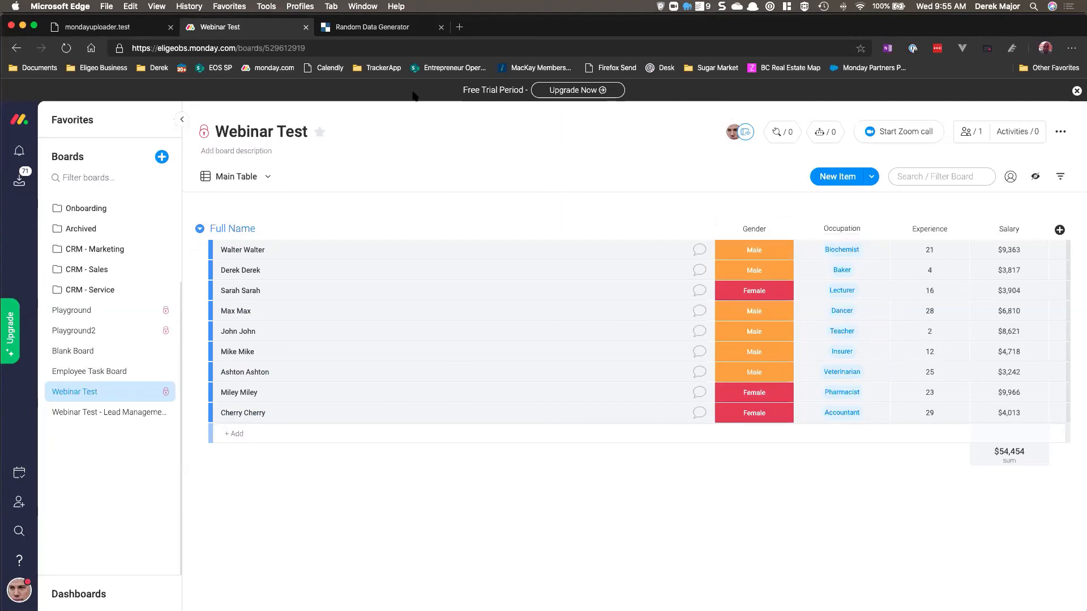
left_click(83, 33)
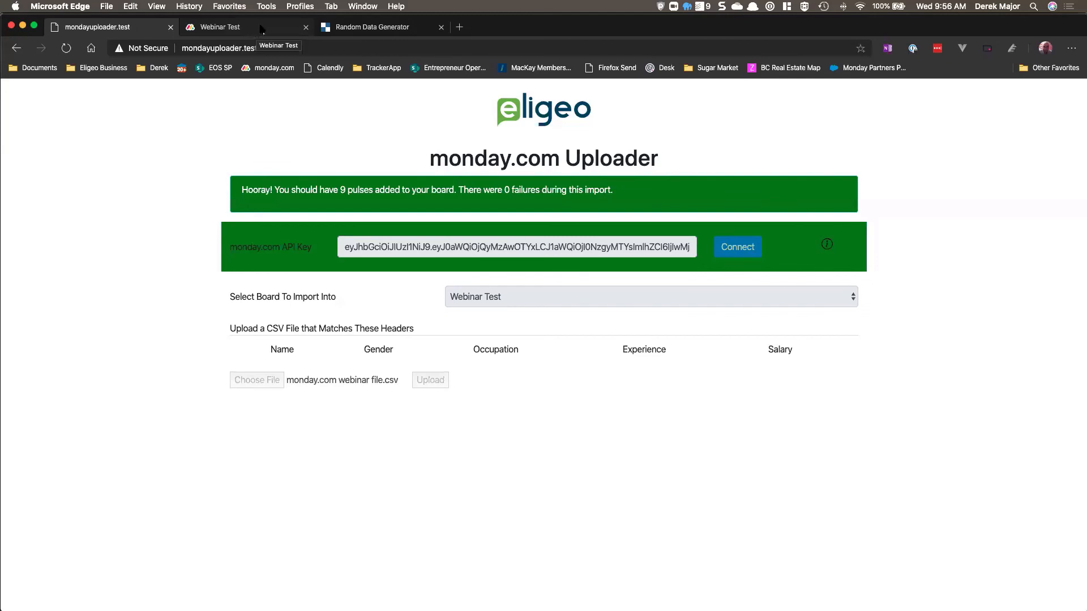
left_click(256, 28)
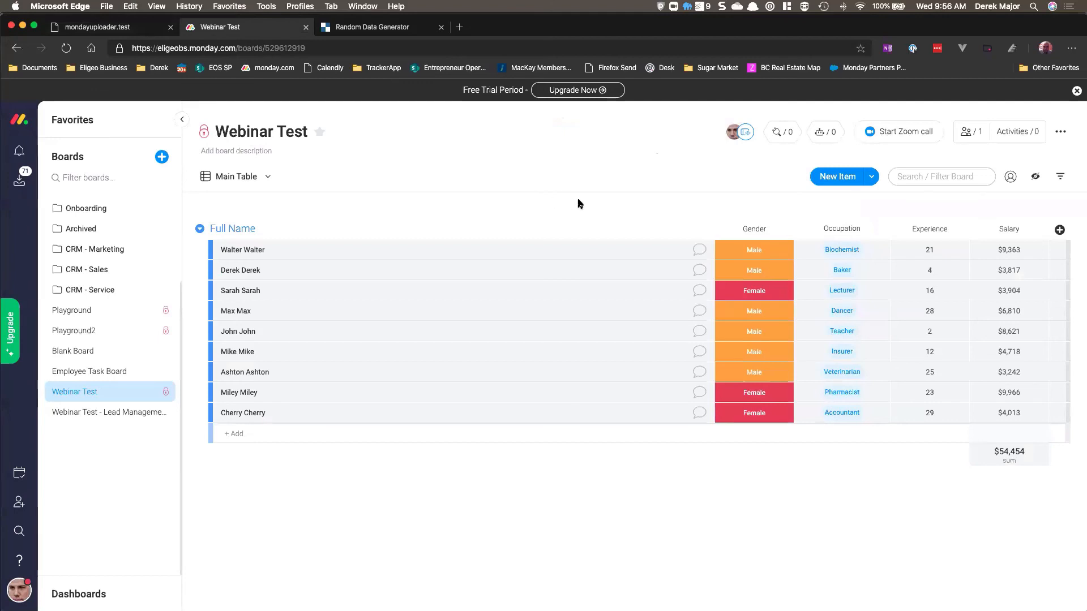
Step: Open the Webinar Test board's Automations Center and review the account's automation usage
left_click(829, 134)
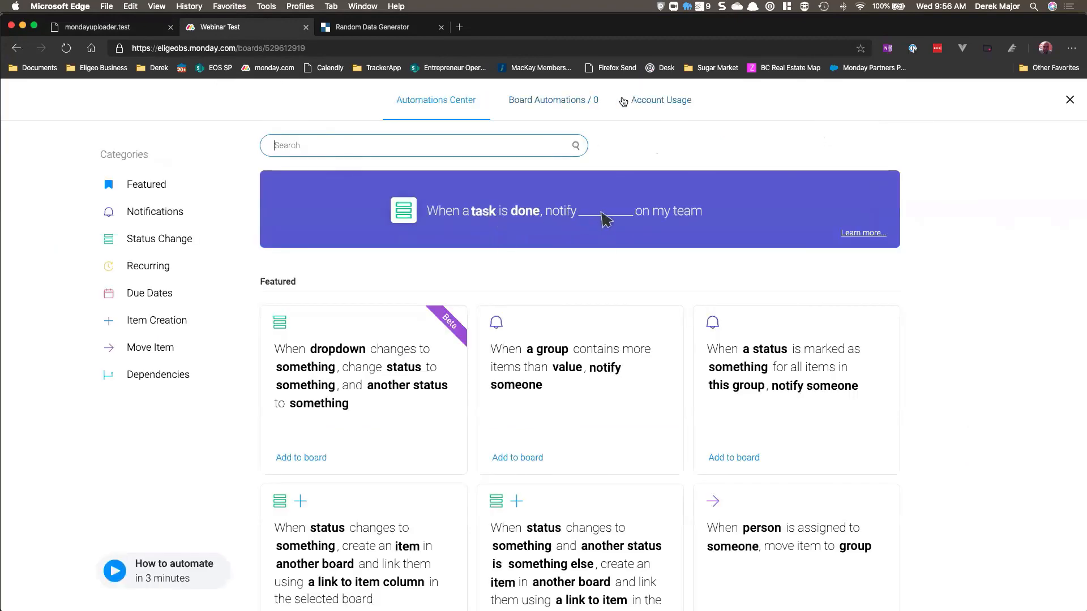
left_click(645, 102)
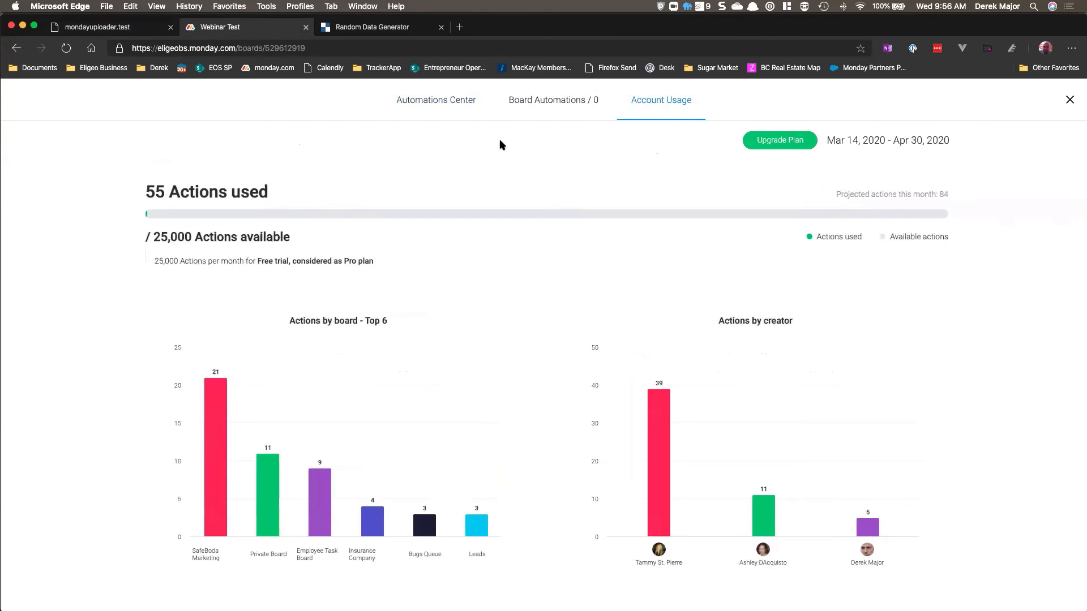
left_click(460, 108)
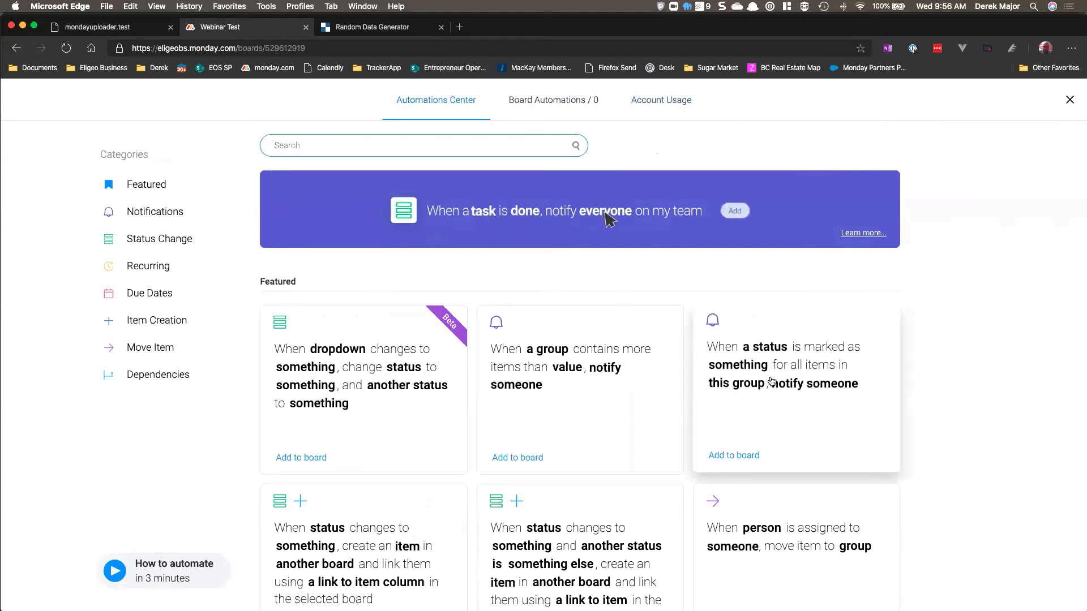
left_click(1072, 103)
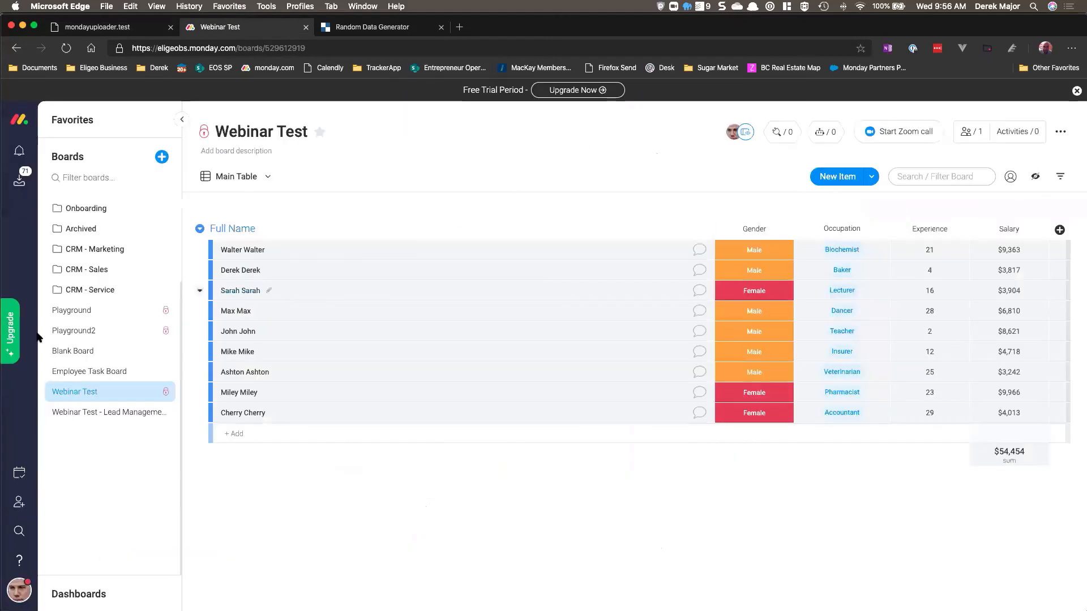
Step: On the Leads board, add an automation: when Status changes to Working on it, move item to In Process
left_click(59, 251)
left_click(77, 270)
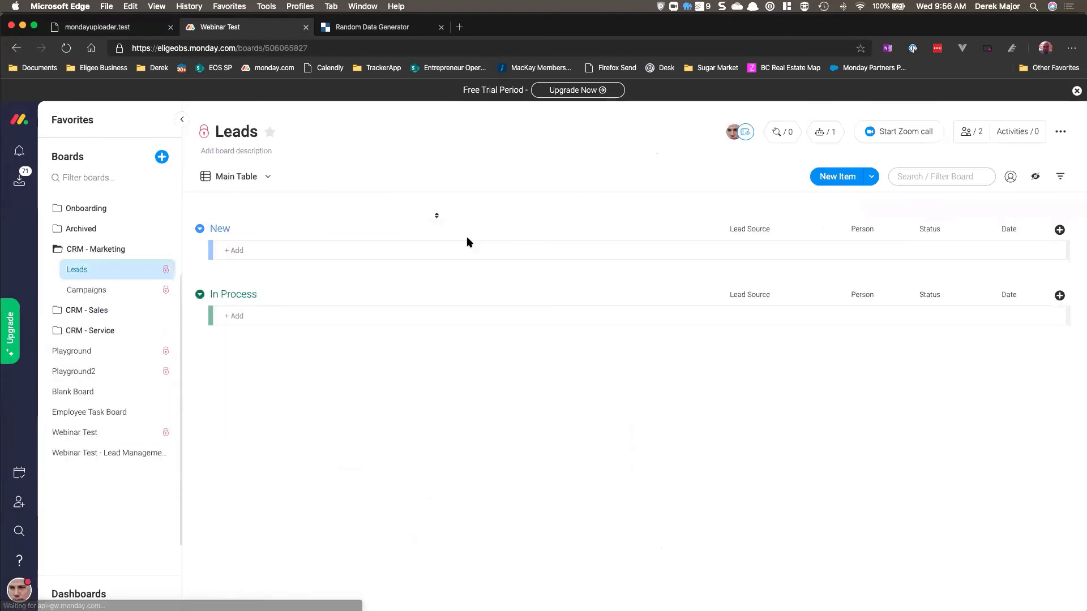
left_click(824, 133)
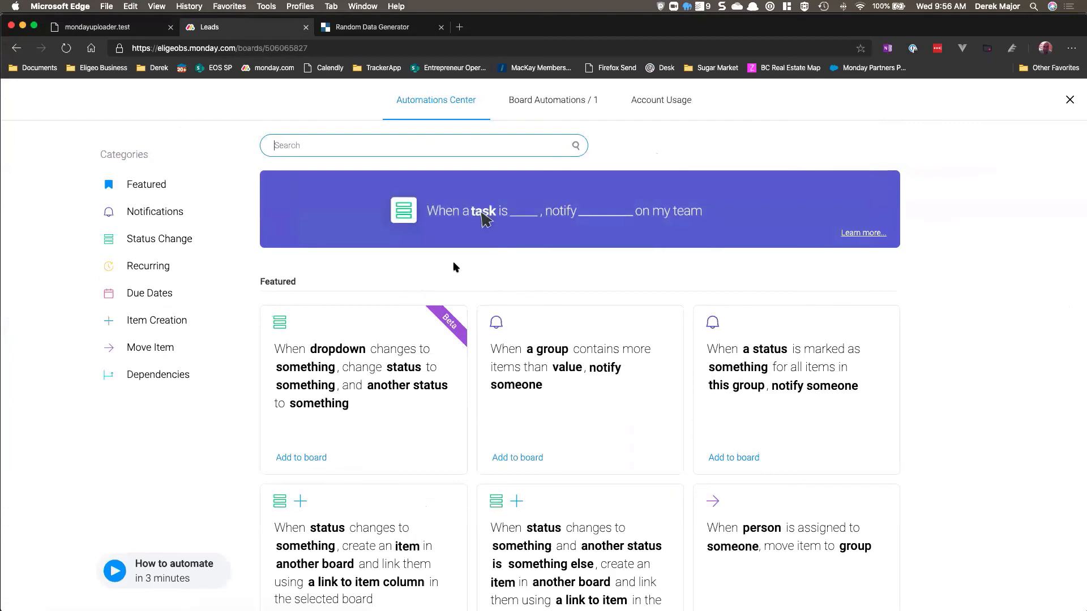
left_click(169, 250)
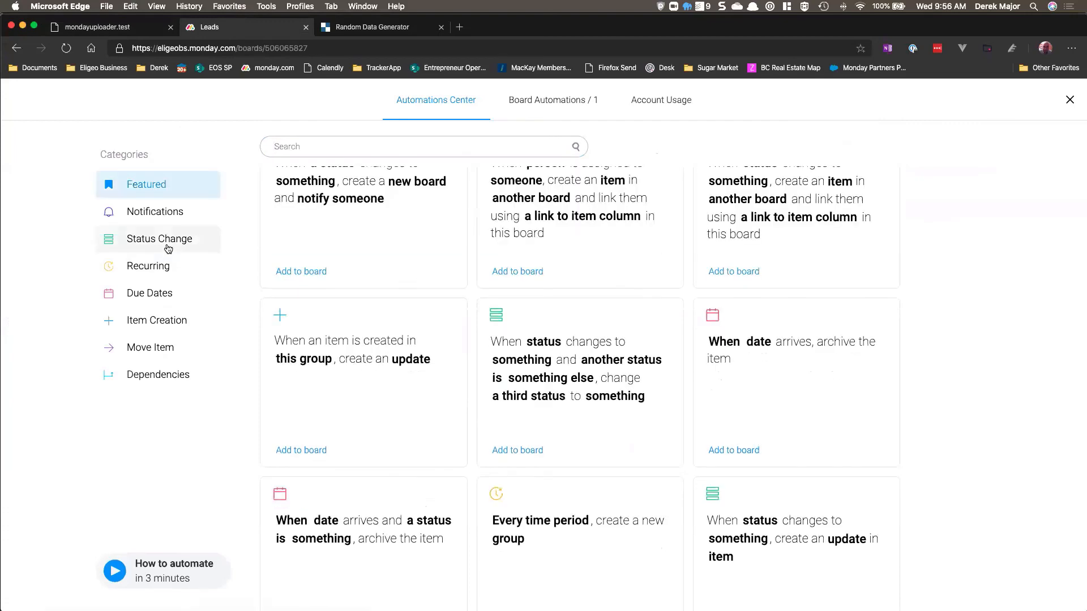
left_click(526, 325)
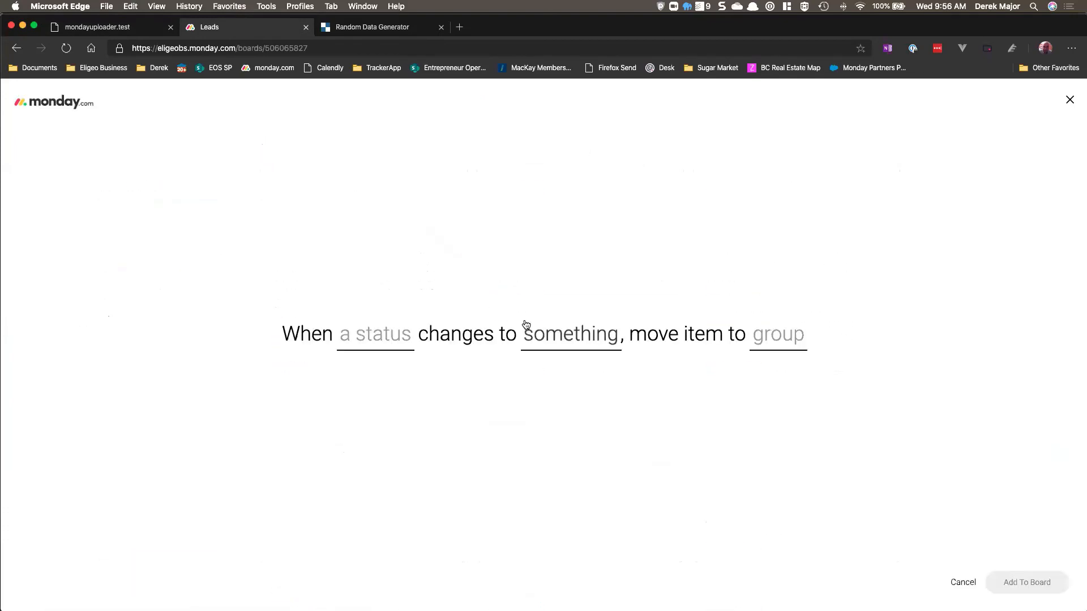
left_click(377, 335)
left_click(390, 411)
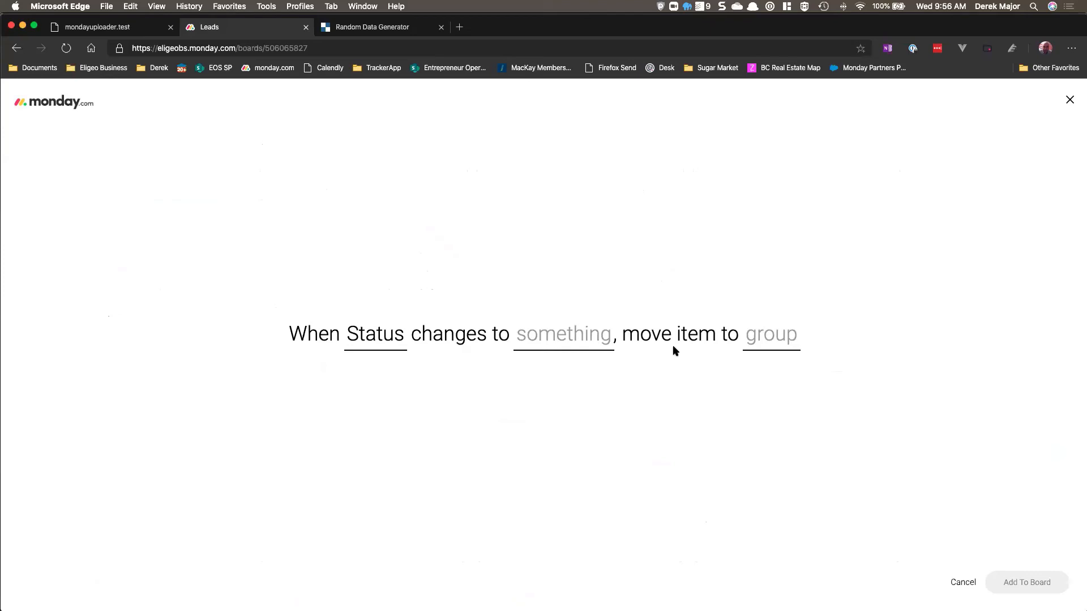
left_click(585, 337)
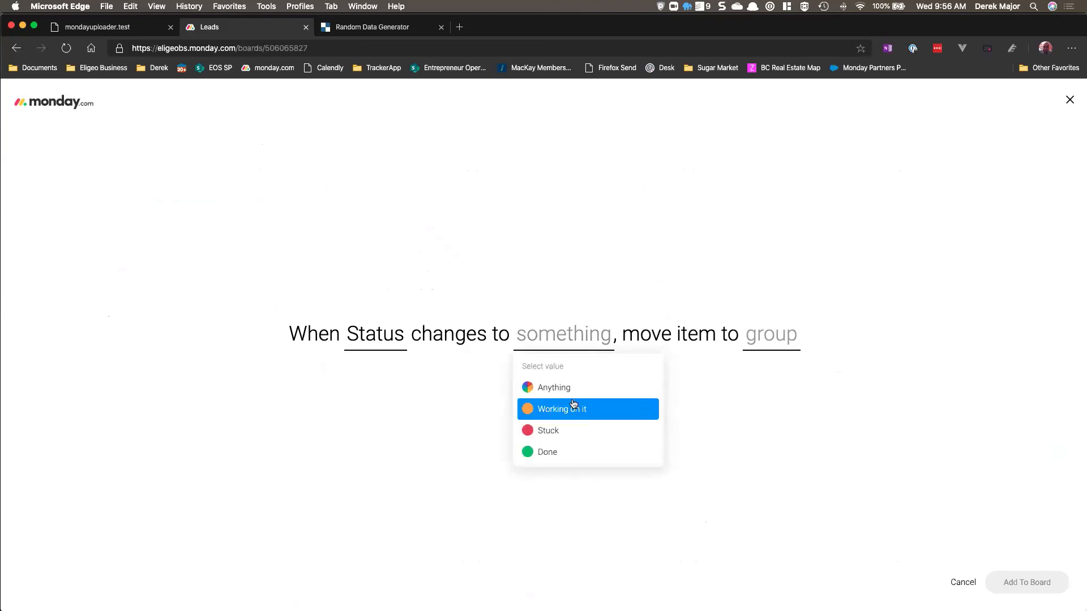
left_click(530, 416)
left_click(773, 340)
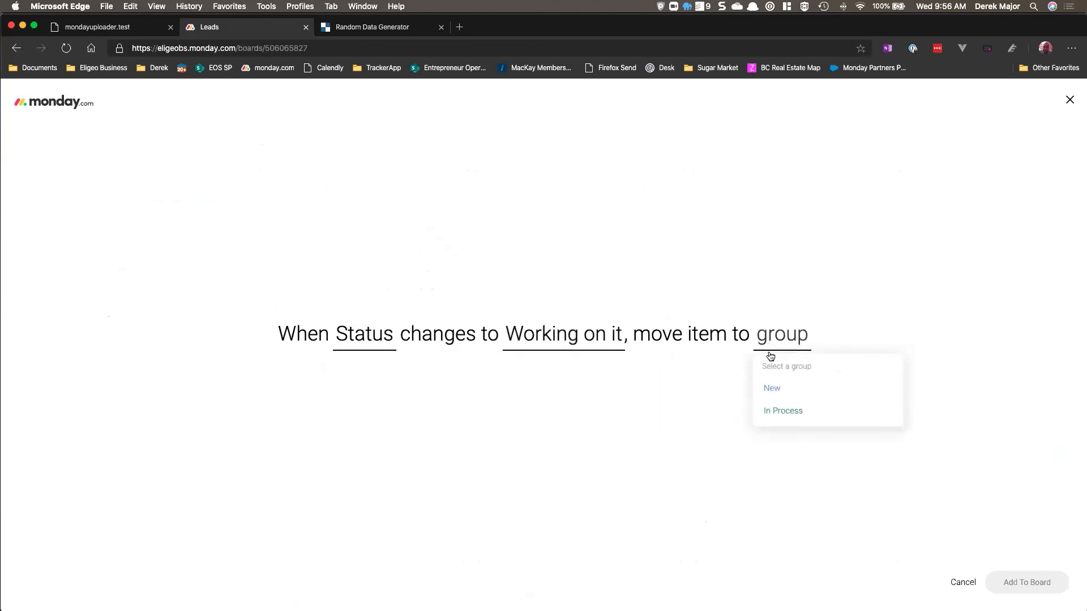
left_click(801, 414)
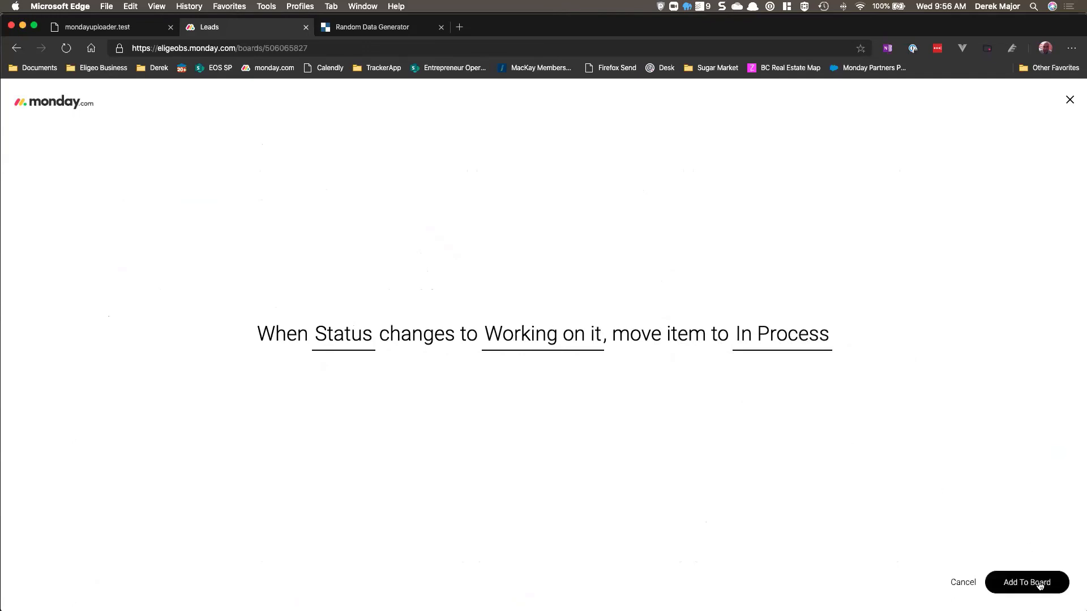
left_click(1036, 584)
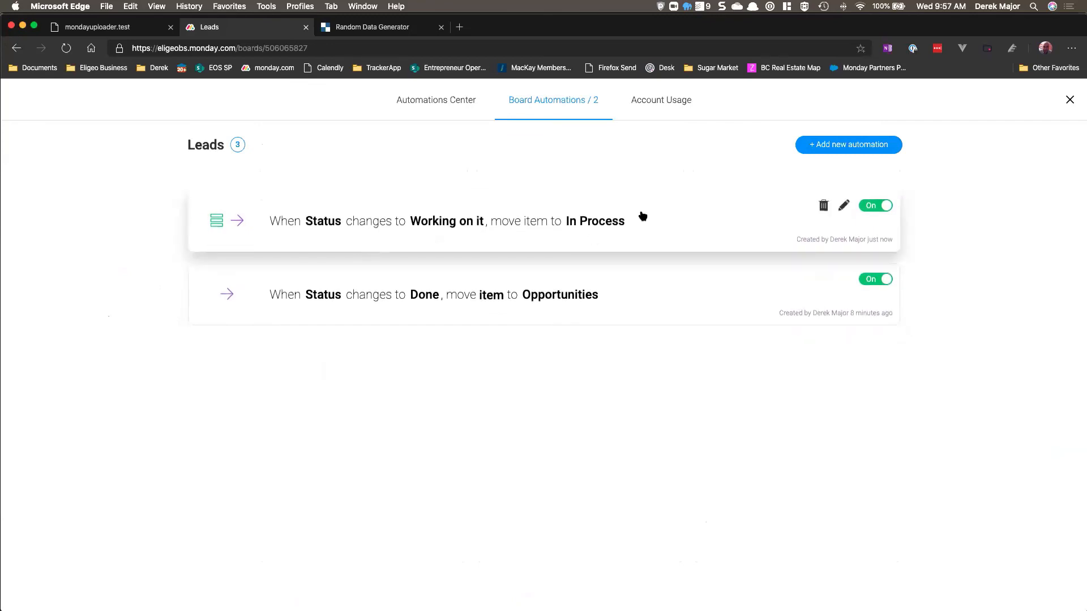
Step: Close the automations and add an item named Automation Test to the New group of Leads
left_click(1070, 99)
left_click(389, 252)
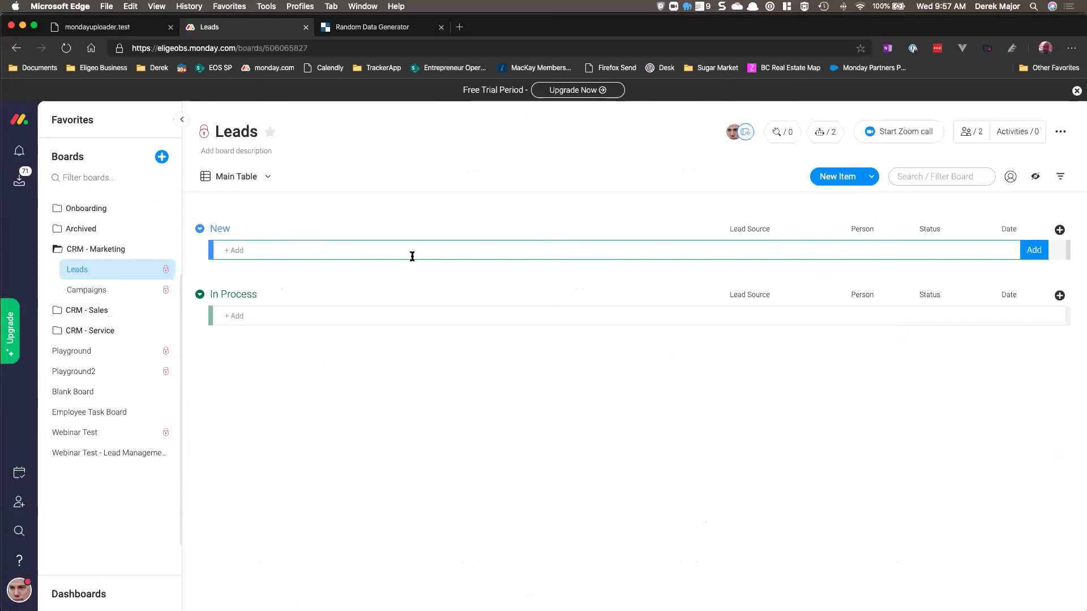
type("Automatin")
key("BackSpace")
type("o")
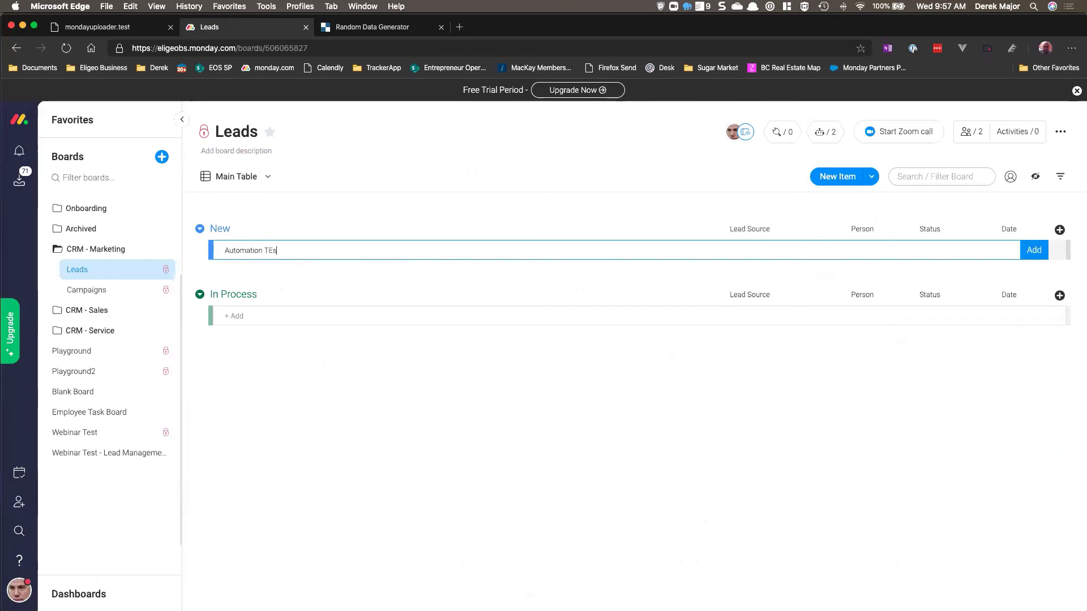
type("n Test")
key("Return")
Step: Set the Automation Test item's Status to Working on it, then change it to Done
left_click(900, 254)
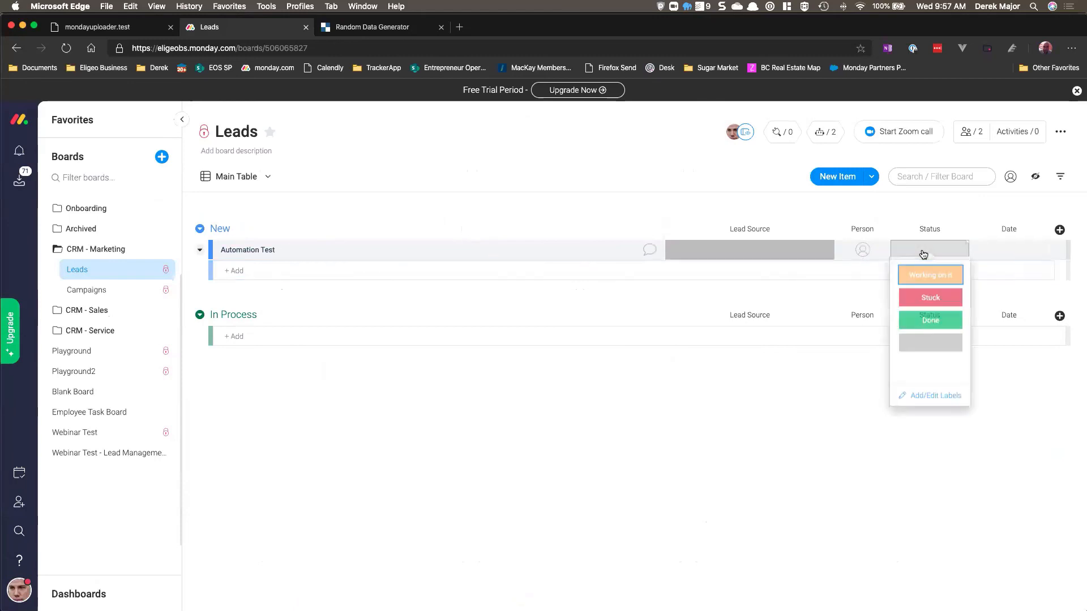
left_click(931, 277)
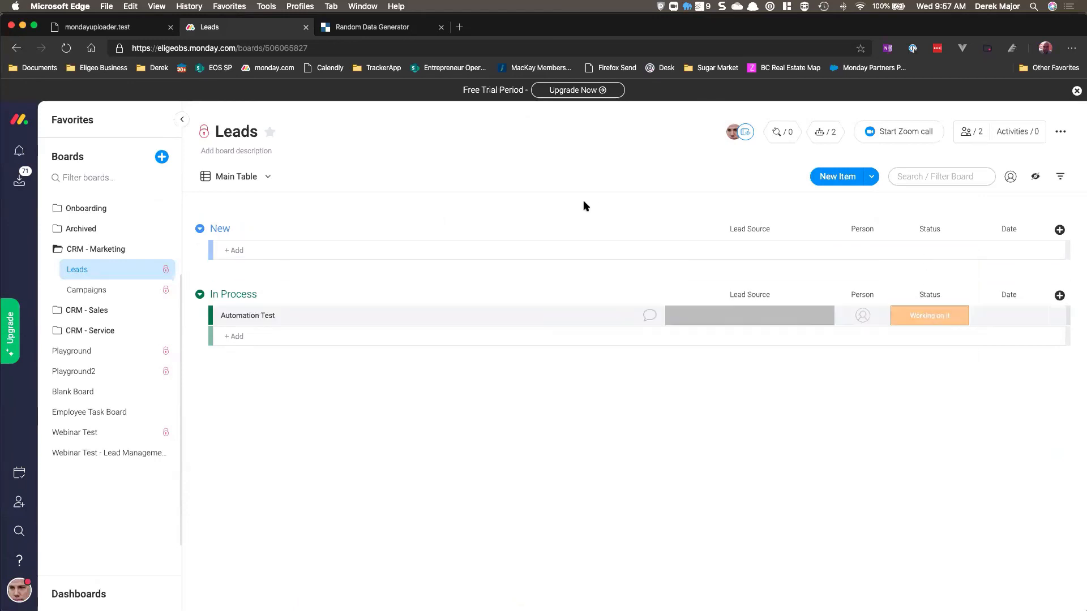
left_click(924, 320)
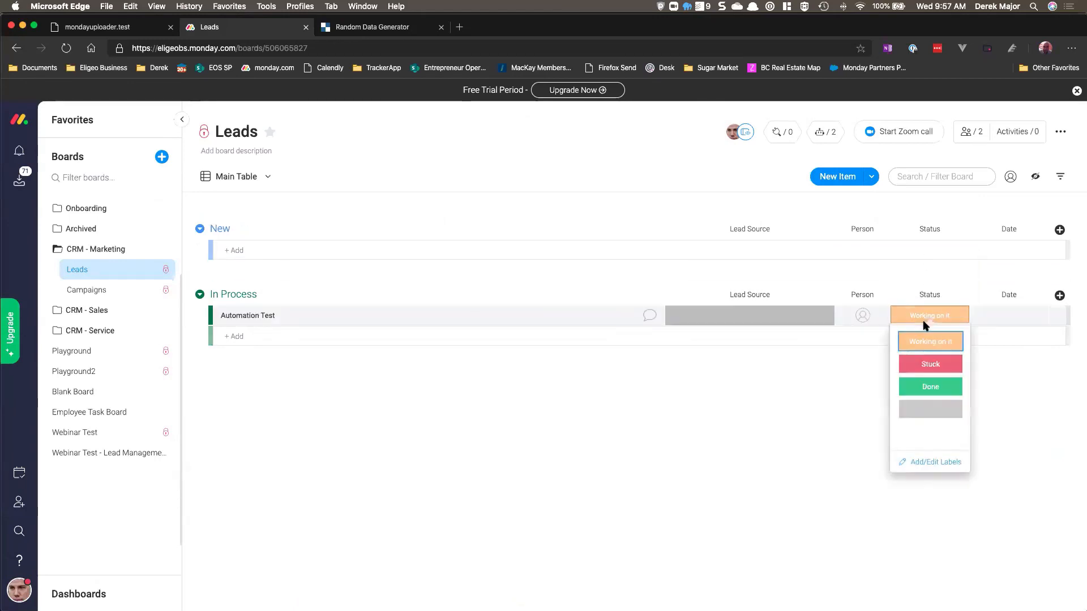
left_click(930, 387)
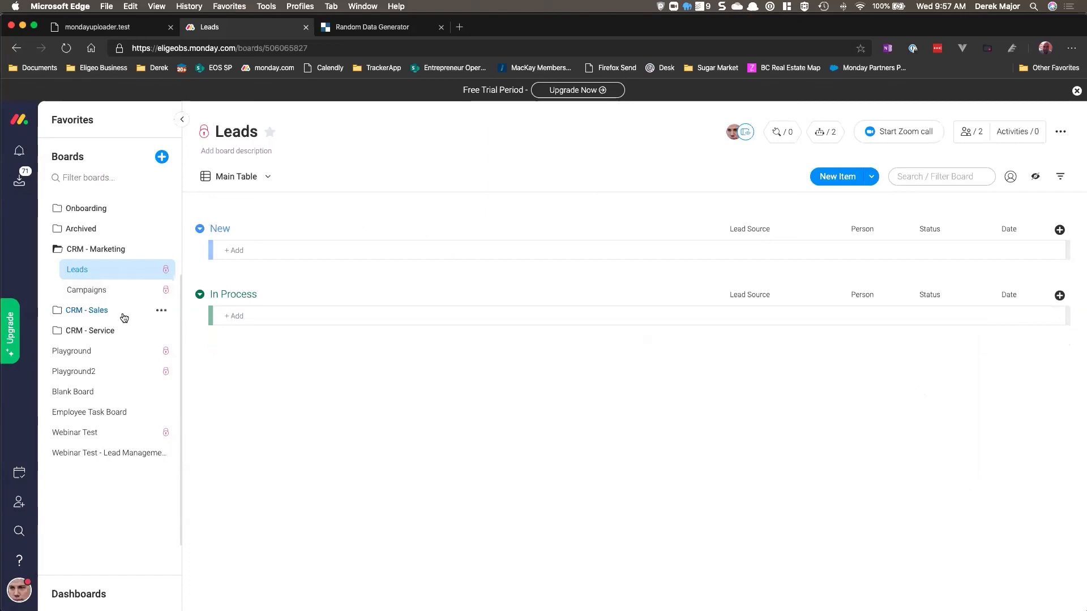
Step: Open the Opportunities board in the CRM - Sales folder
left_click(62, 311)
left_click(93, 371)
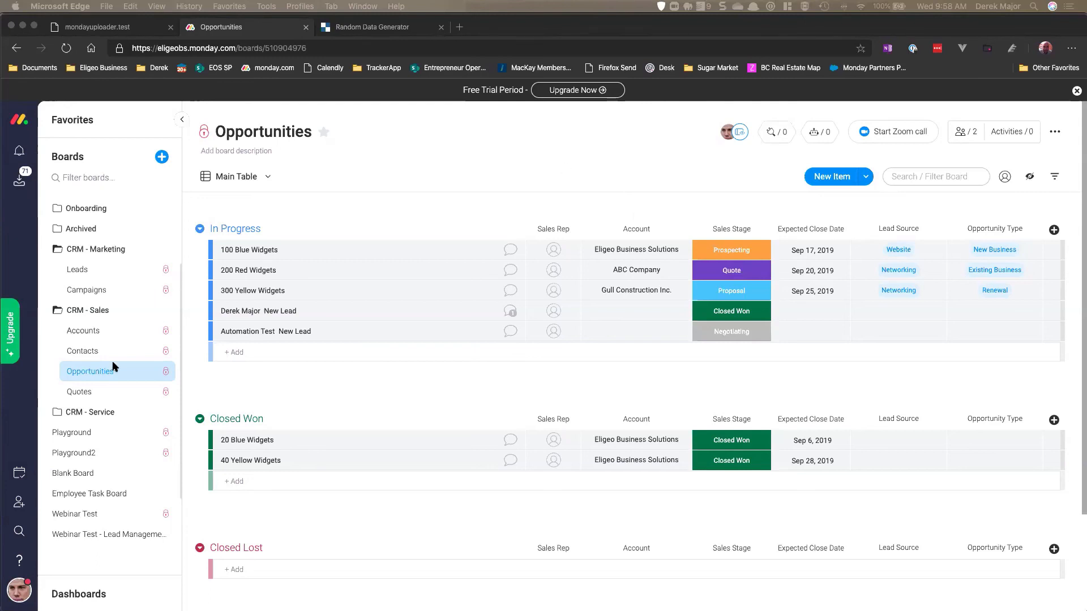
left_click(95, 374)
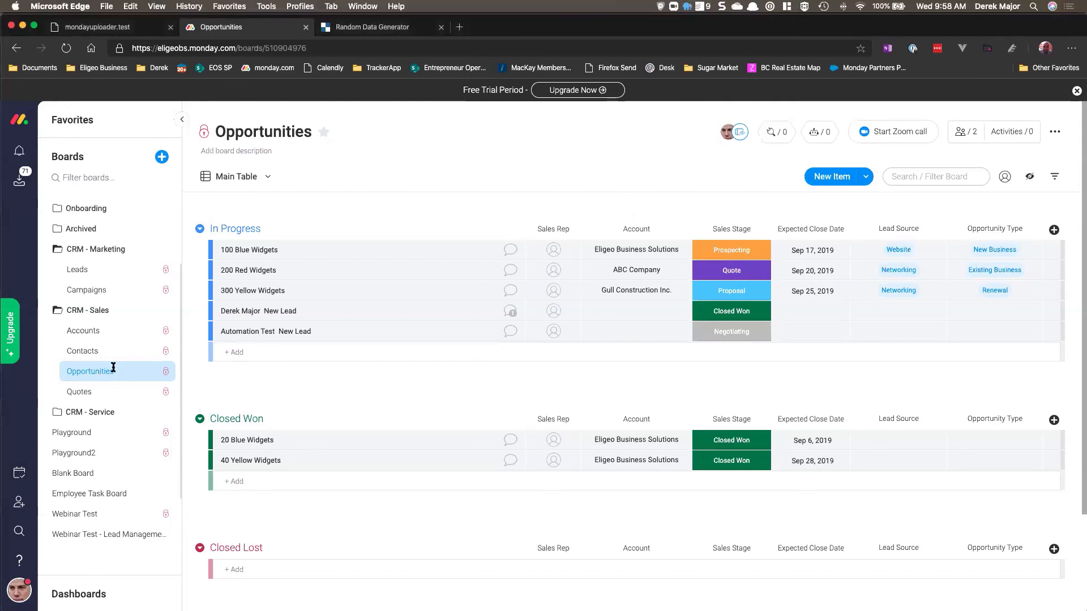
Step: Open the Accounts board in CRM - Sales and add a Link To Item column at the end of the table
left_click(88, 333)
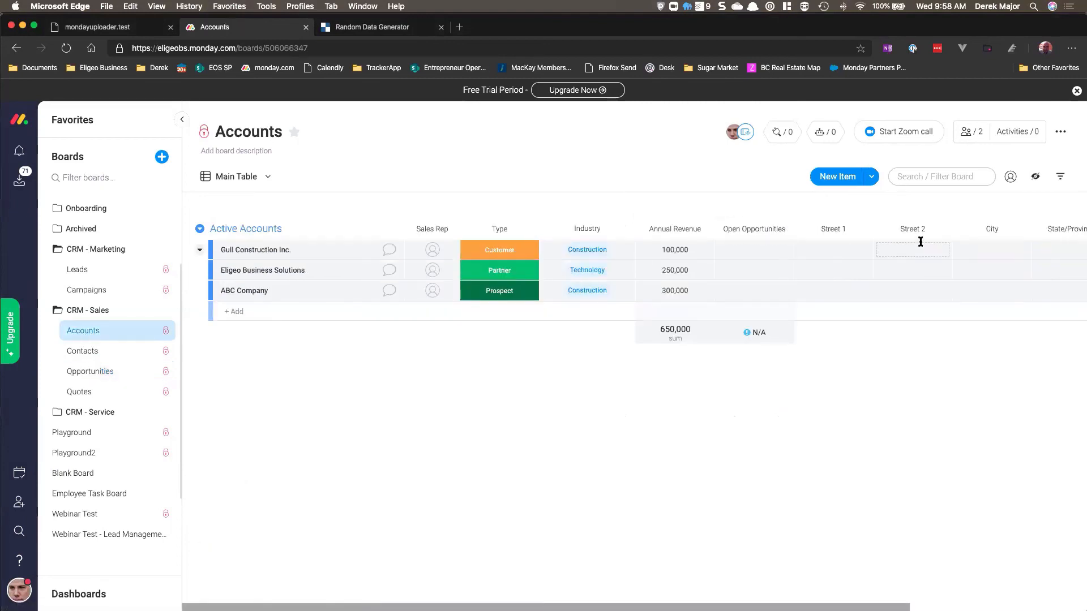
scroll(934, 230, "right", 5)
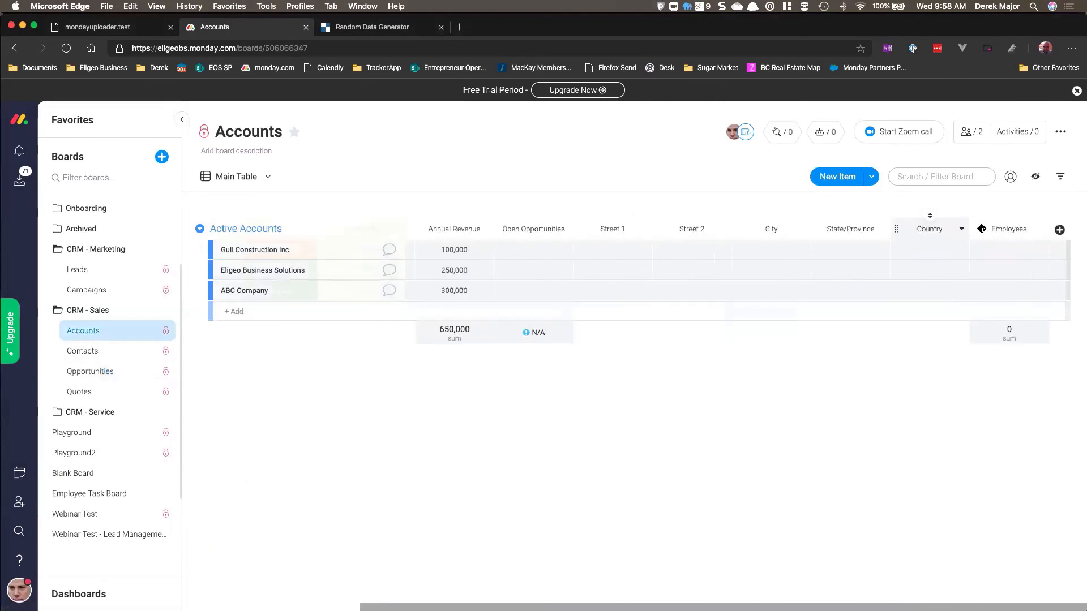
left_click(1060, 230)
left_click(1009, 454)
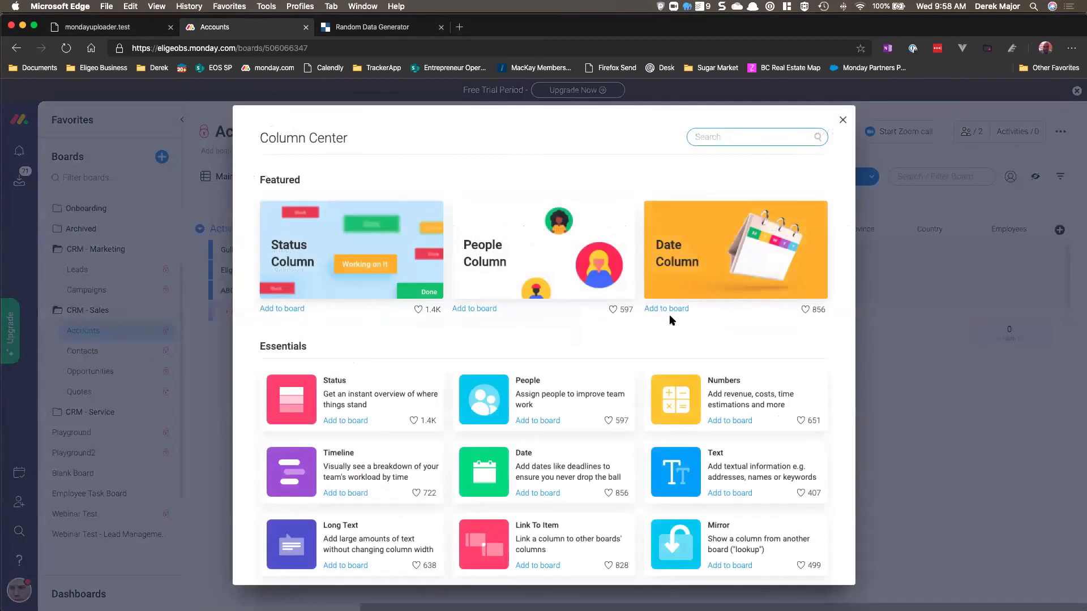
scroll(623, 334, "down", 4)
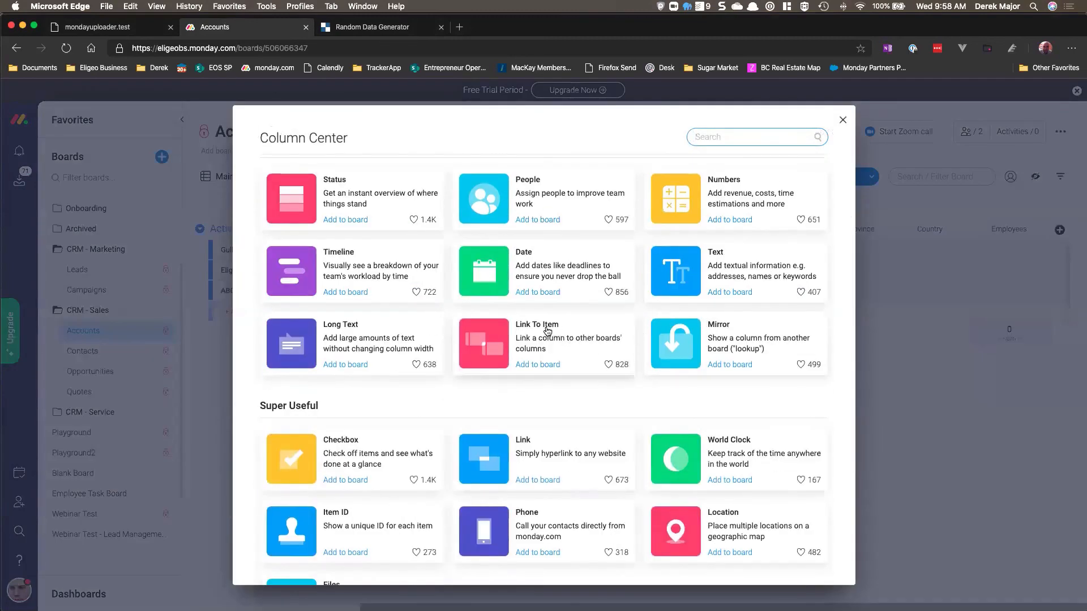
left_click(547, 331)
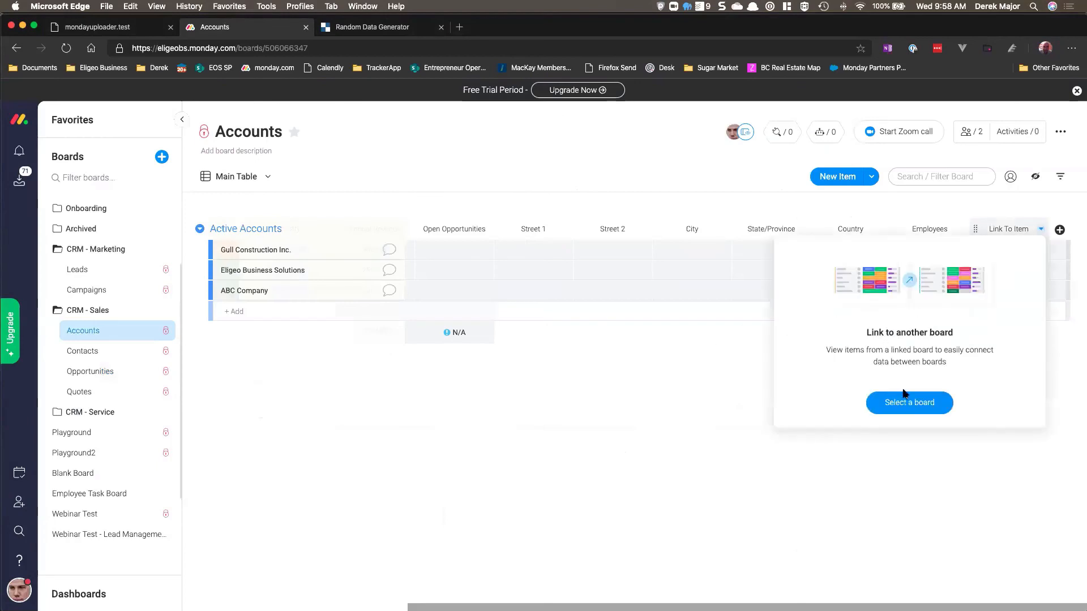
left_click(906, 403)
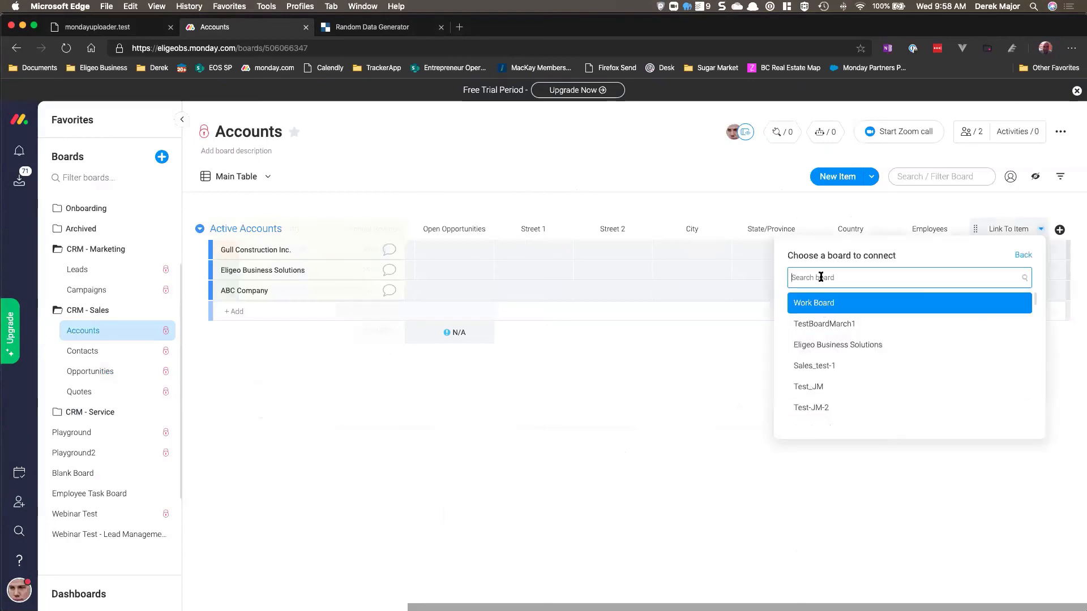
left_click(788, 207)
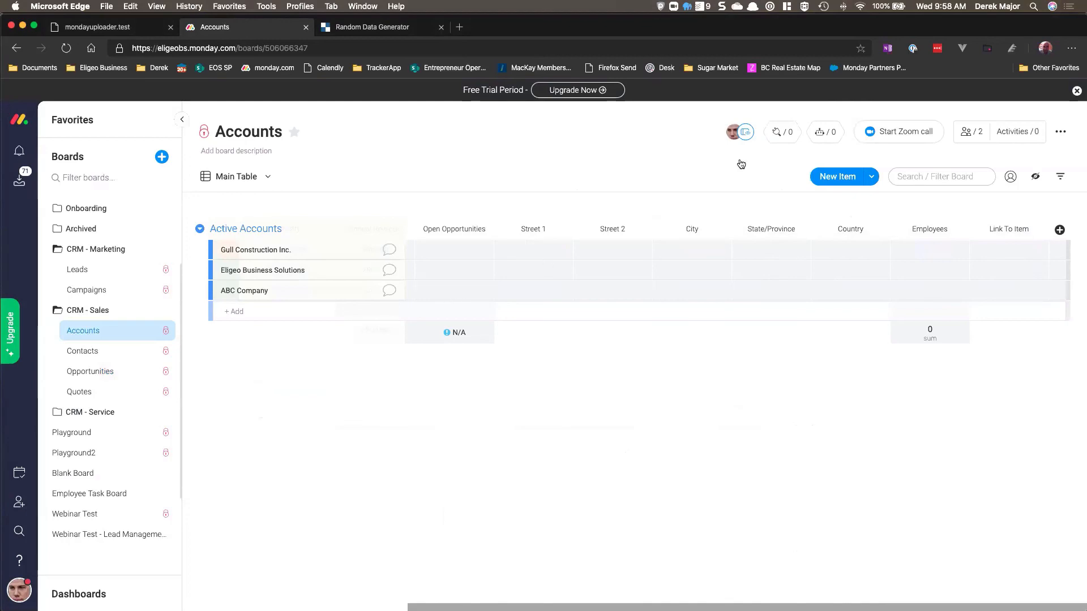
left_click(819, 133)
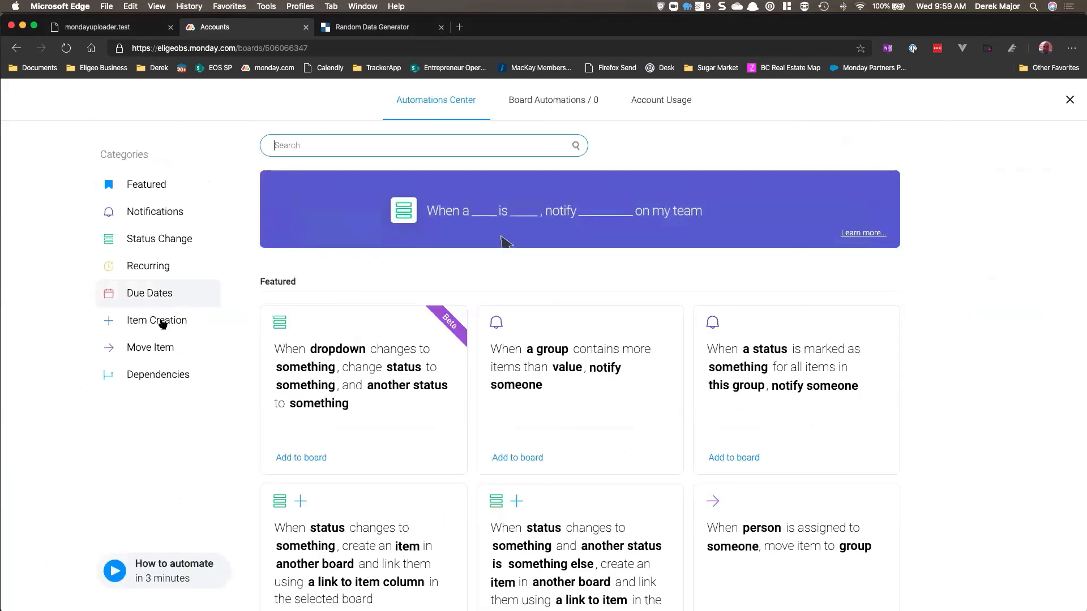
left_click(162, 322)
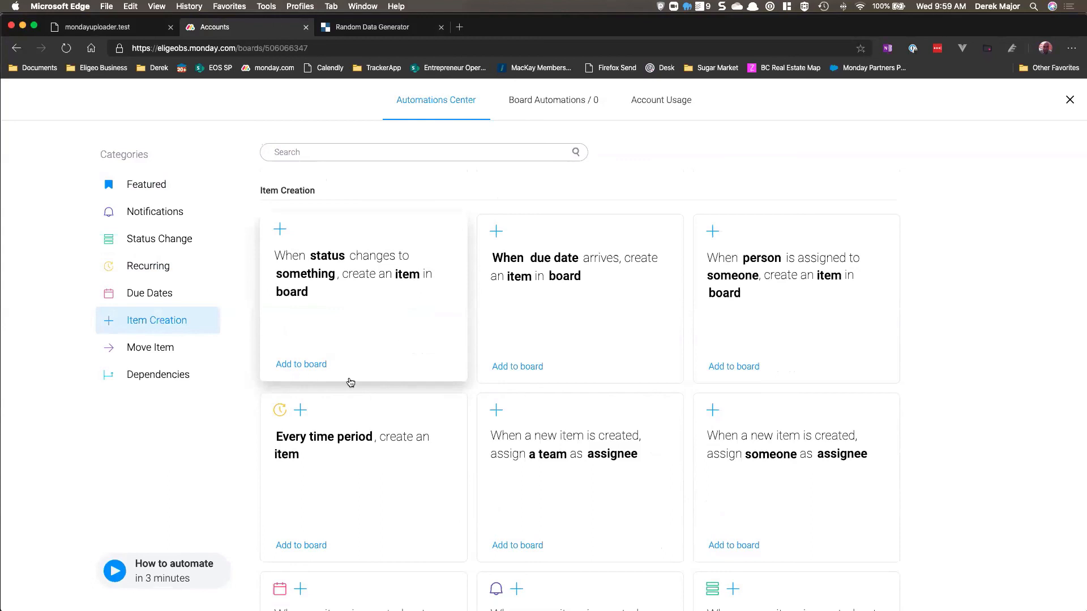
left_click(359, 298)
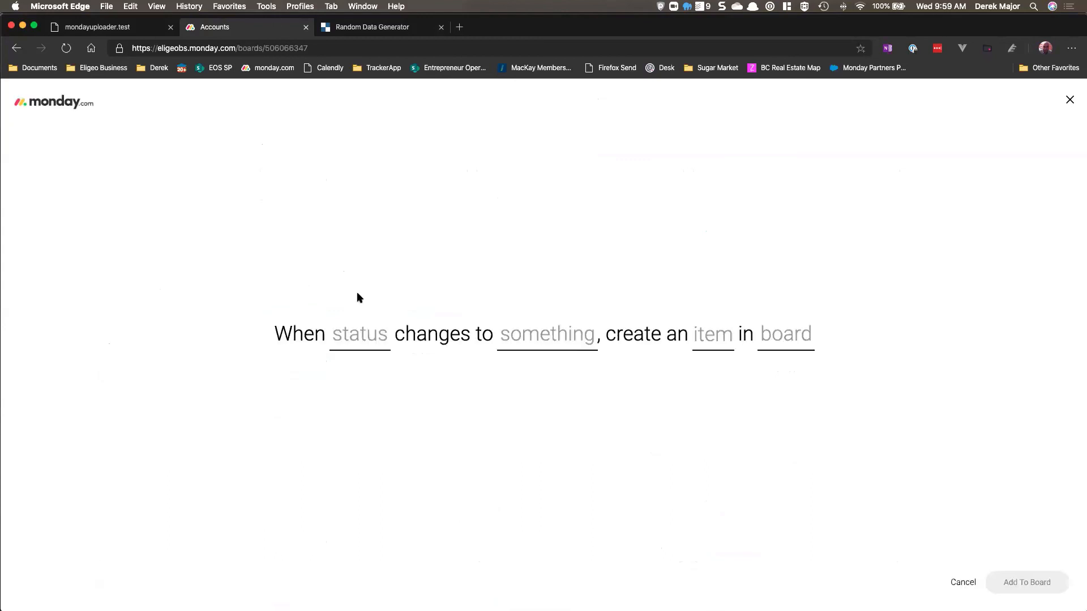
left_click(1070, 100)
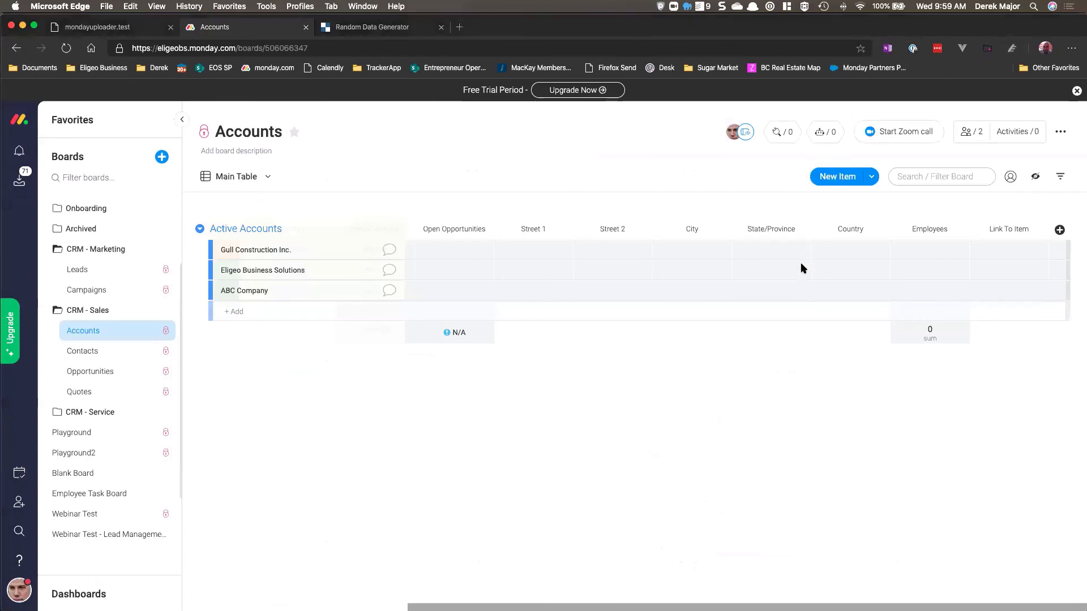